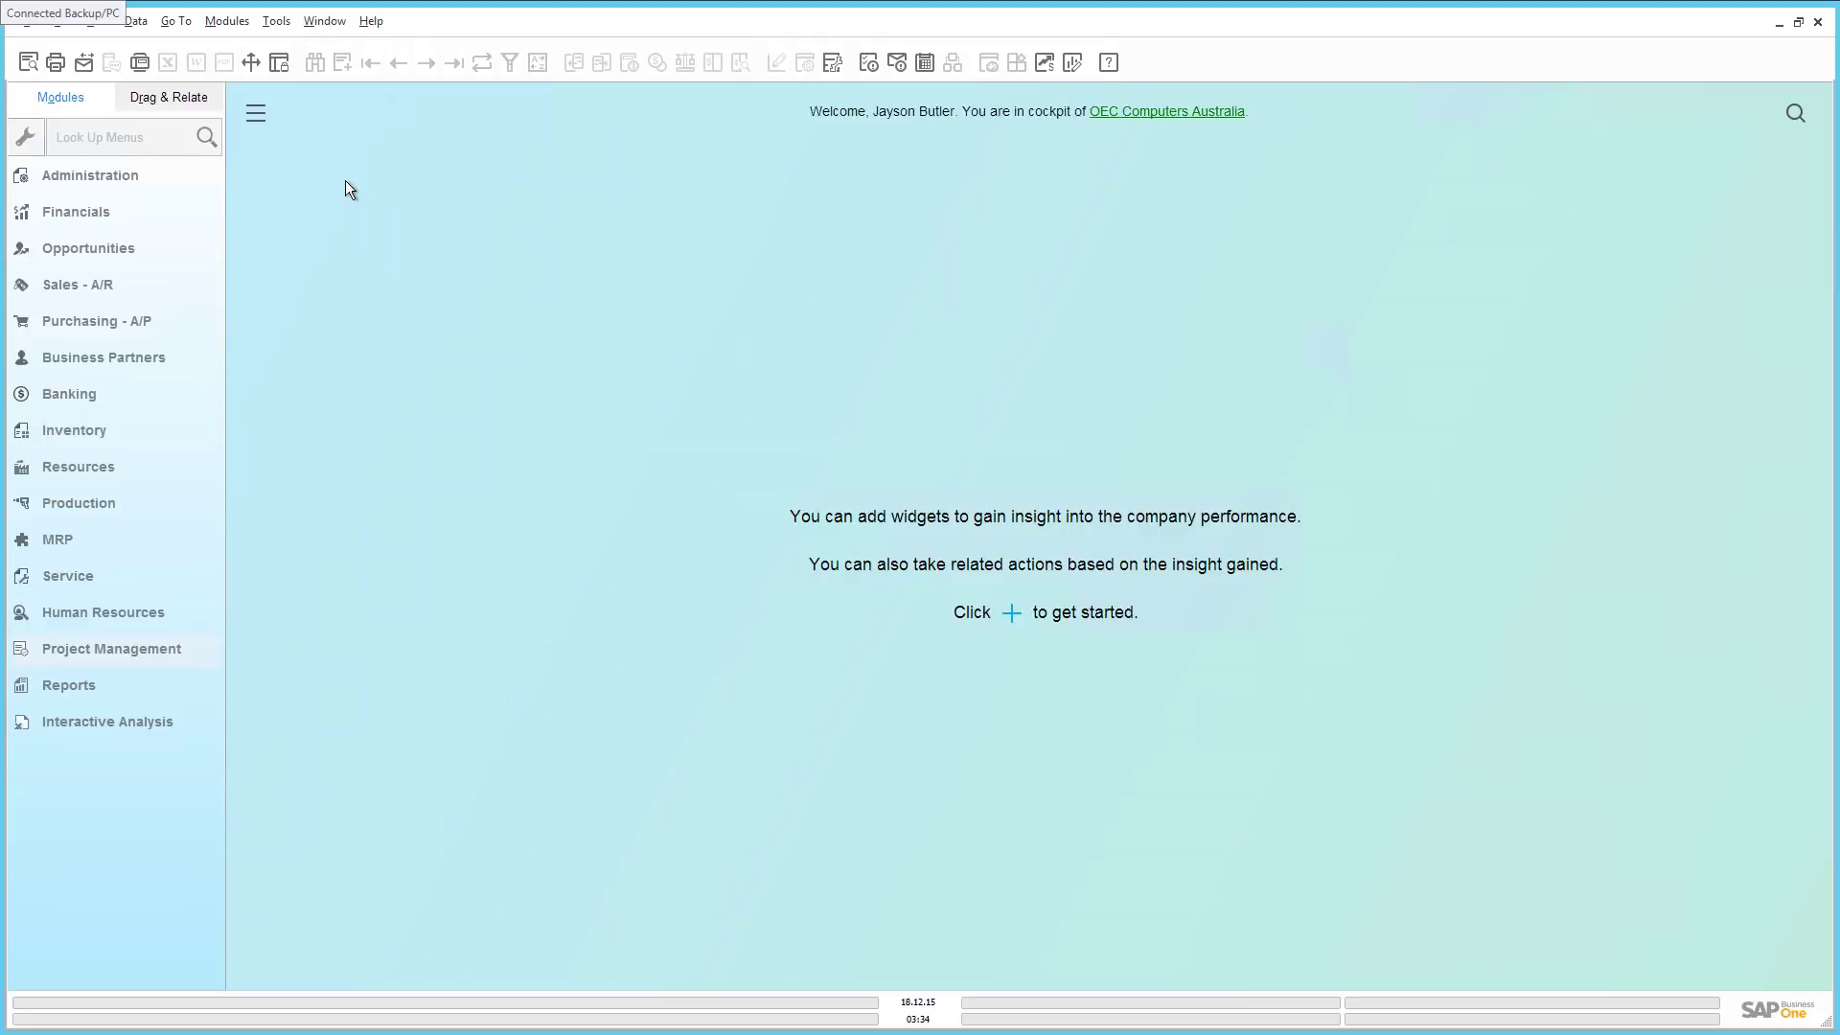
pyautogui.click(121, 175)
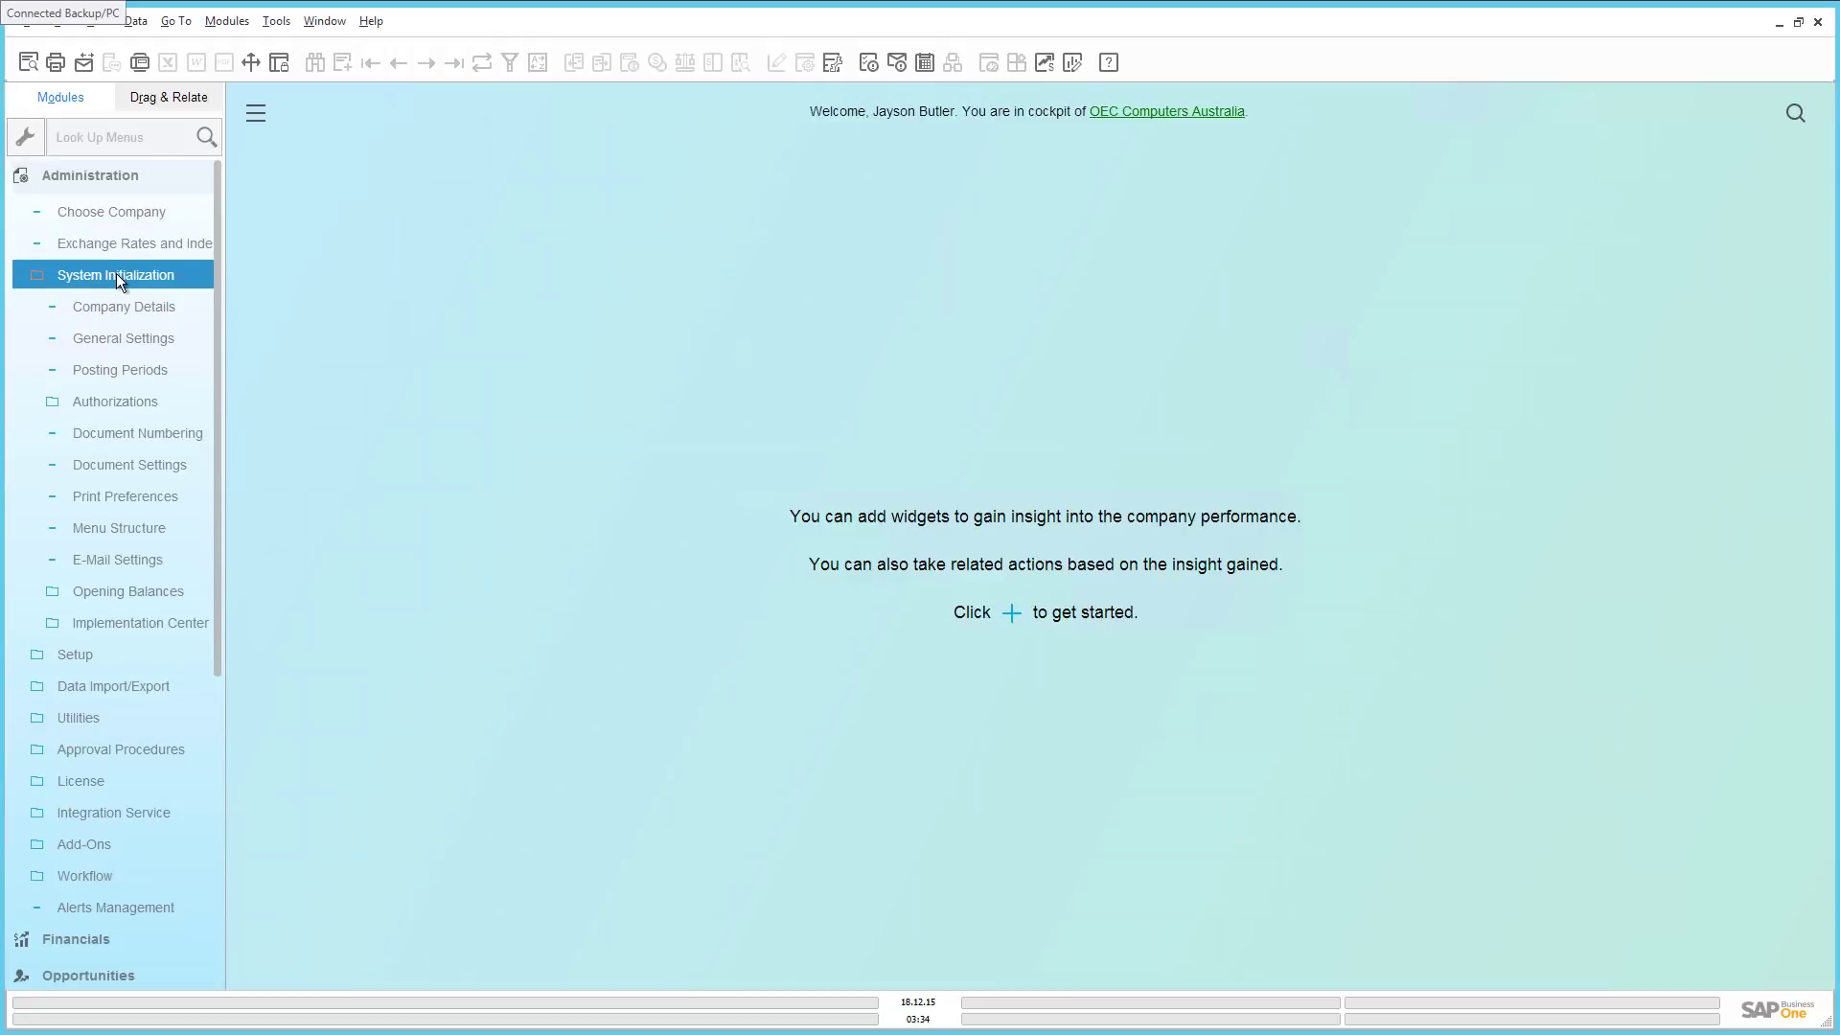
pyautogui.click(109, 308)
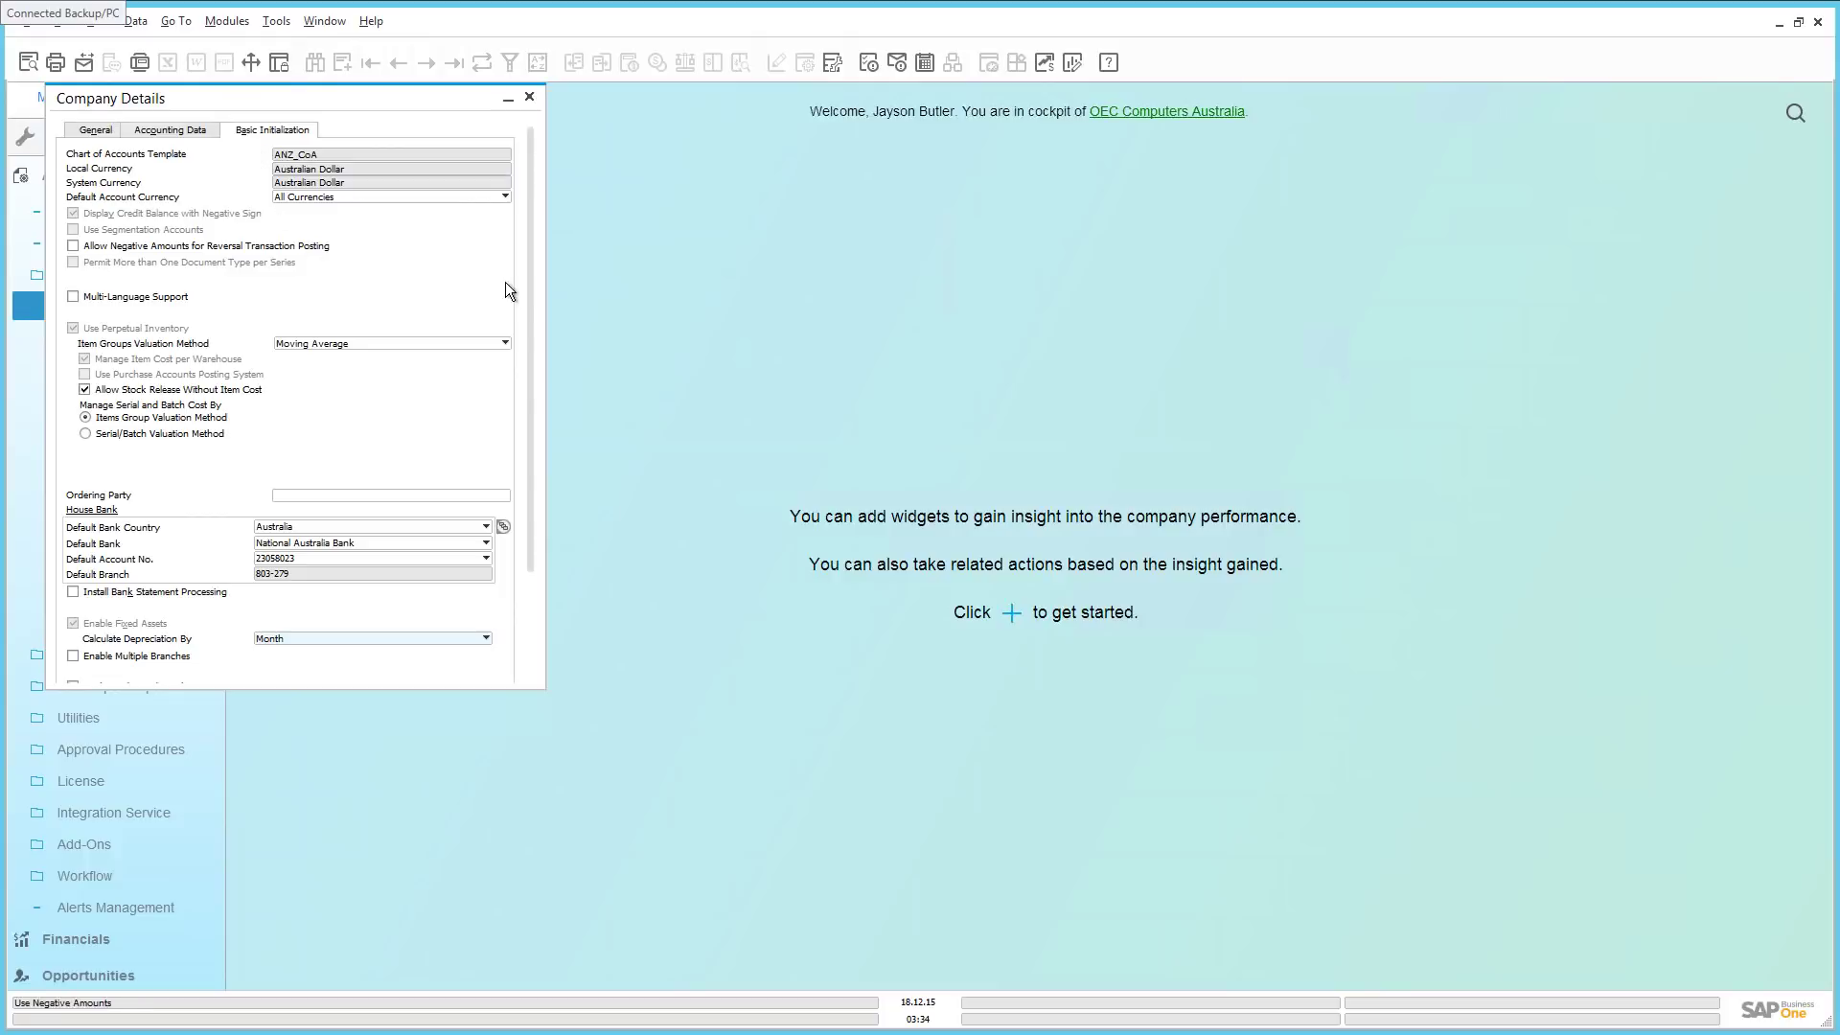
pyautogui.moveTo(527, 283); pyautogui.dragTo(510, 502)
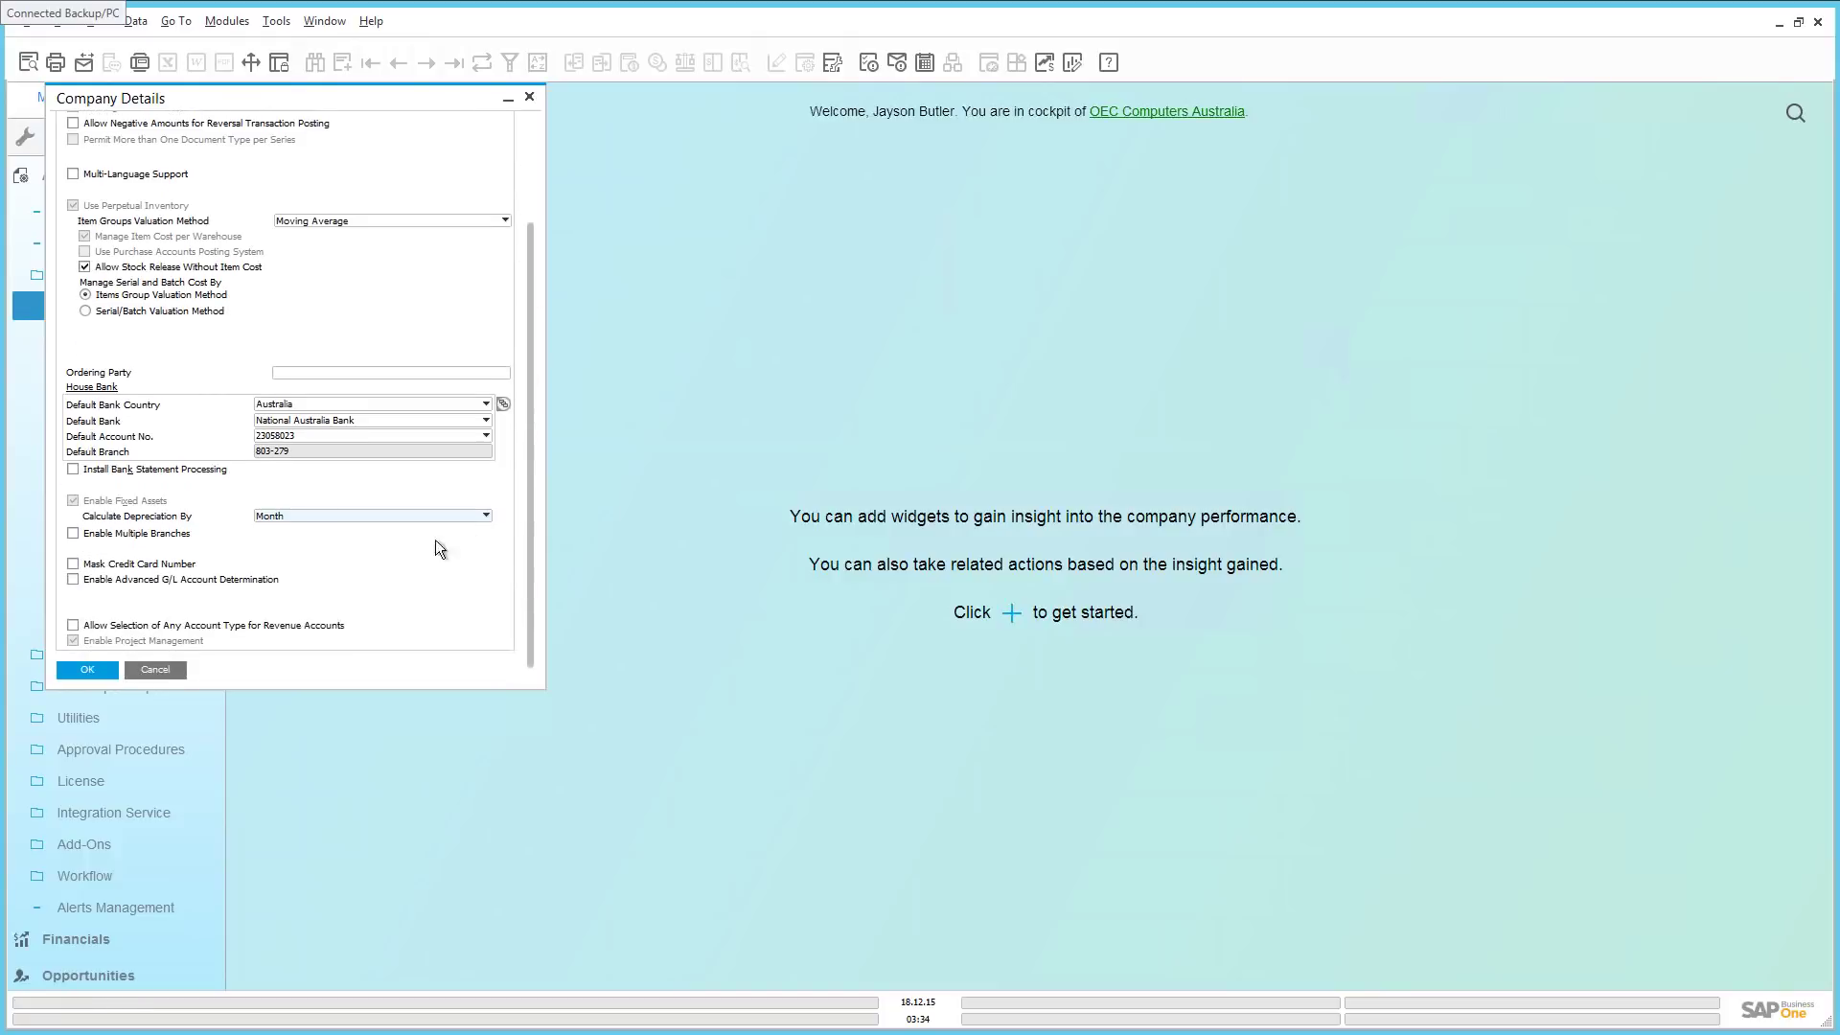
pyautogui.click(102, 670)
pyautogui.click(193, 653)
pyautogui.scroll(-4, 207, 860)
pyautogui.scroll(-1, 211, 1026)
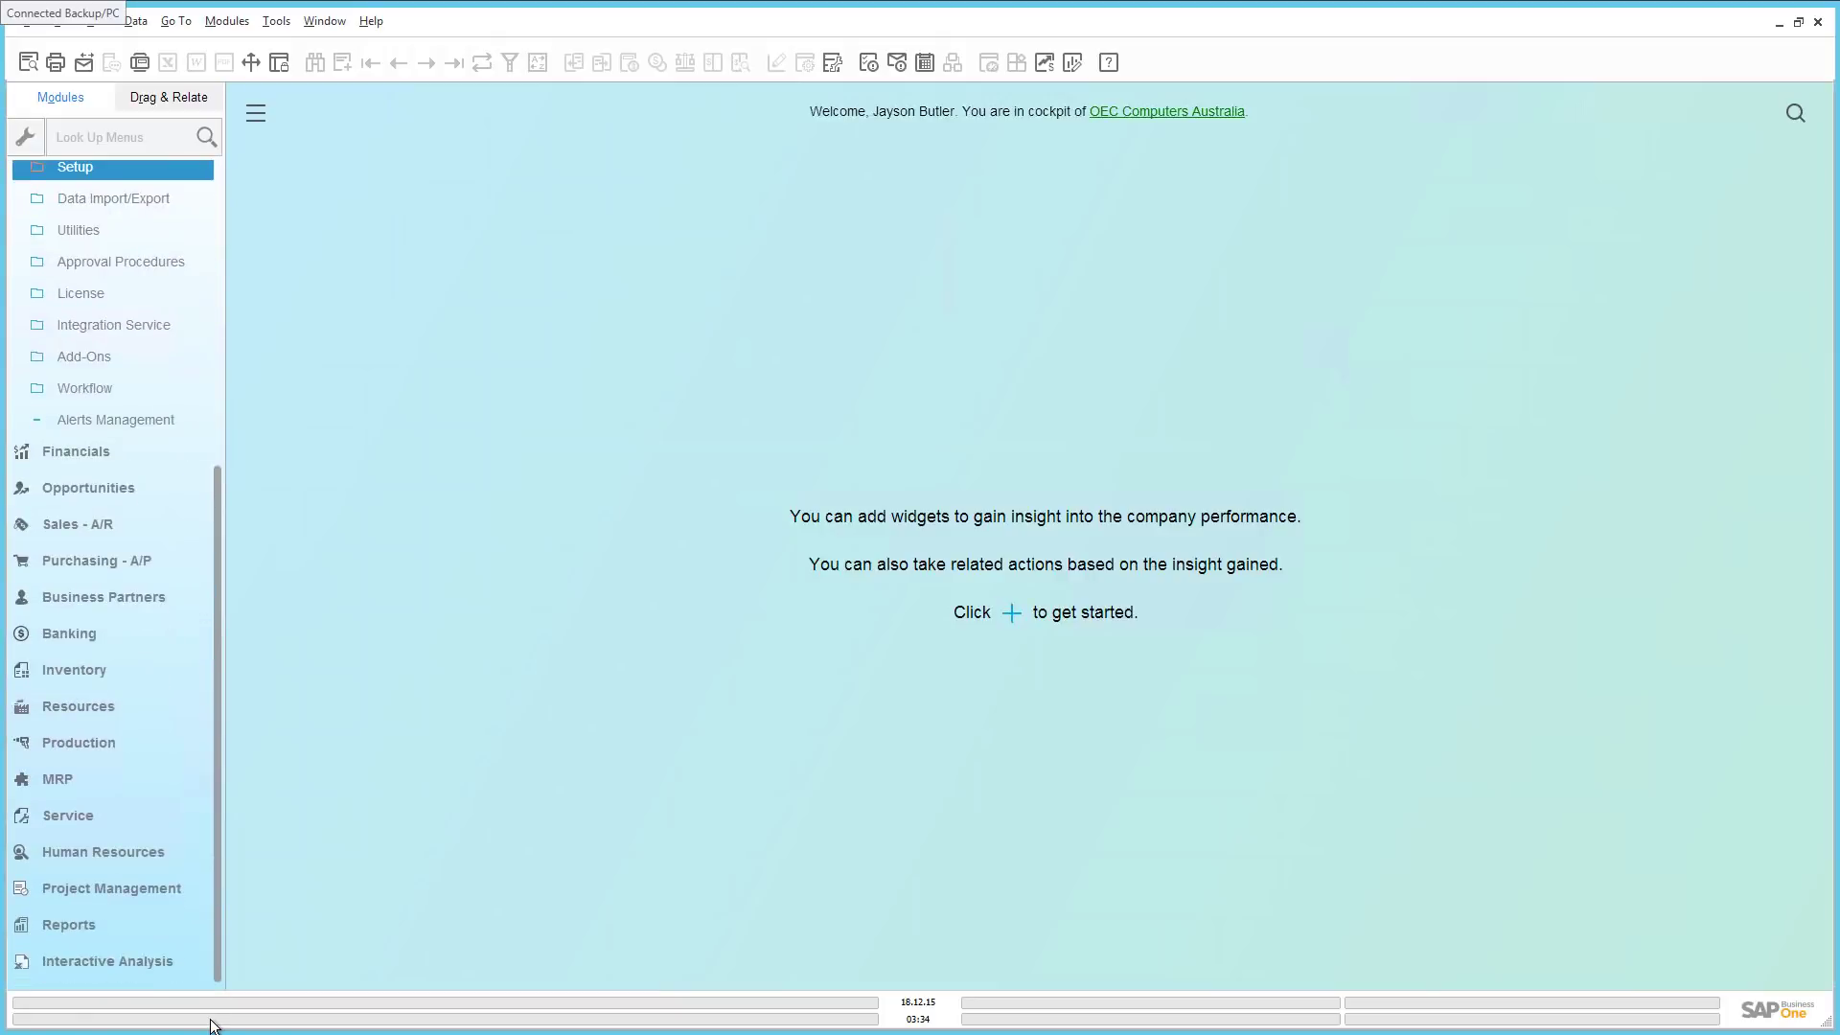
# Open the Project form on its last record, ADA IT Upgrade, and maximise the window
pyautogui.click(148, 890)
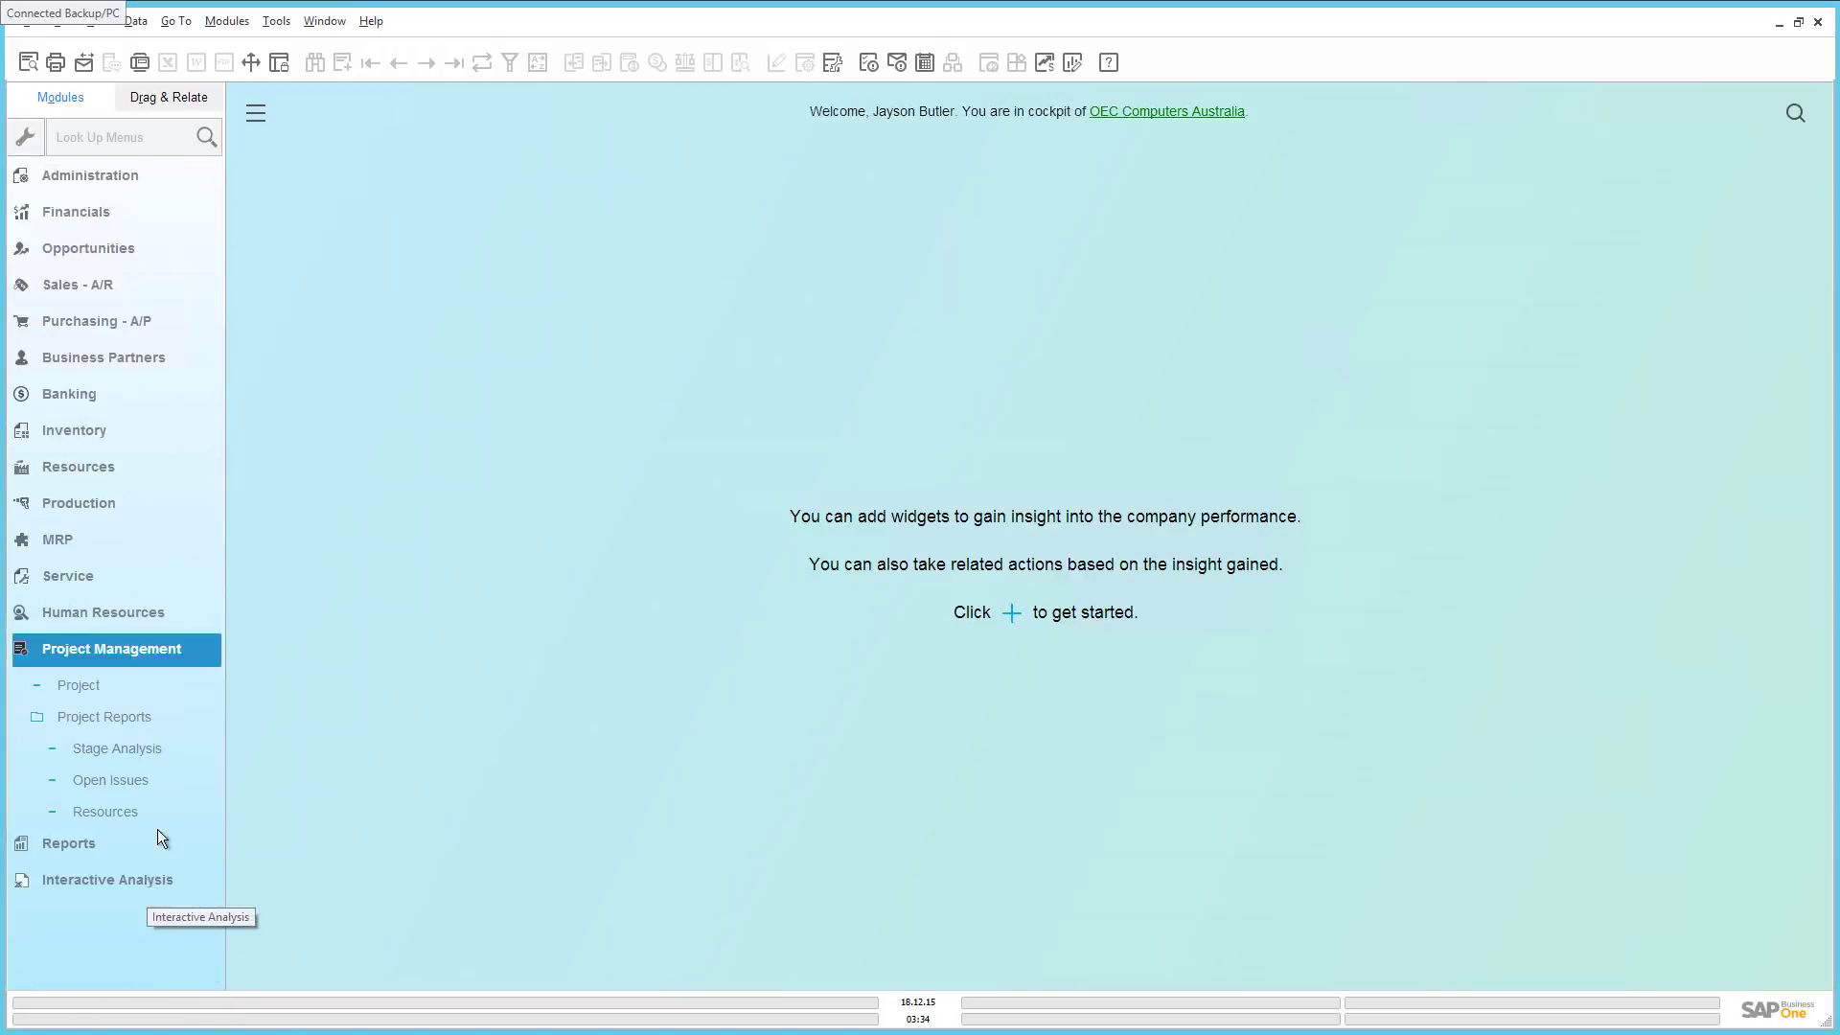
pyautogui.click(109, 690)
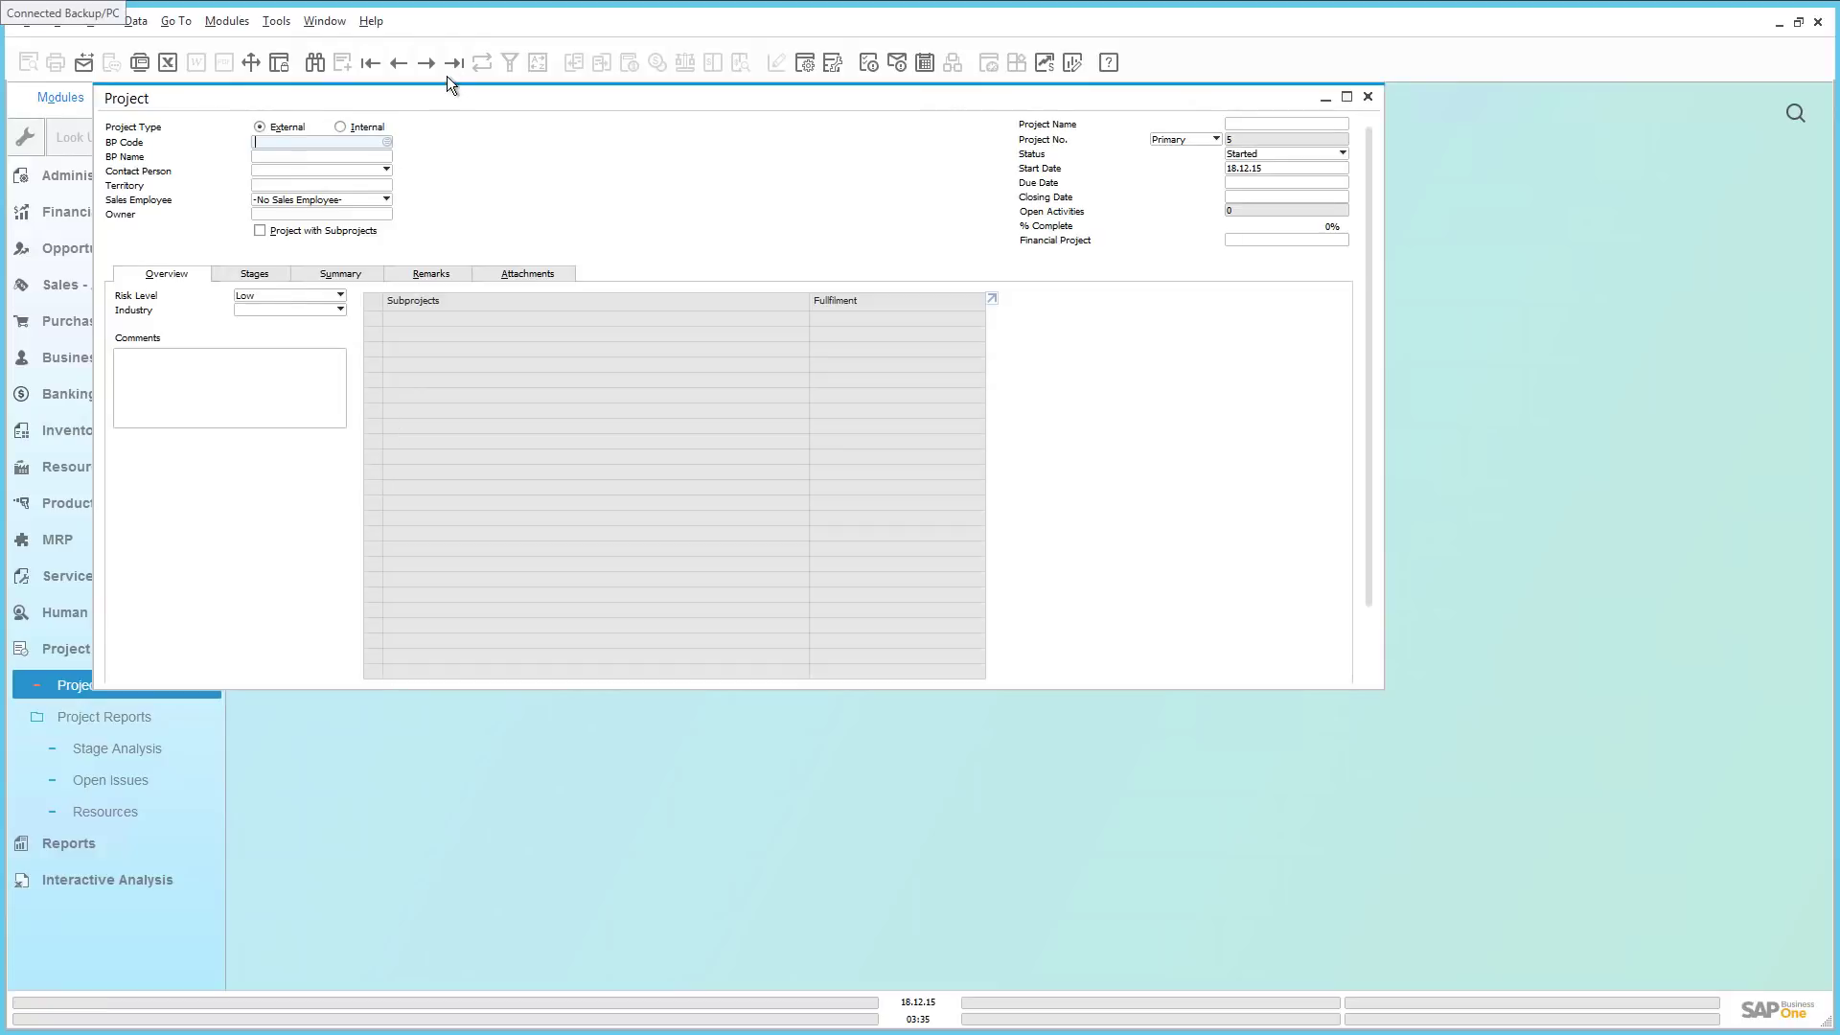
pyautogui.click(457, 63)
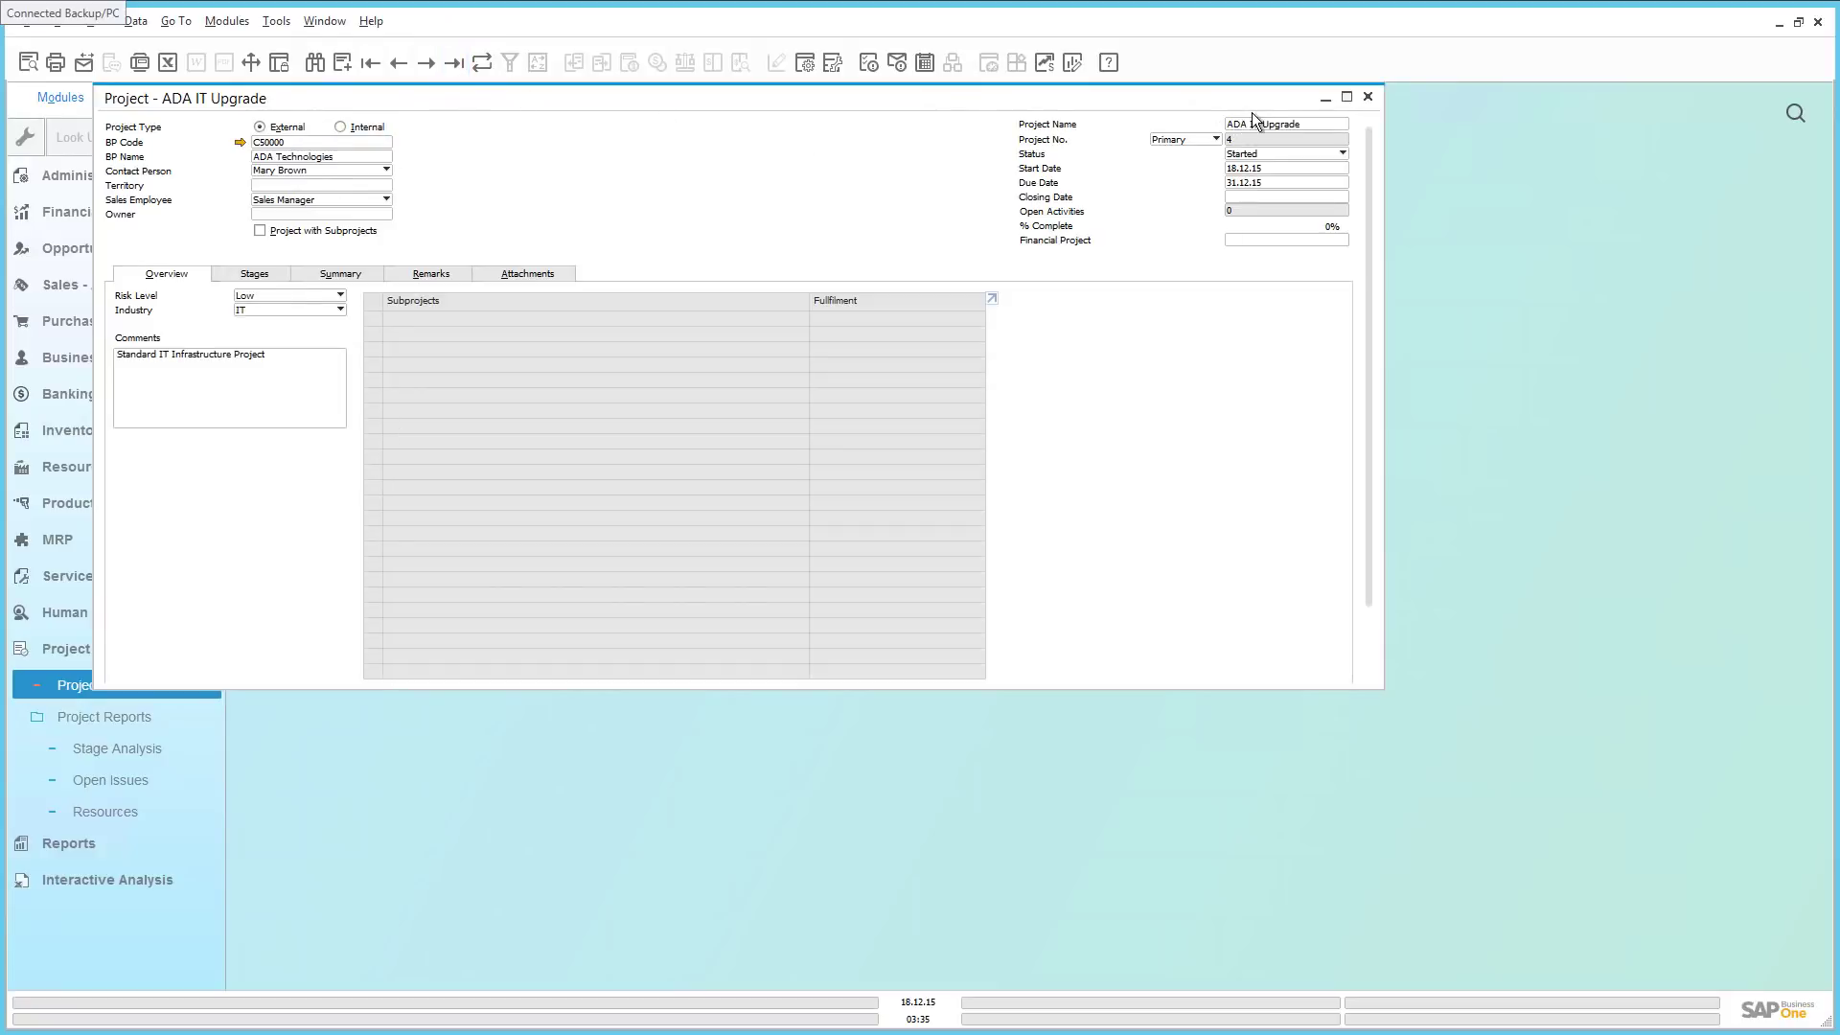
pyautogui.click(1347, 97)
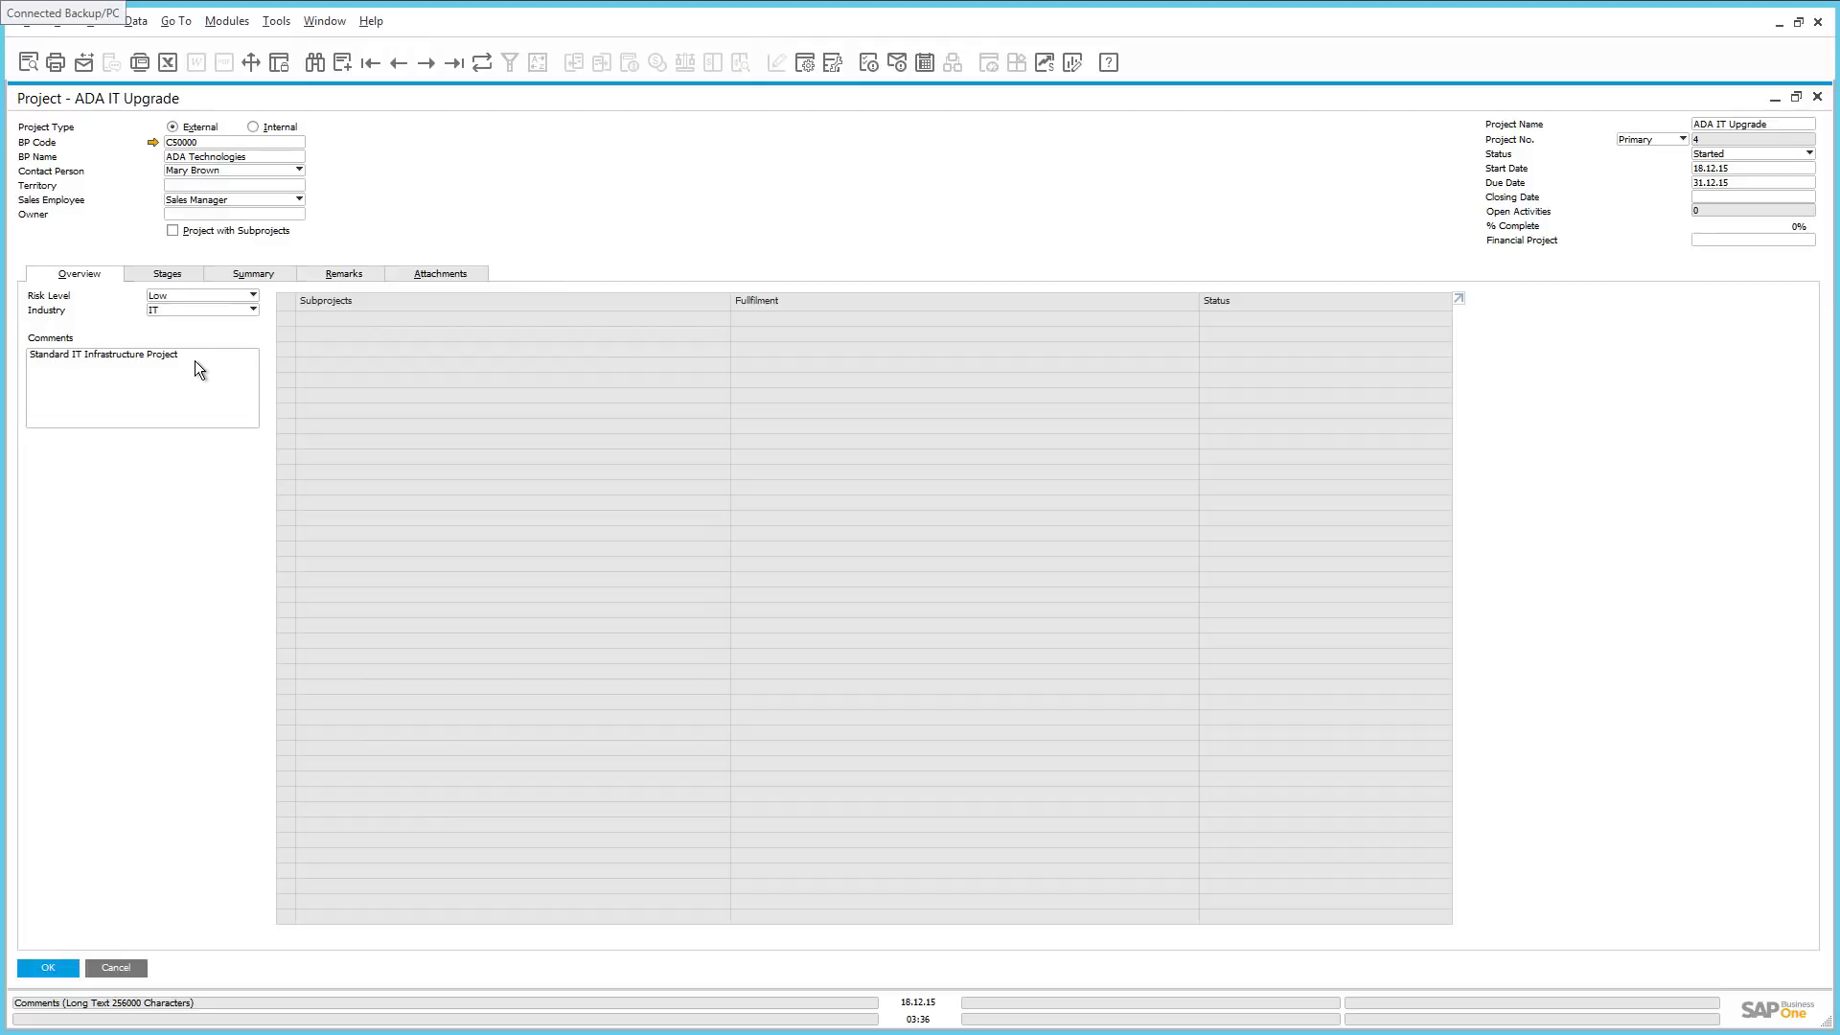
# Show the project's stages, assign financial project ADA, and update the record
pyautogui.click(174, 276)
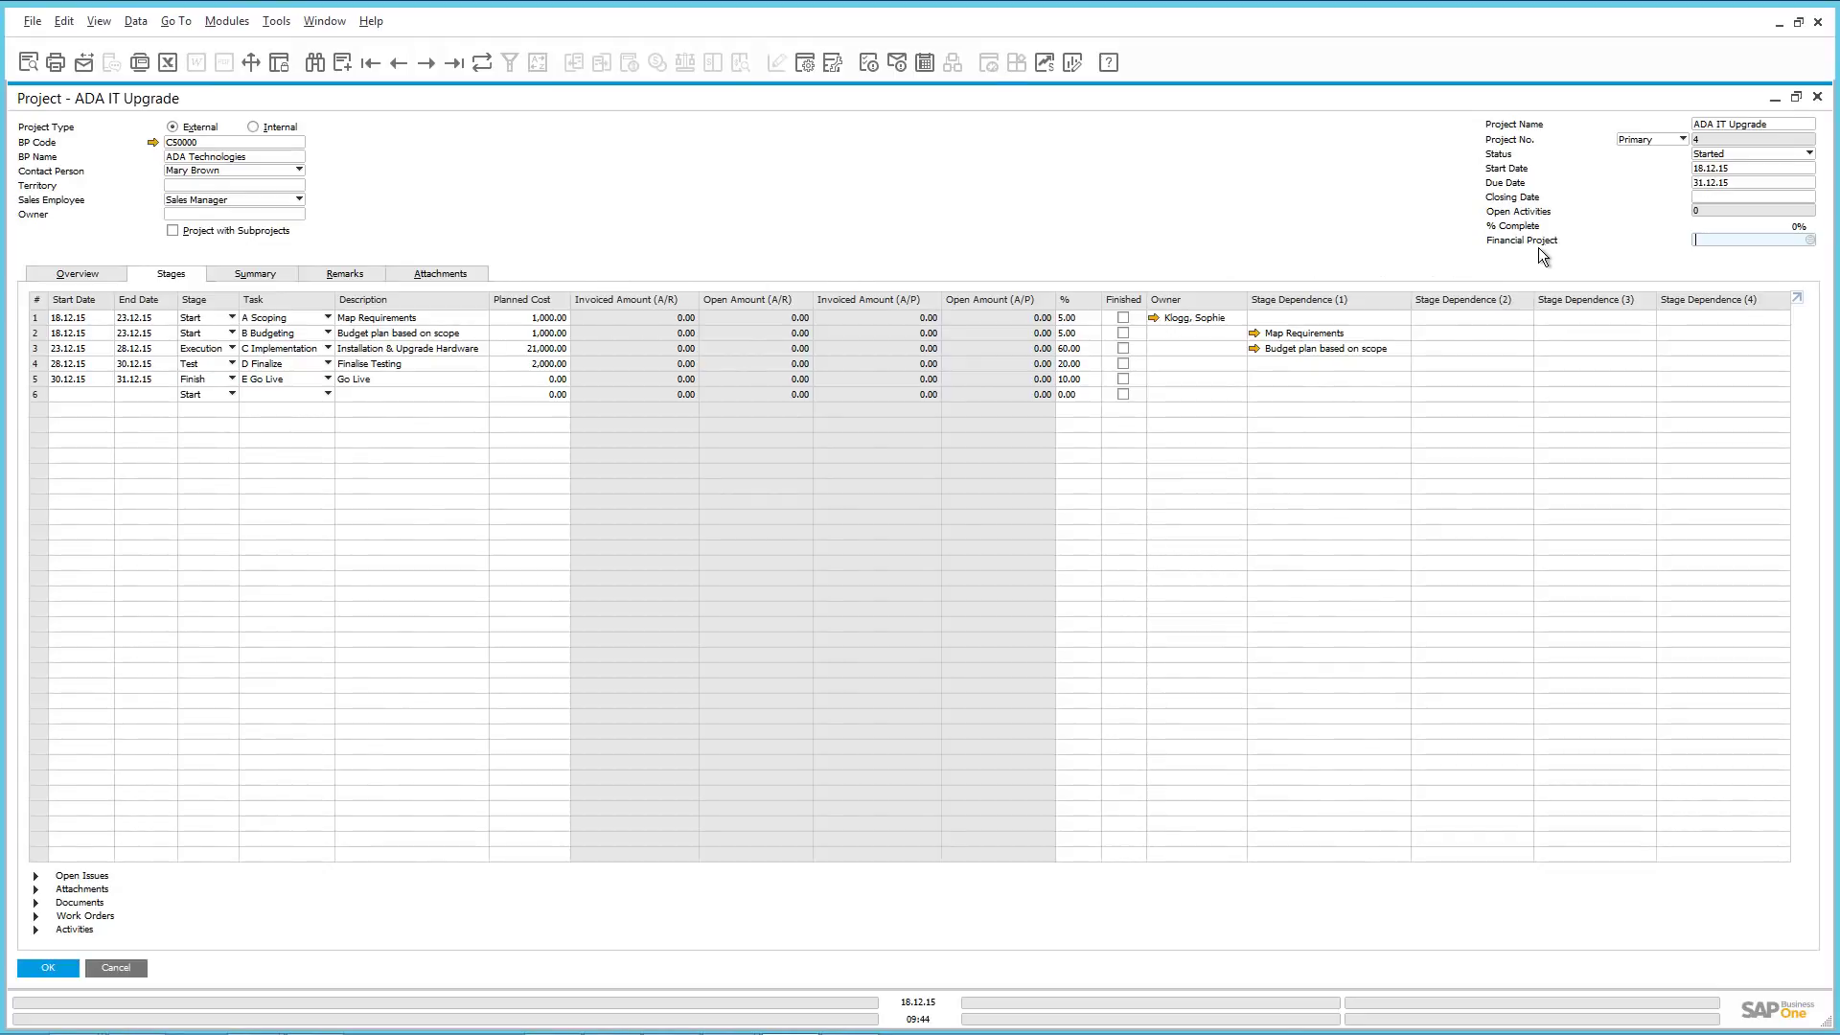
pyautogui.click(1808, 240)
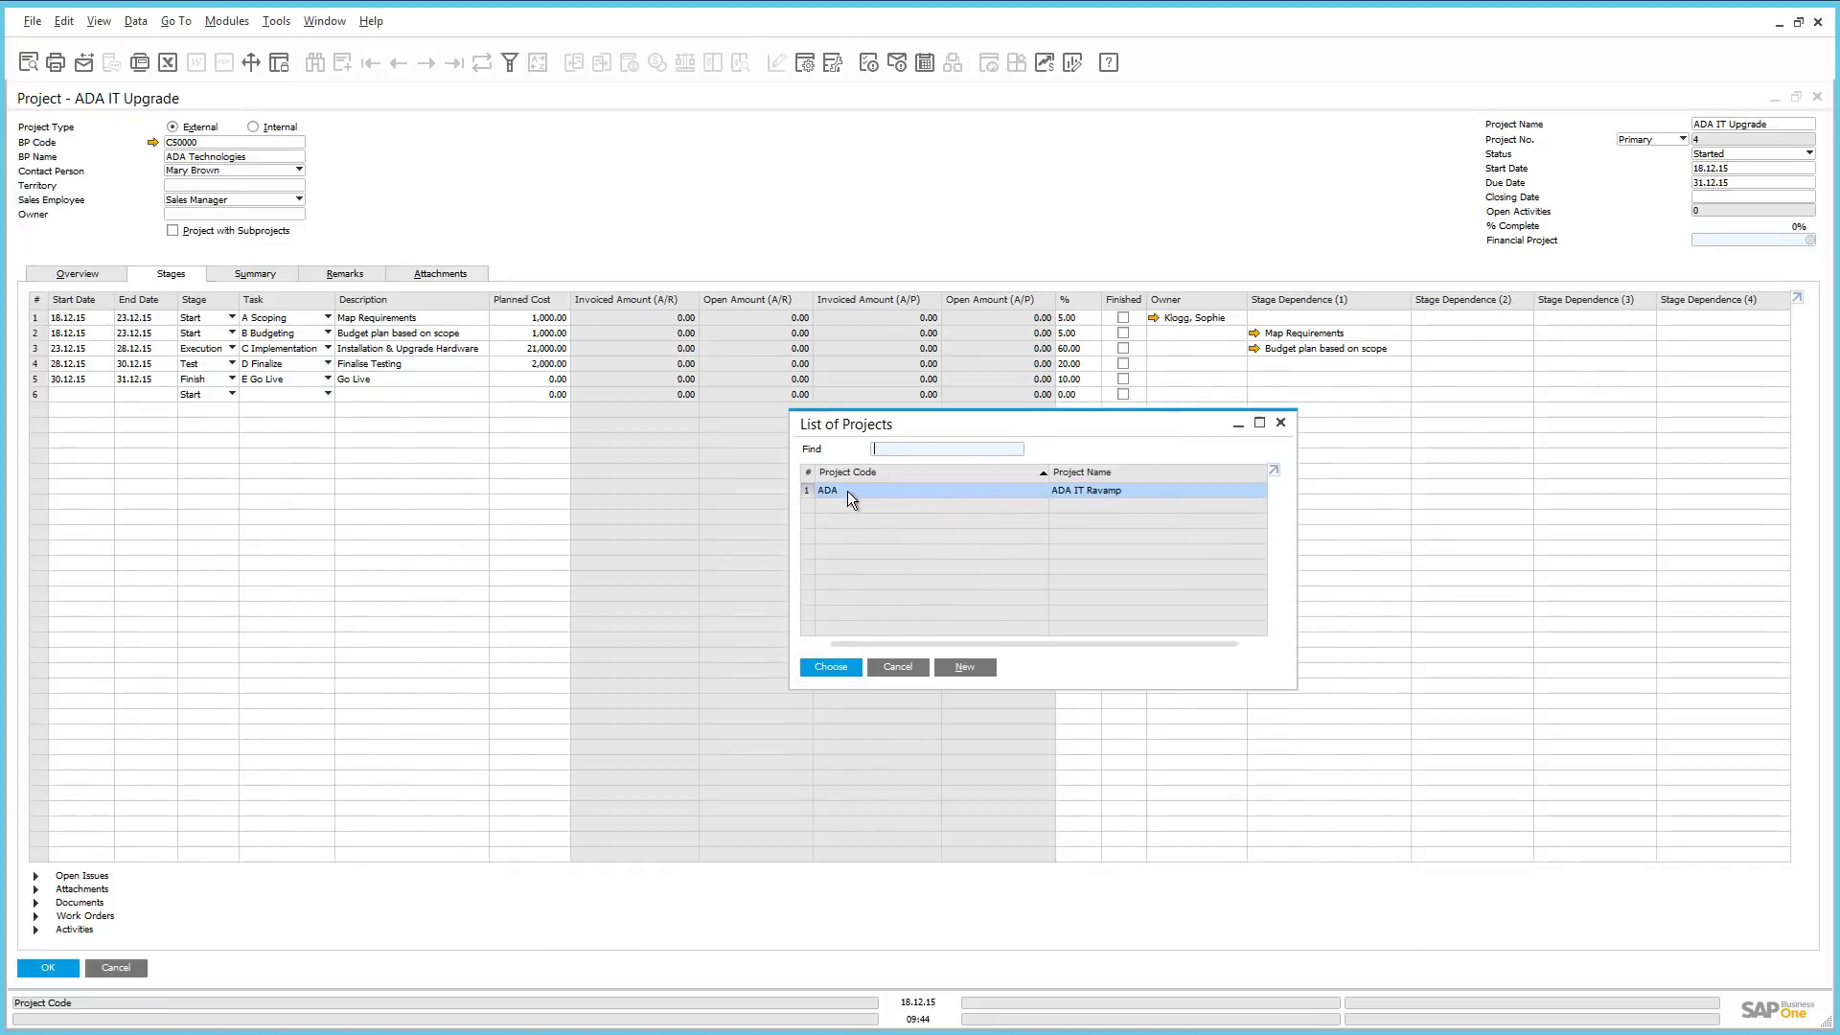
pyautogui.click(850, 666)
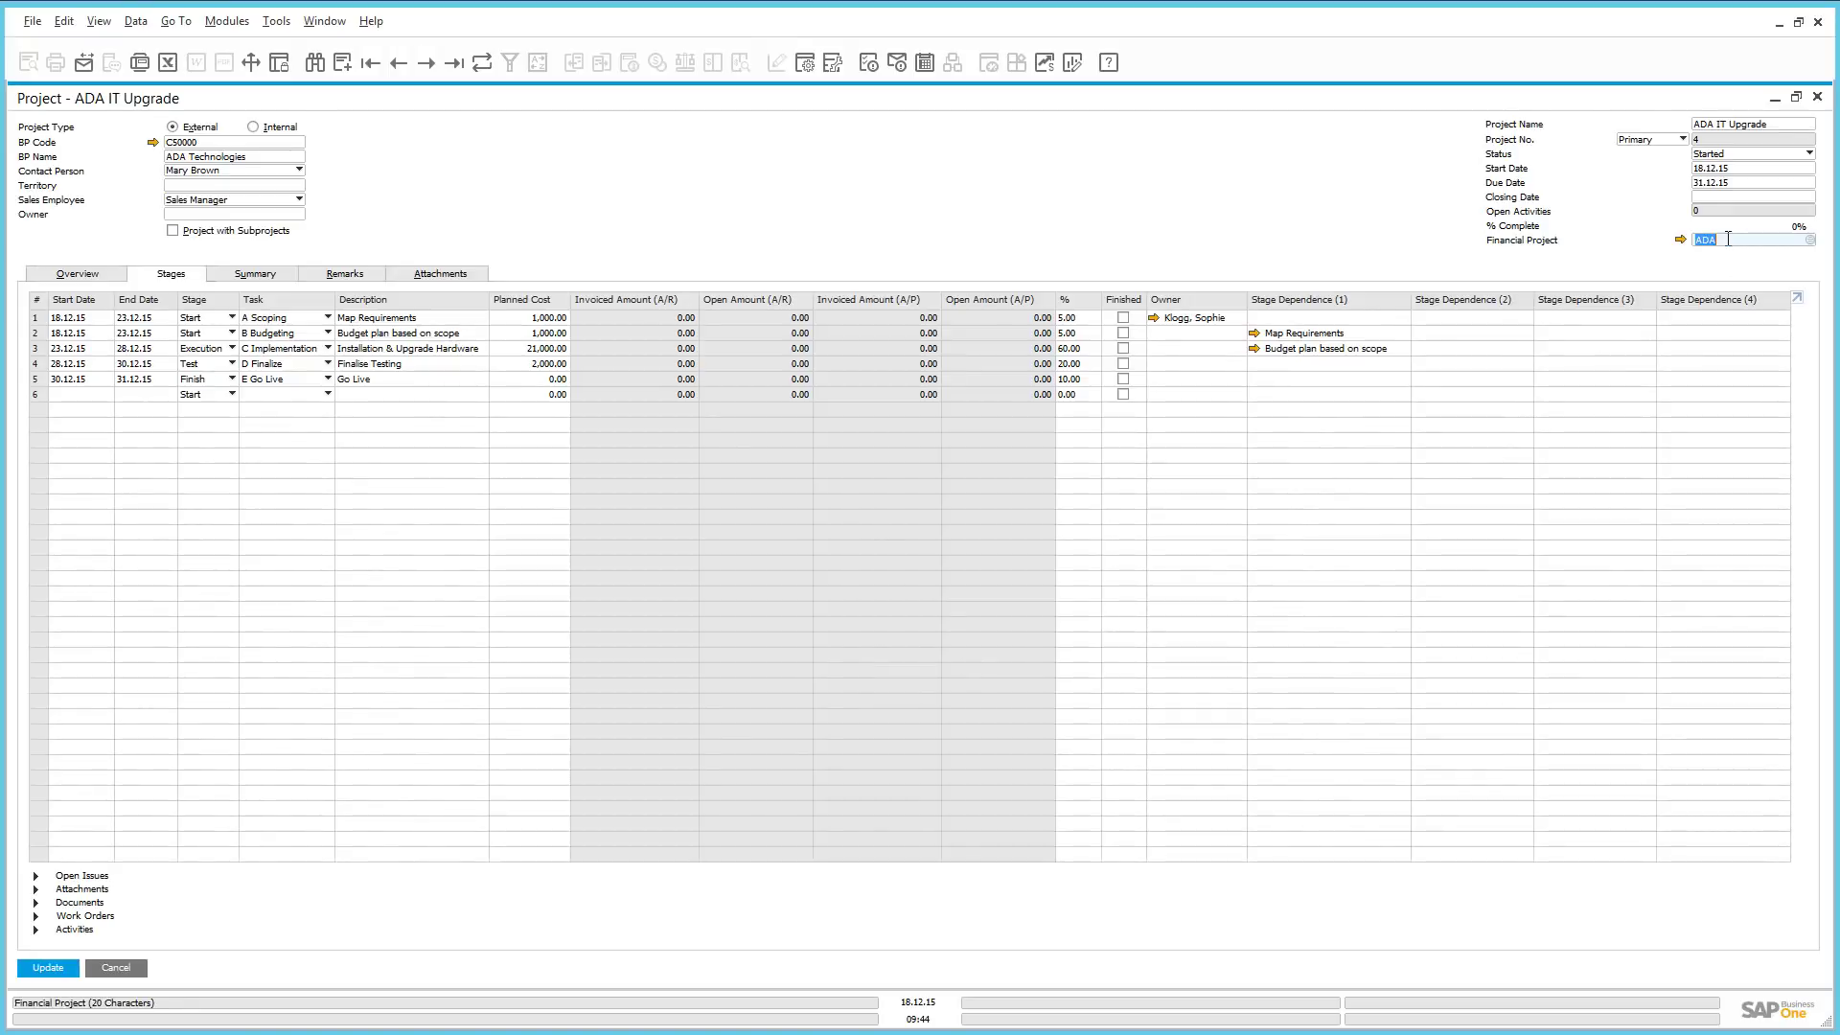
pyautogui.press('Return')
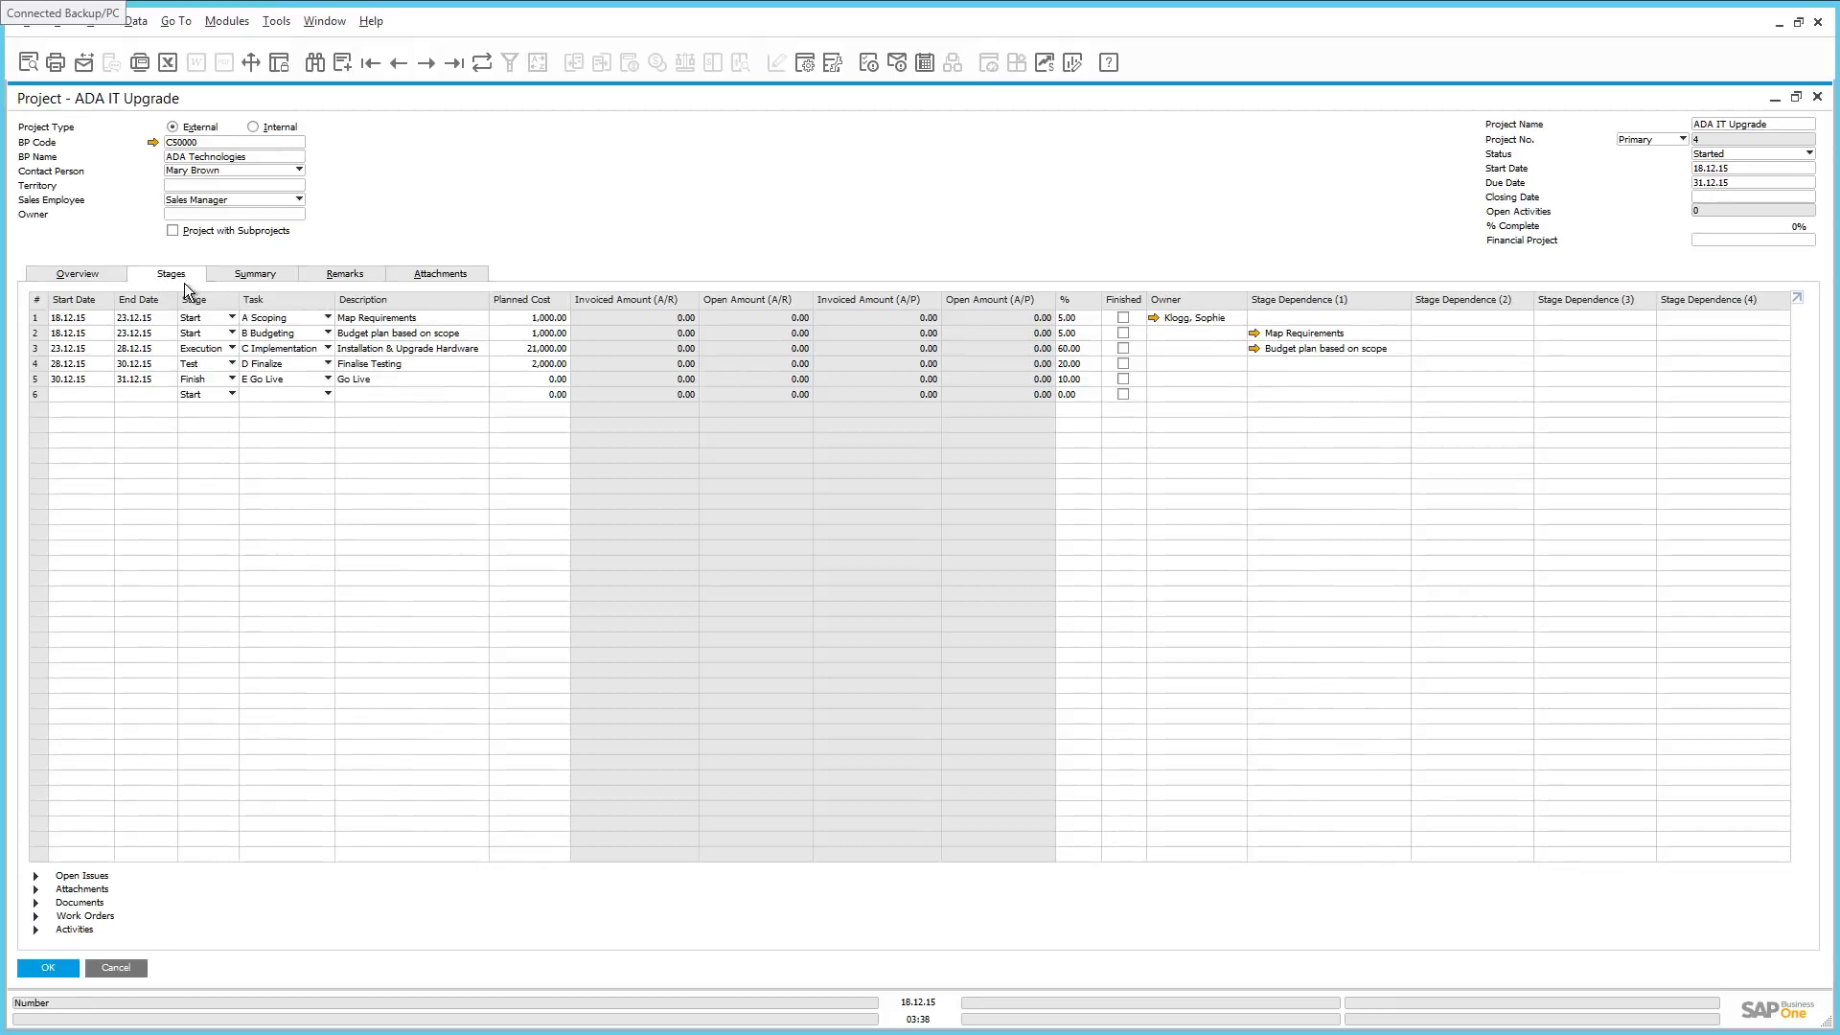
pyautogui.click(232, 318)
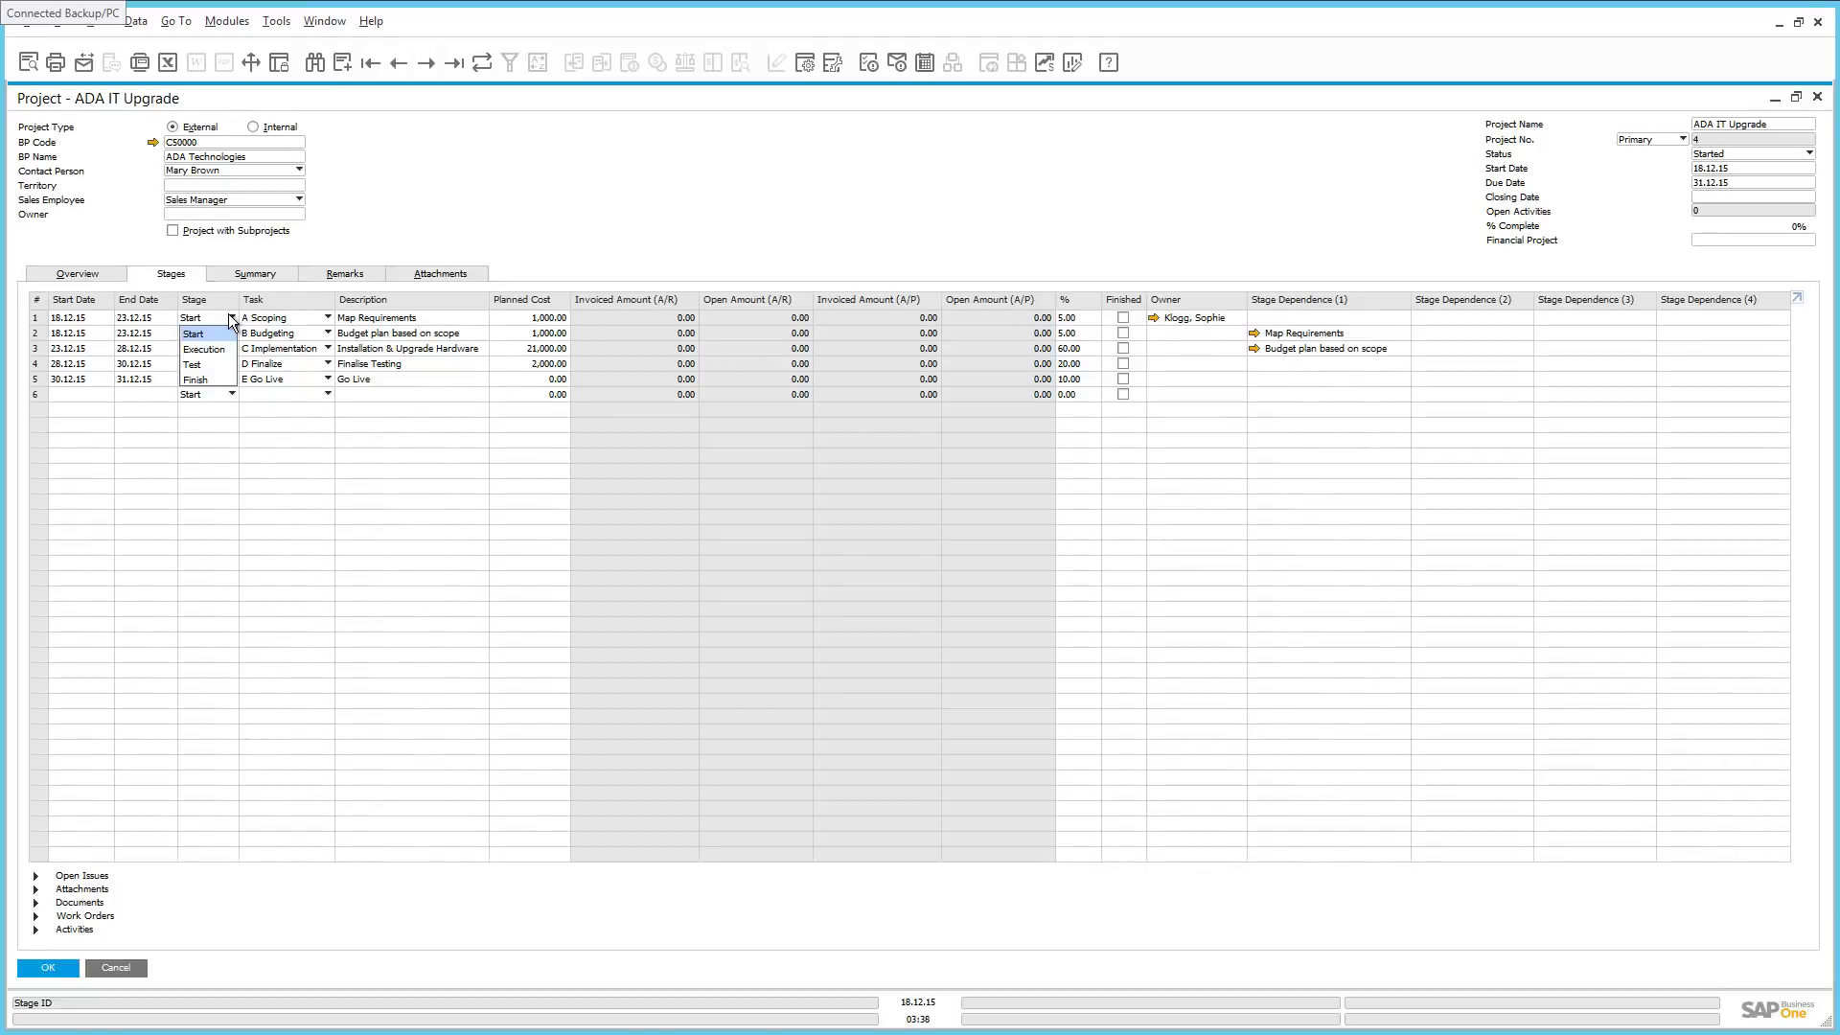
pyautogui.click(273, 299)
# Select the first stage, Map Requirements, and expand its Open Issues list
pyautogui.click(37, 319)
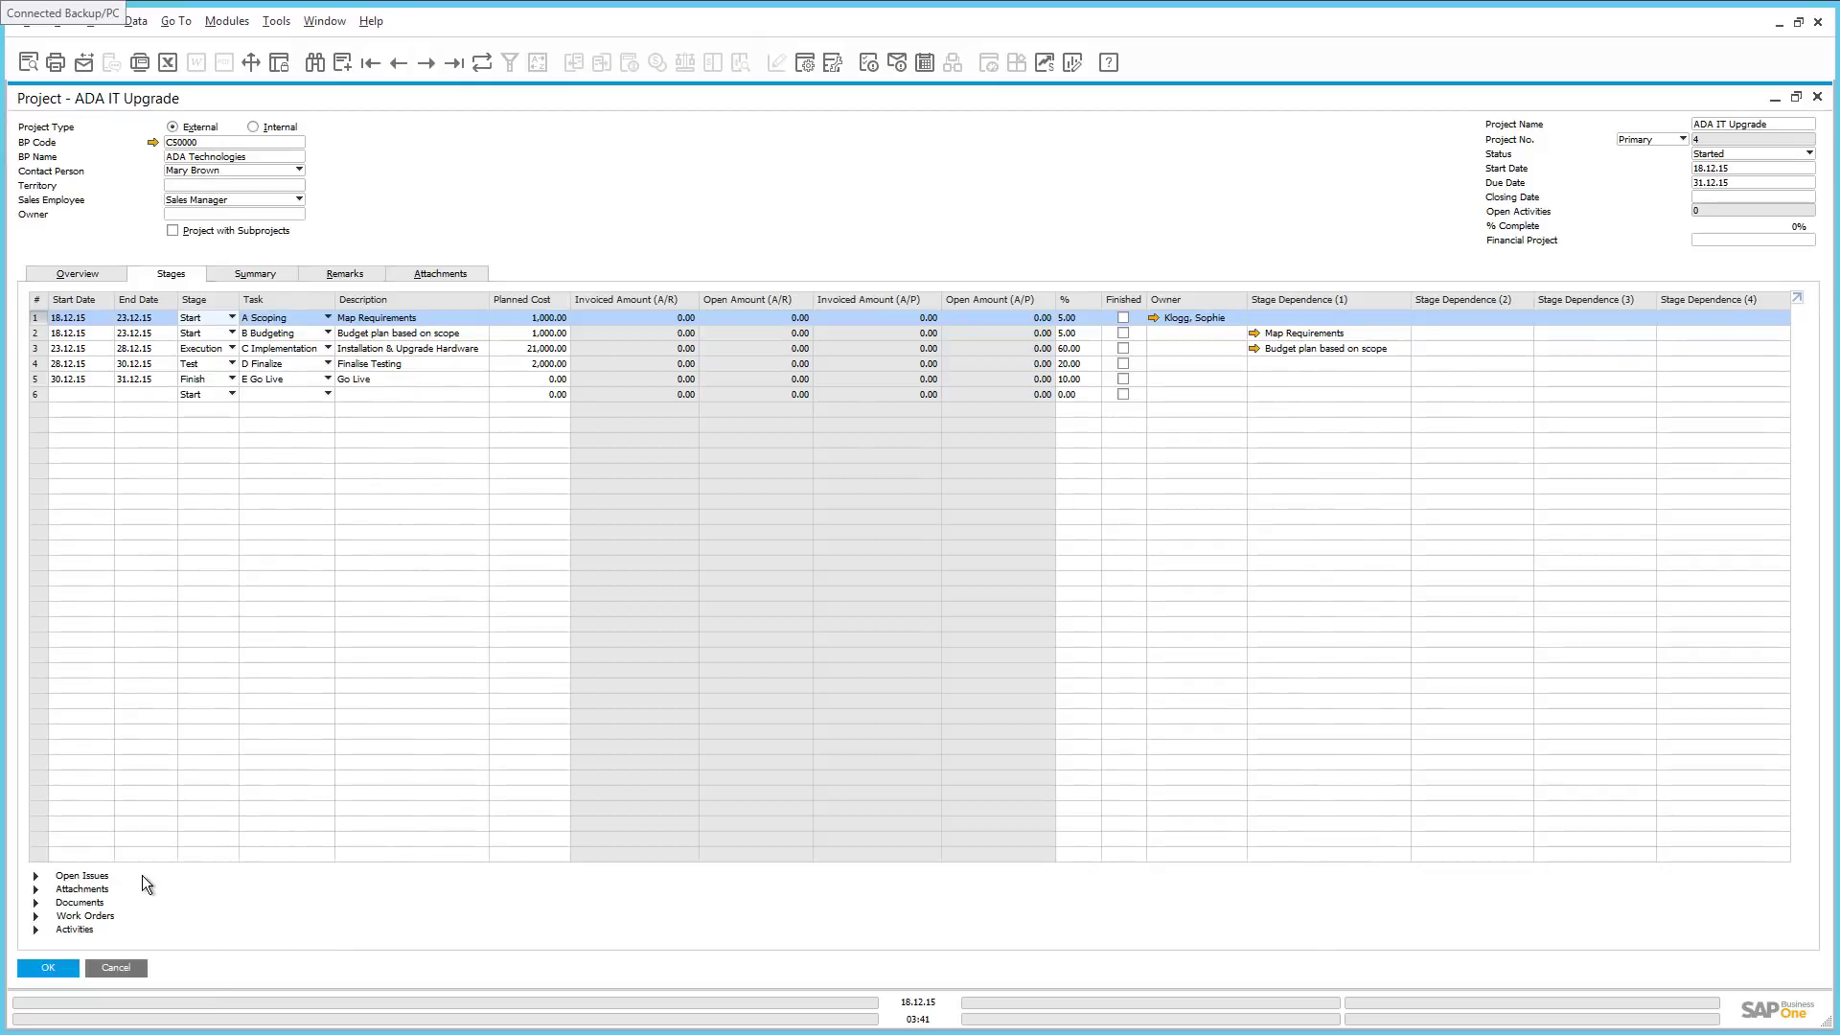
pyautogui.click(36, 875)
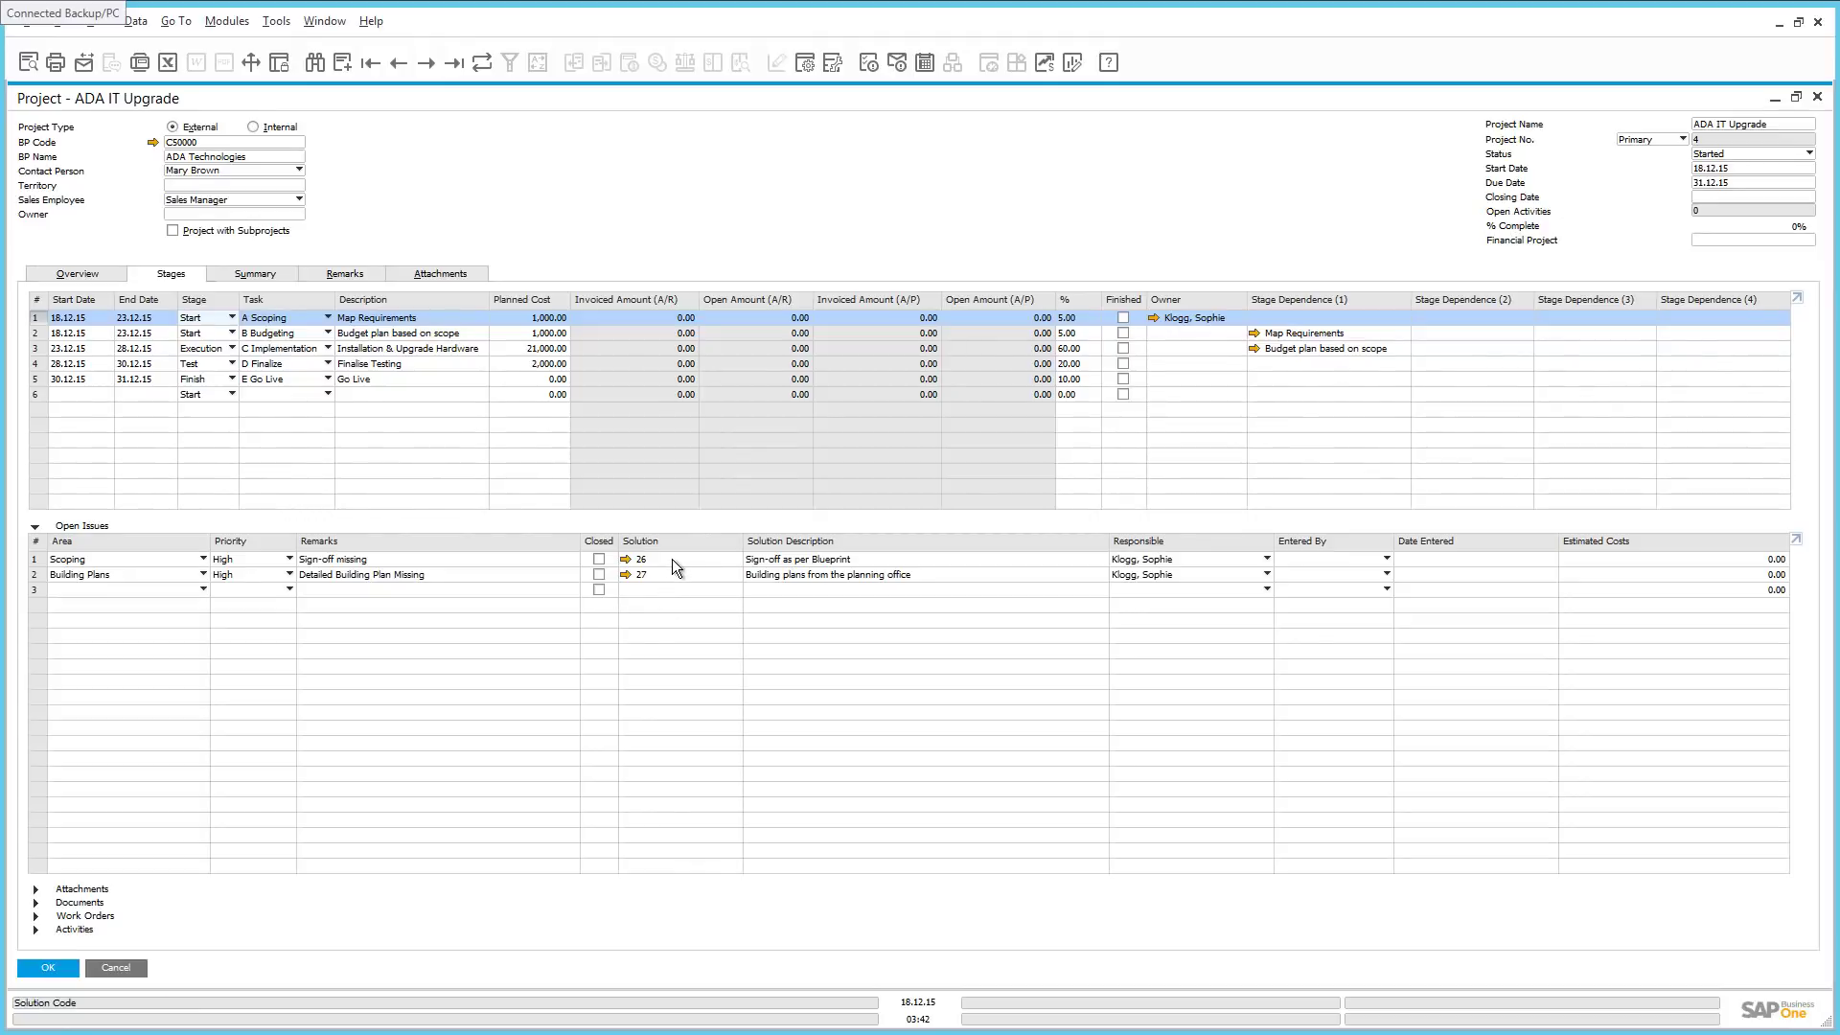
# Review solution 26 linked to the first open issue, then close the Solutions Knowledge Base entry
pyautogui.click(624, 559)
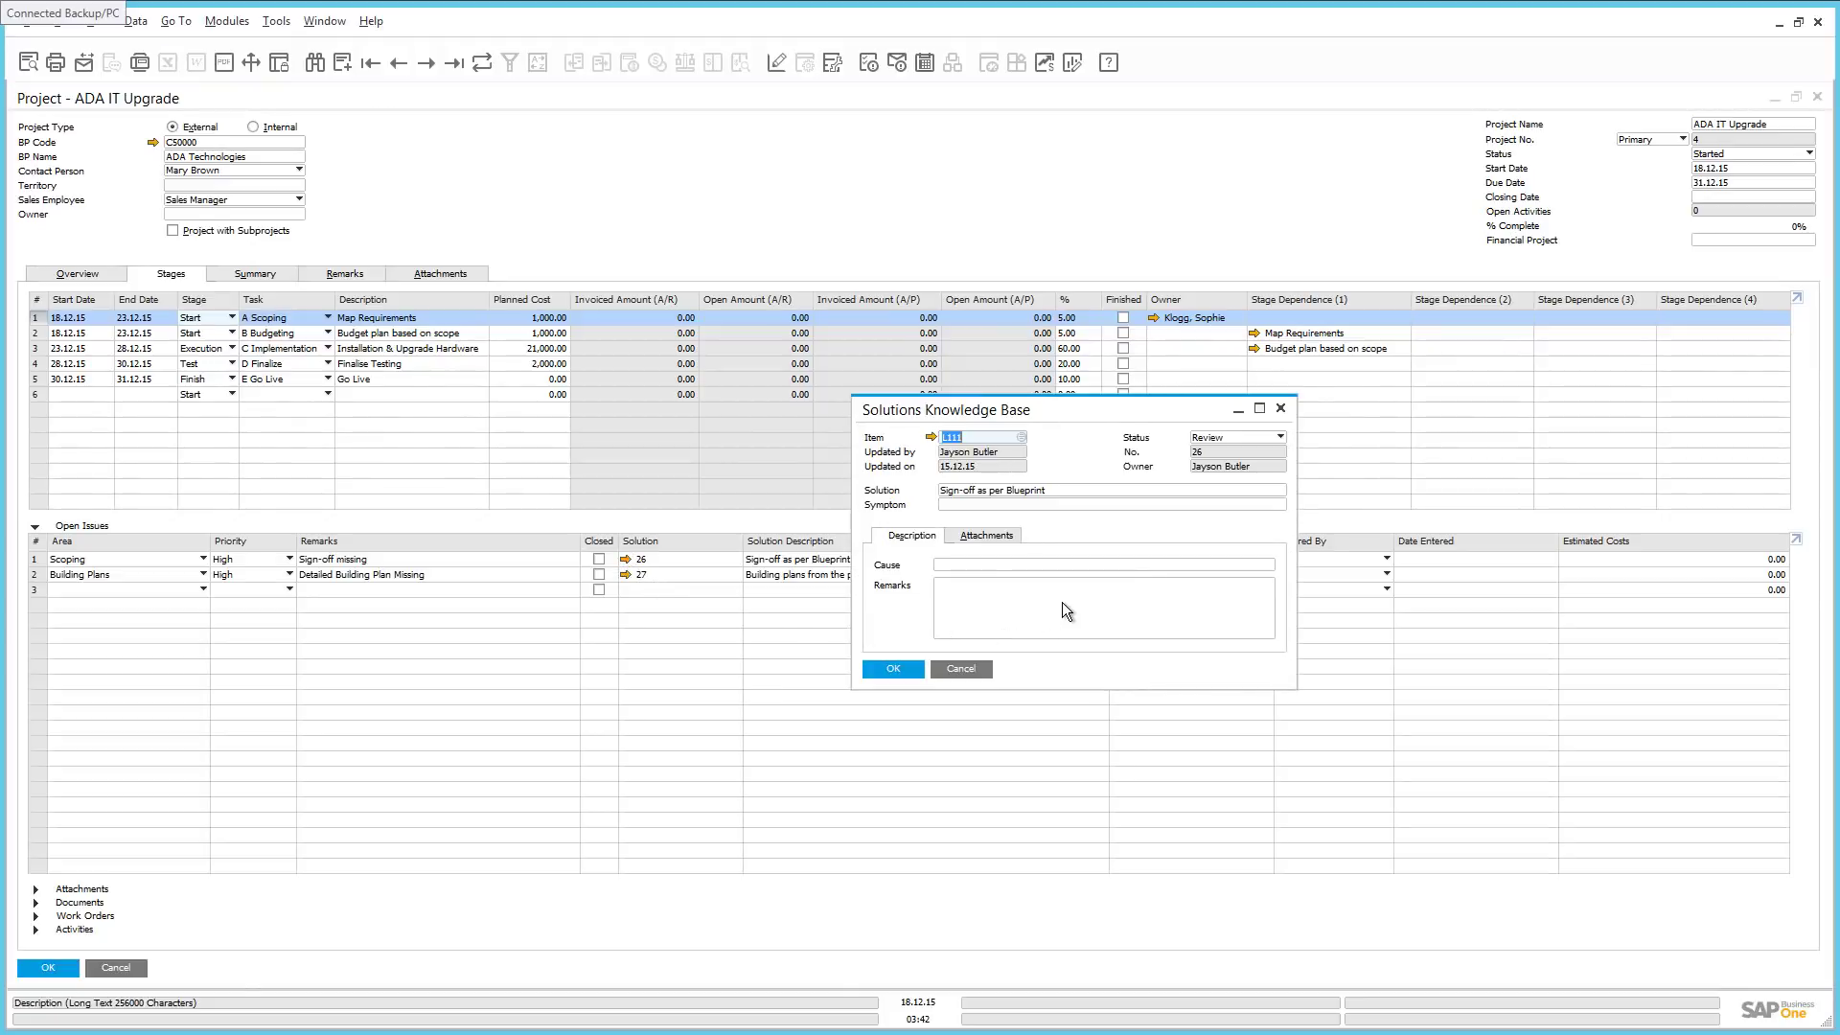
pyautogui.click(1280, 409)
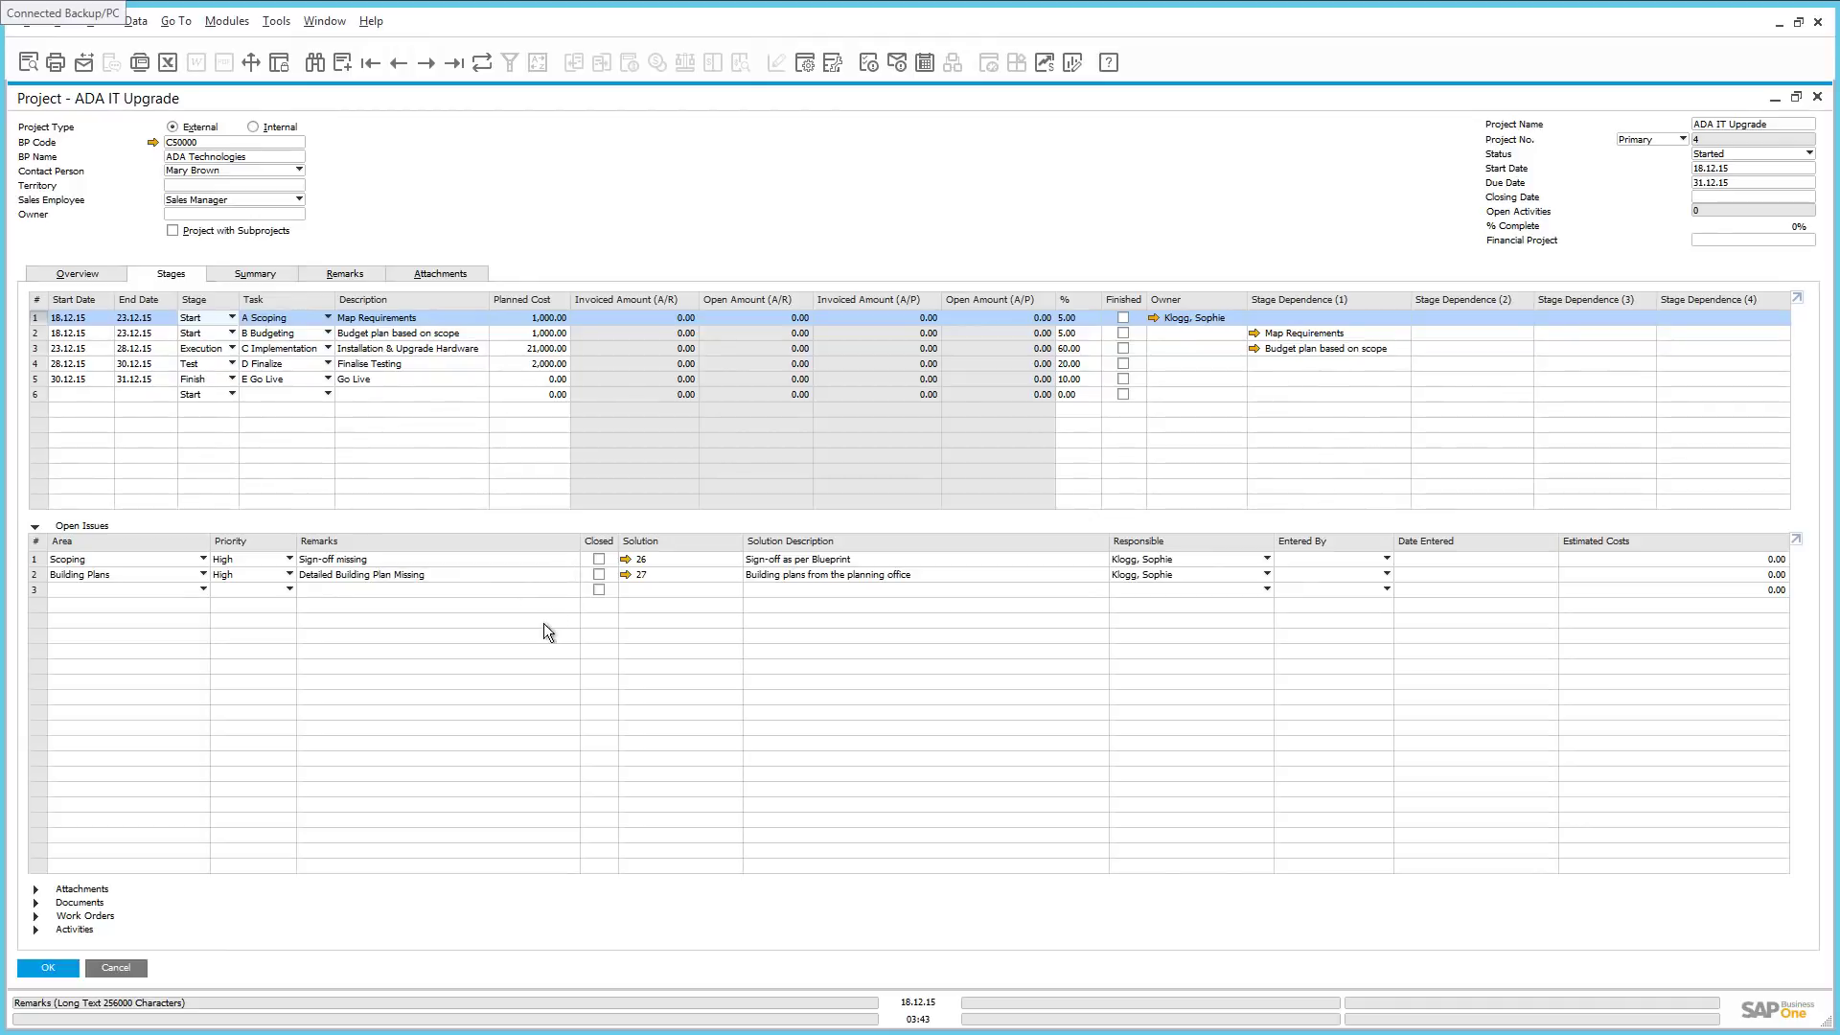
# Attach ADA Signoff.docx from the desktop to the stage's Attachments list
pyautogui.click(38, 890)
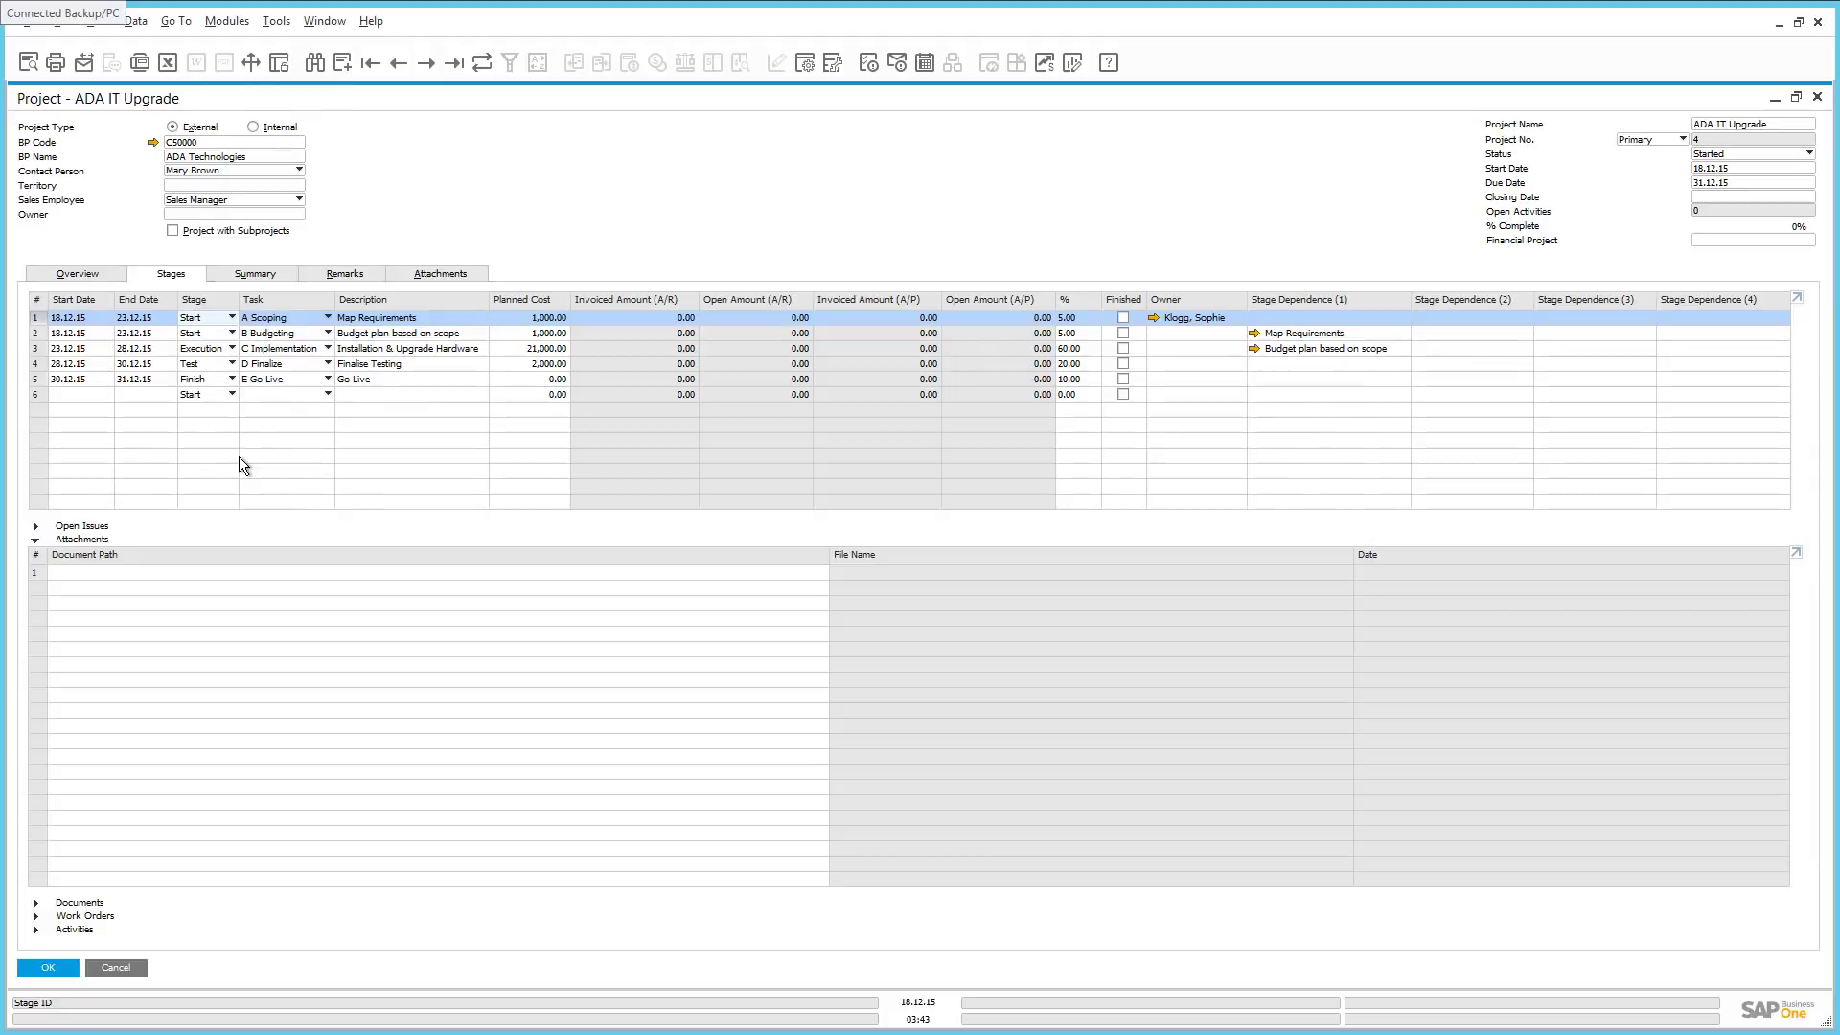
pyautogui.click(170, 572)
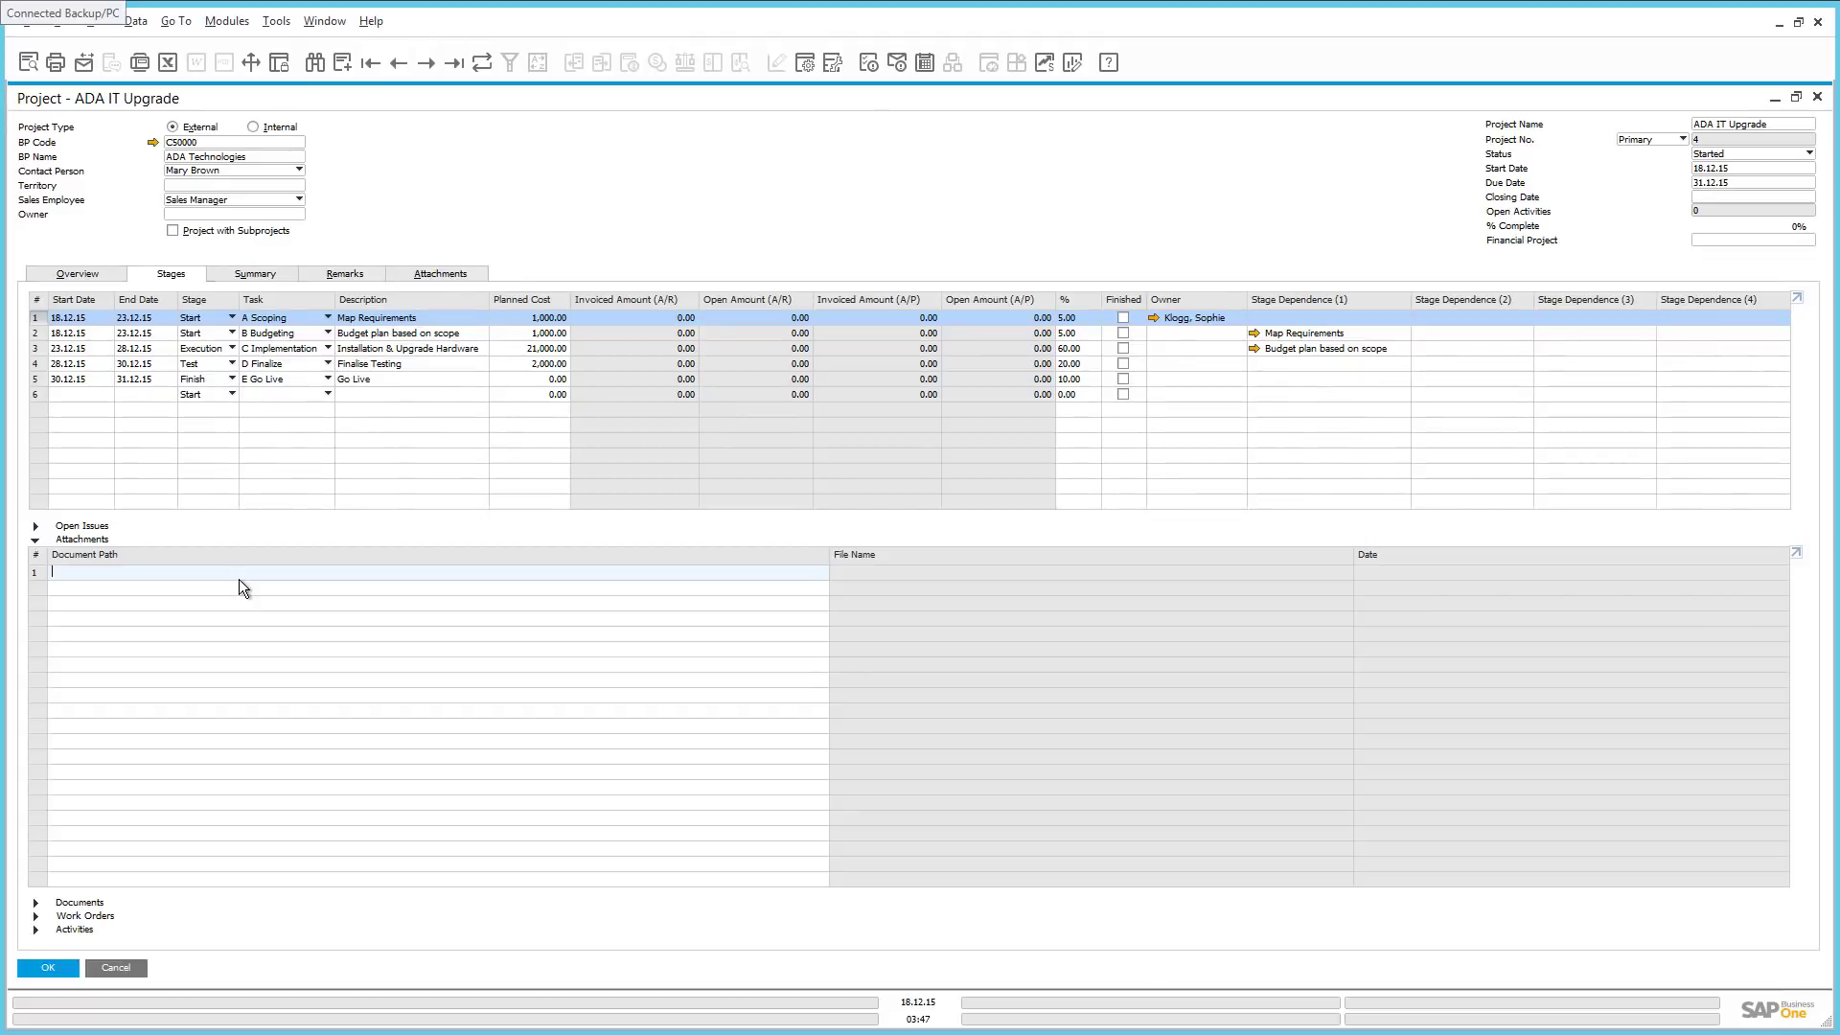
pyautogui.doubleClick(228, 573)
pyautogui.click(82, 170)
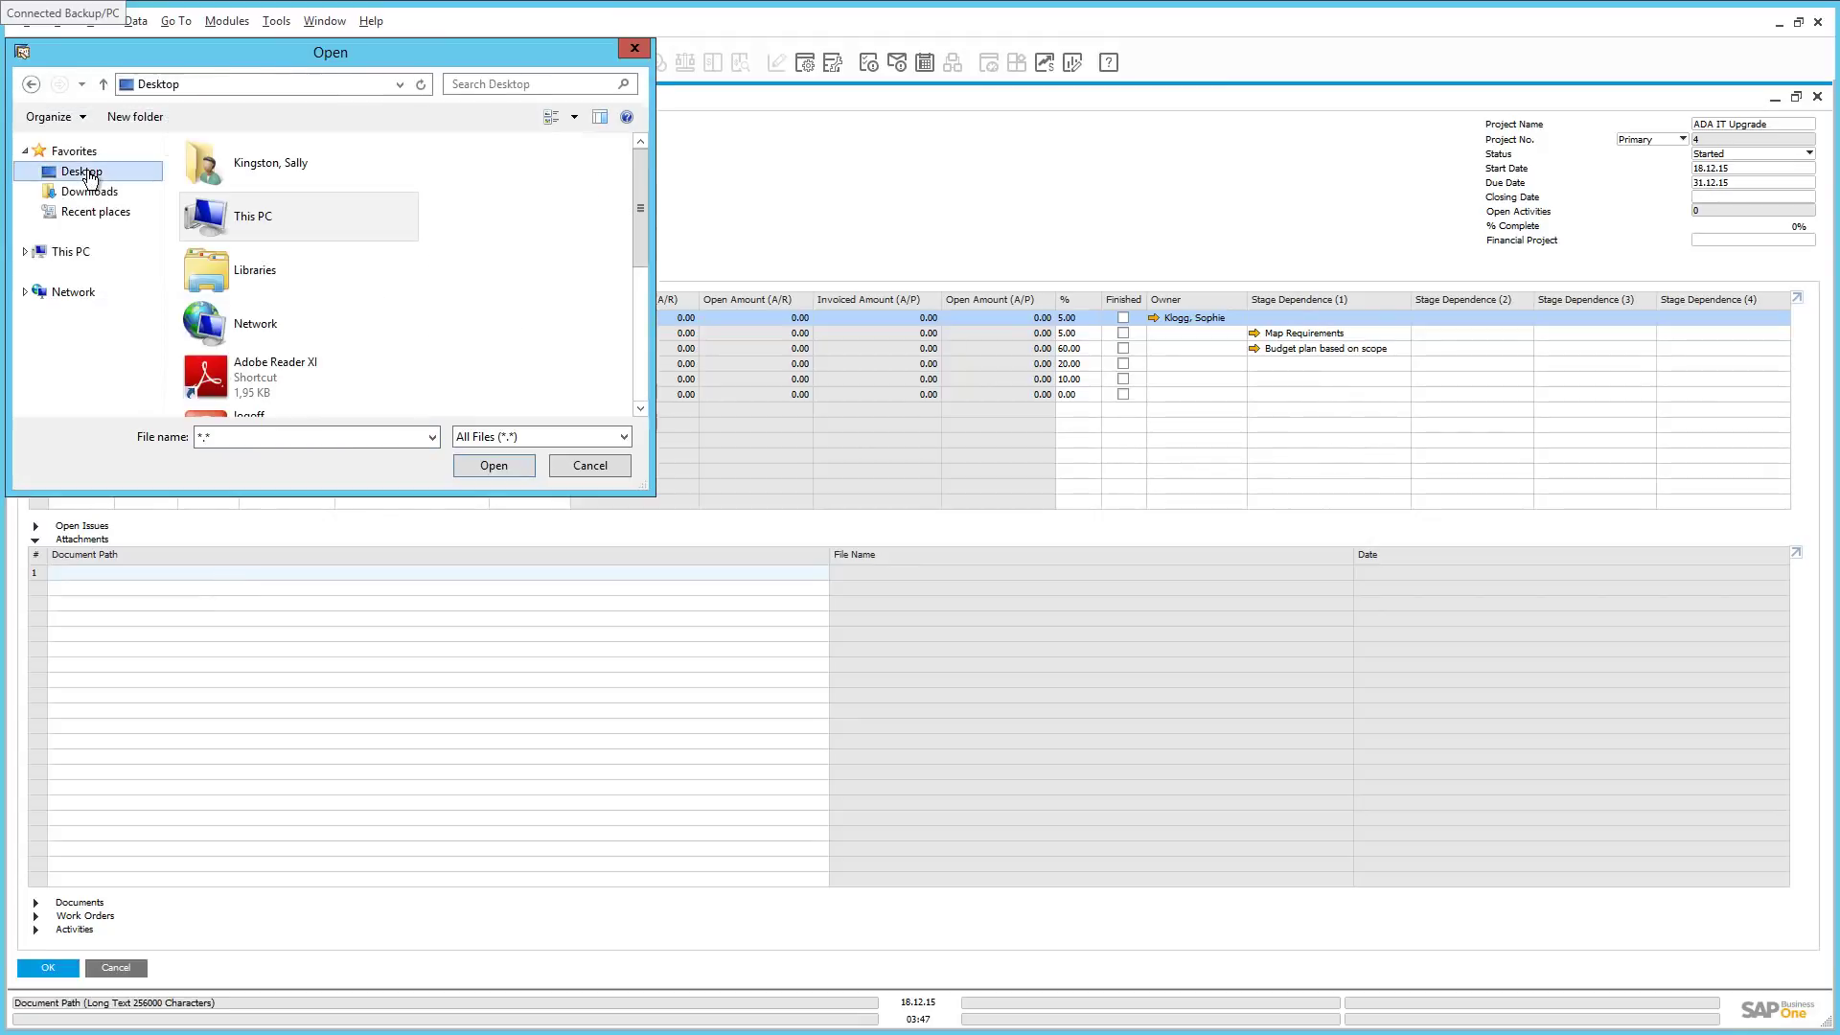
pyautogui.scroll(-3, 624, 364)
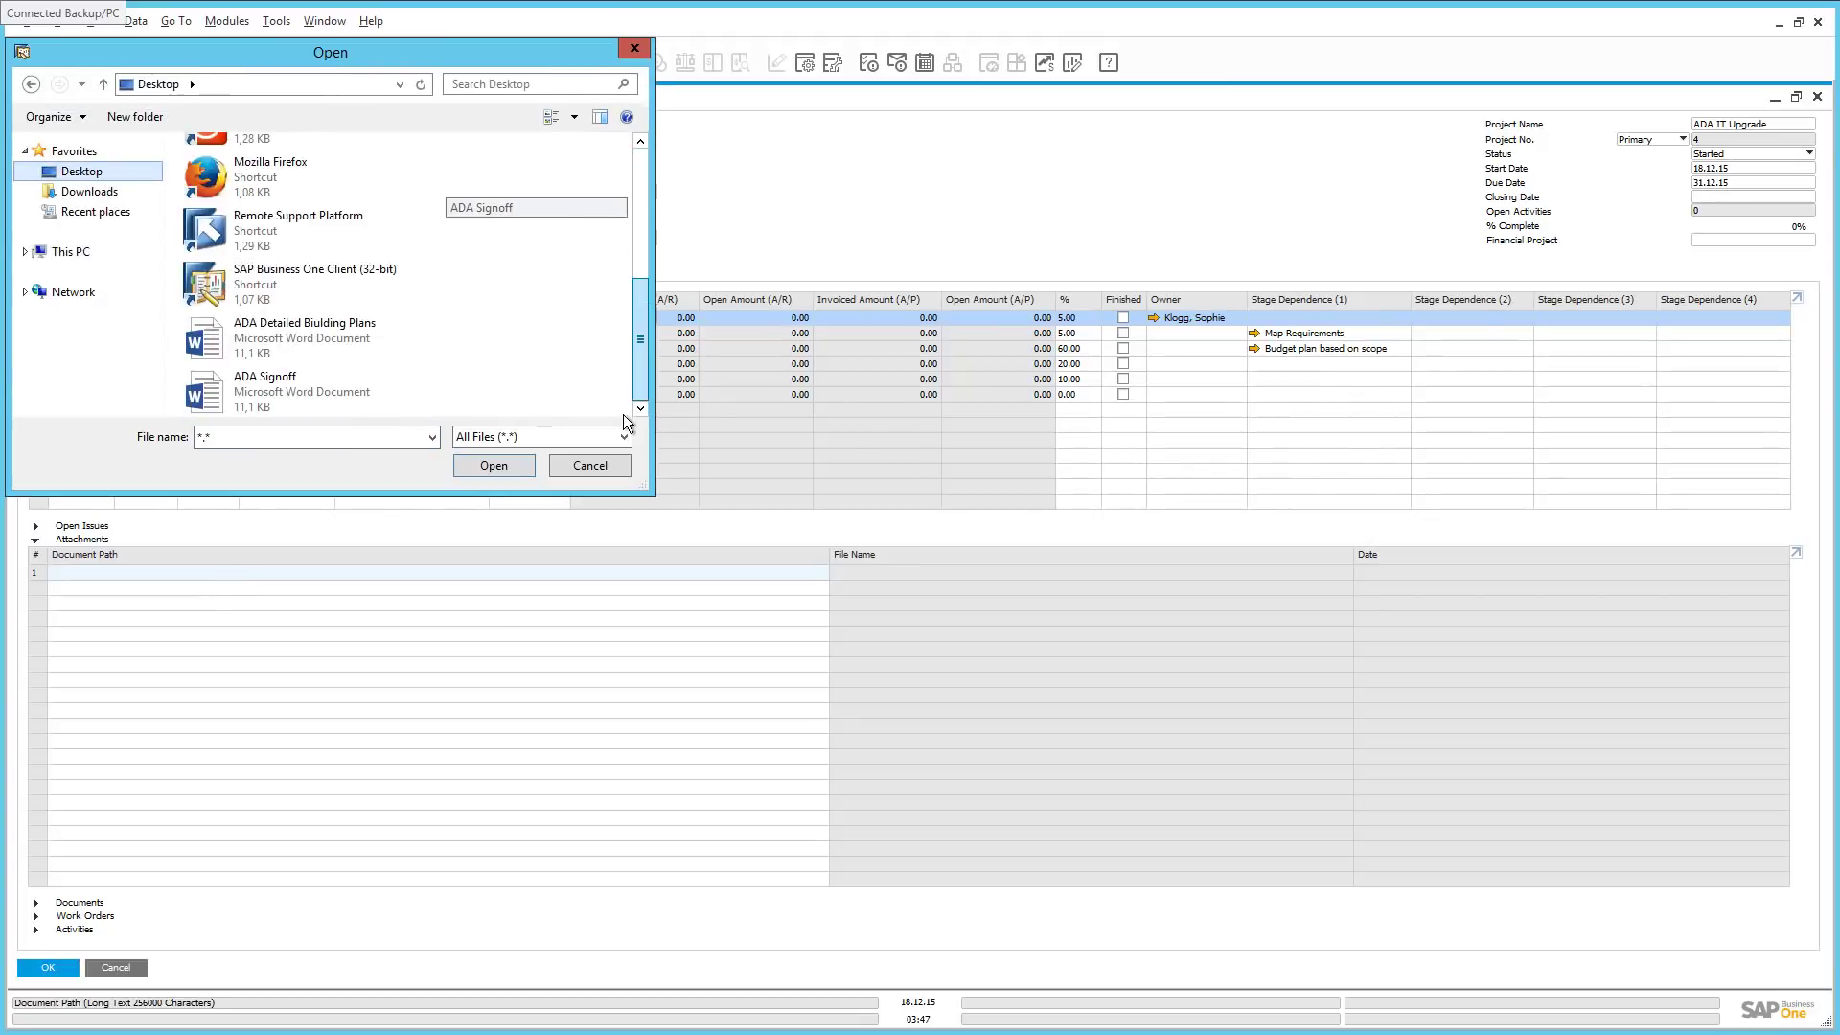
pyautogui.doubleClick(244, 377)
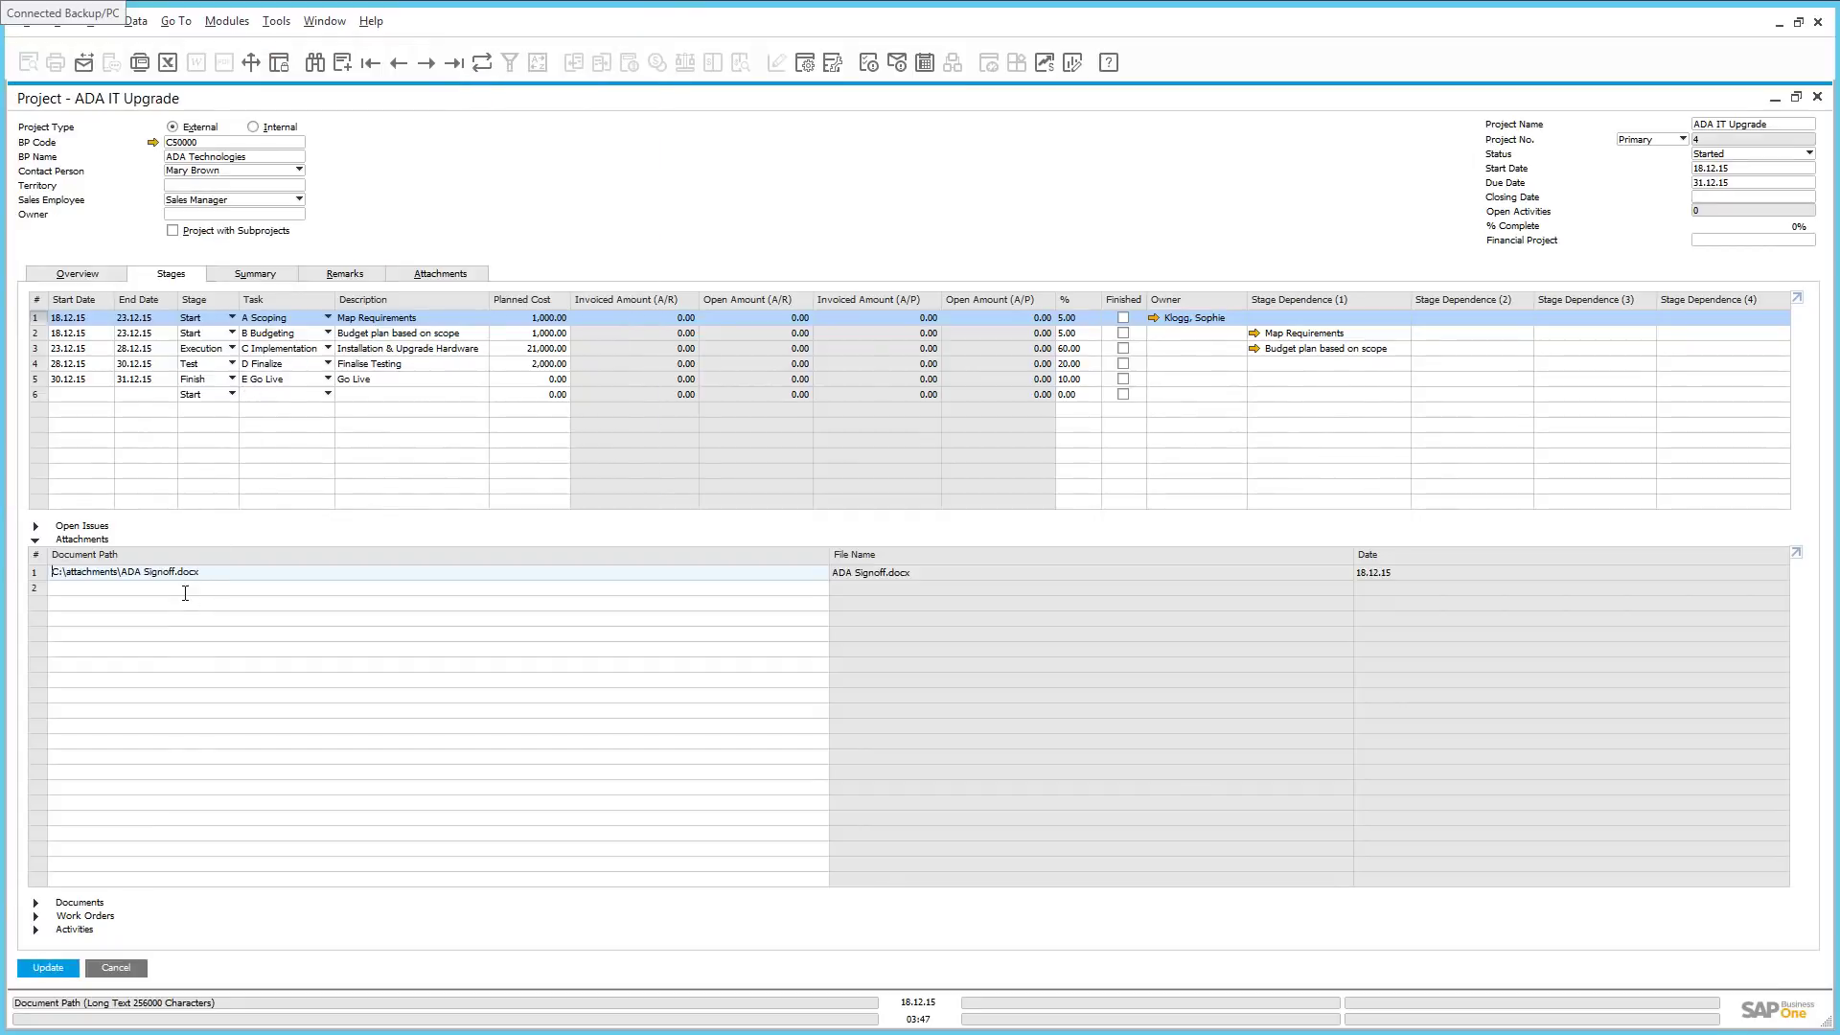
# Attach ADA Detailed Building Plans.docx as a second attachment and save the project
pyautogui.doubleClick(182, 588)
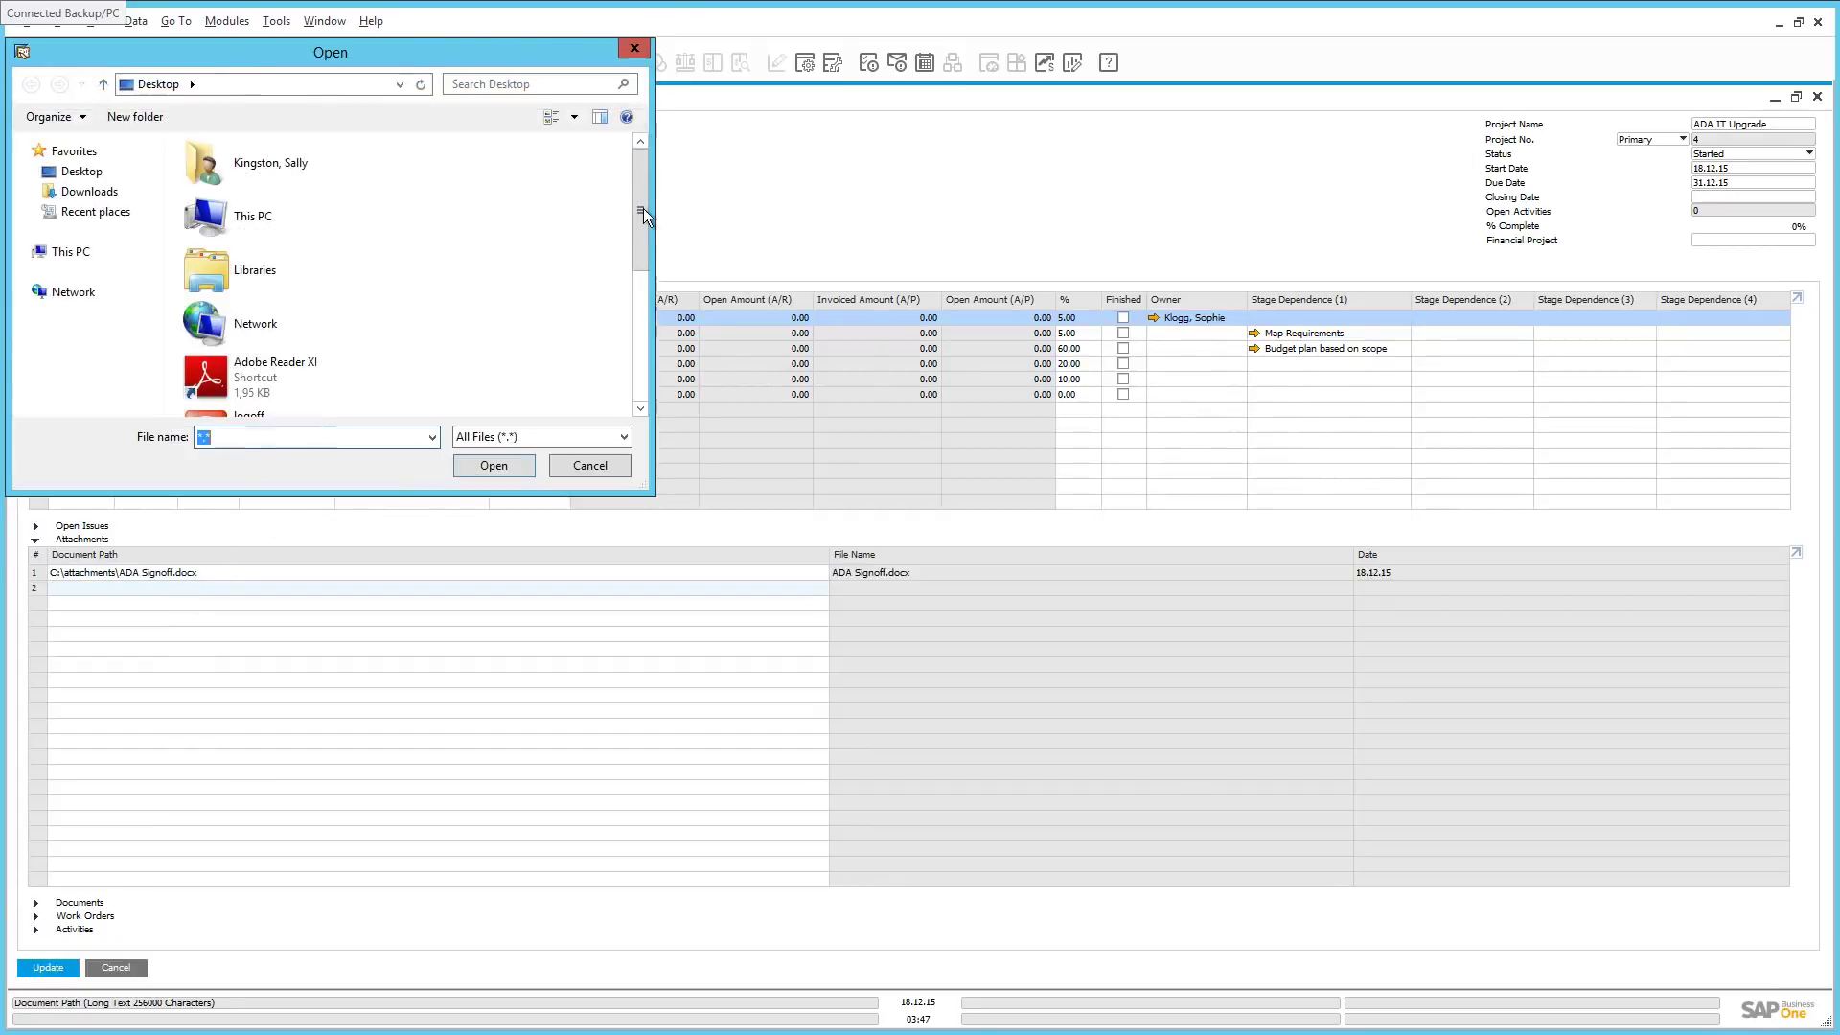
pyautogui.click(640, 395)
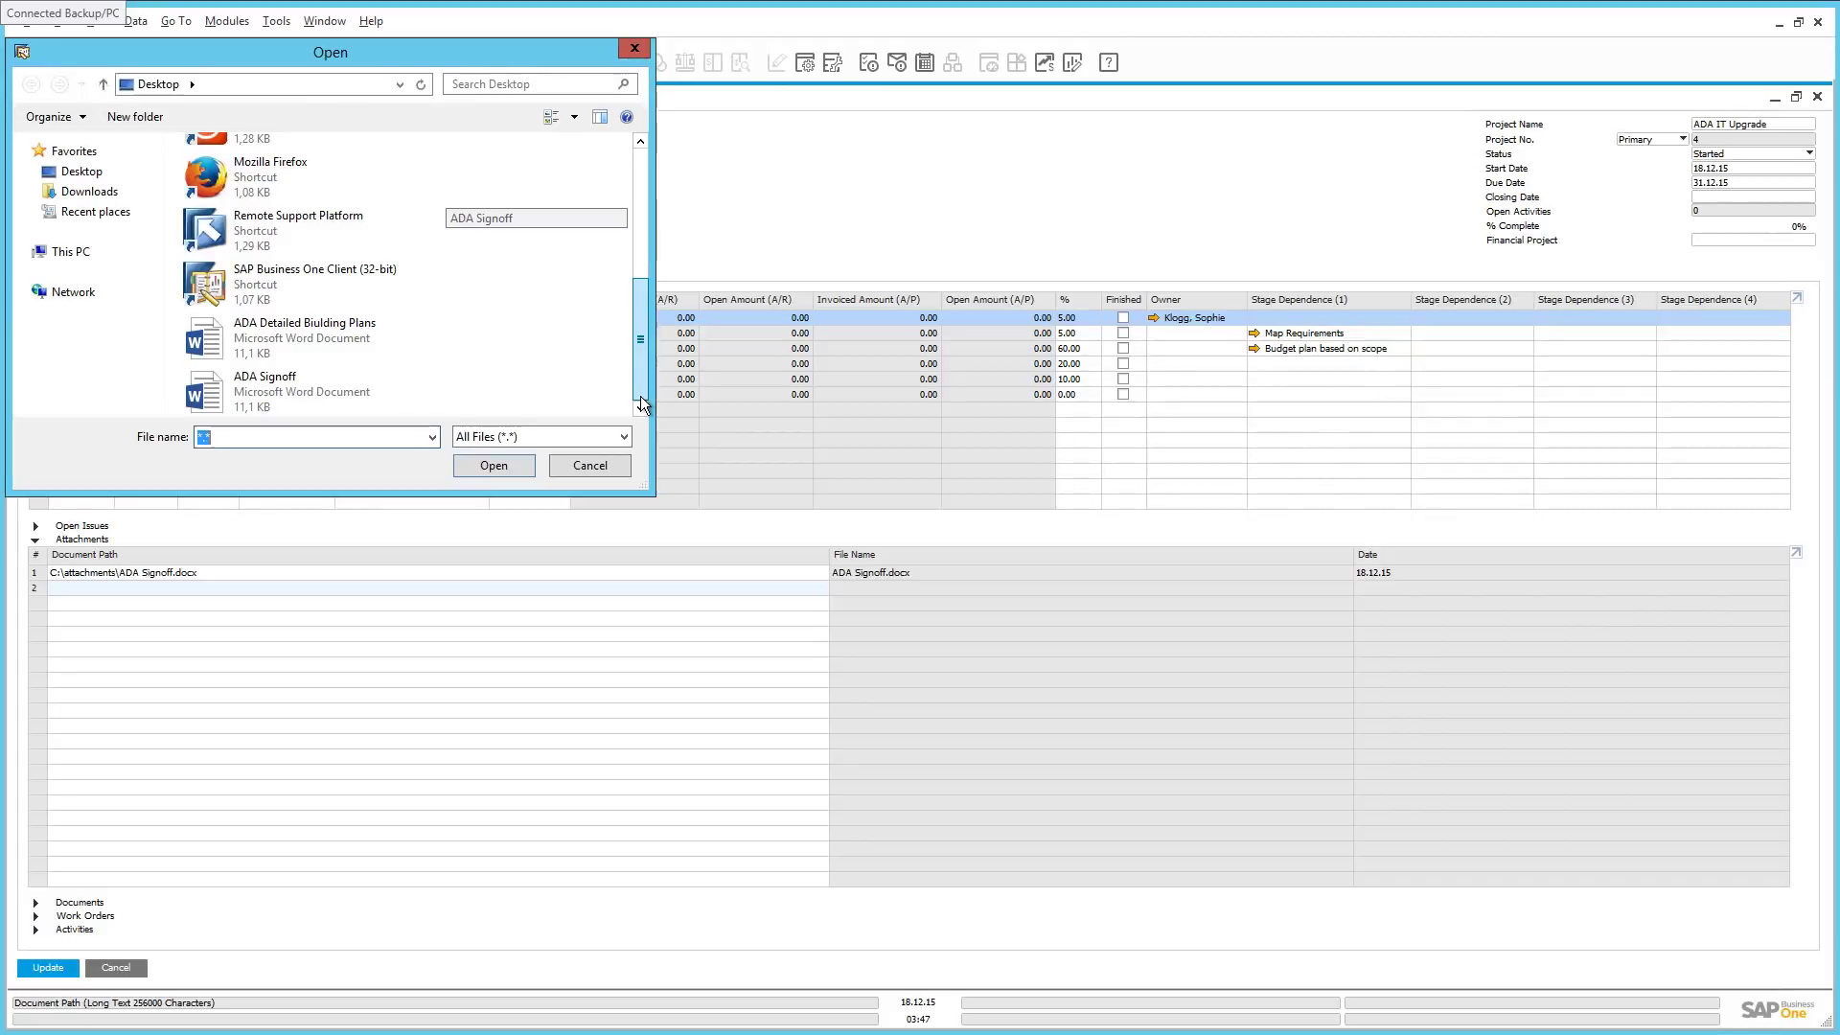
pyautogui.doubleClick(307, 331)
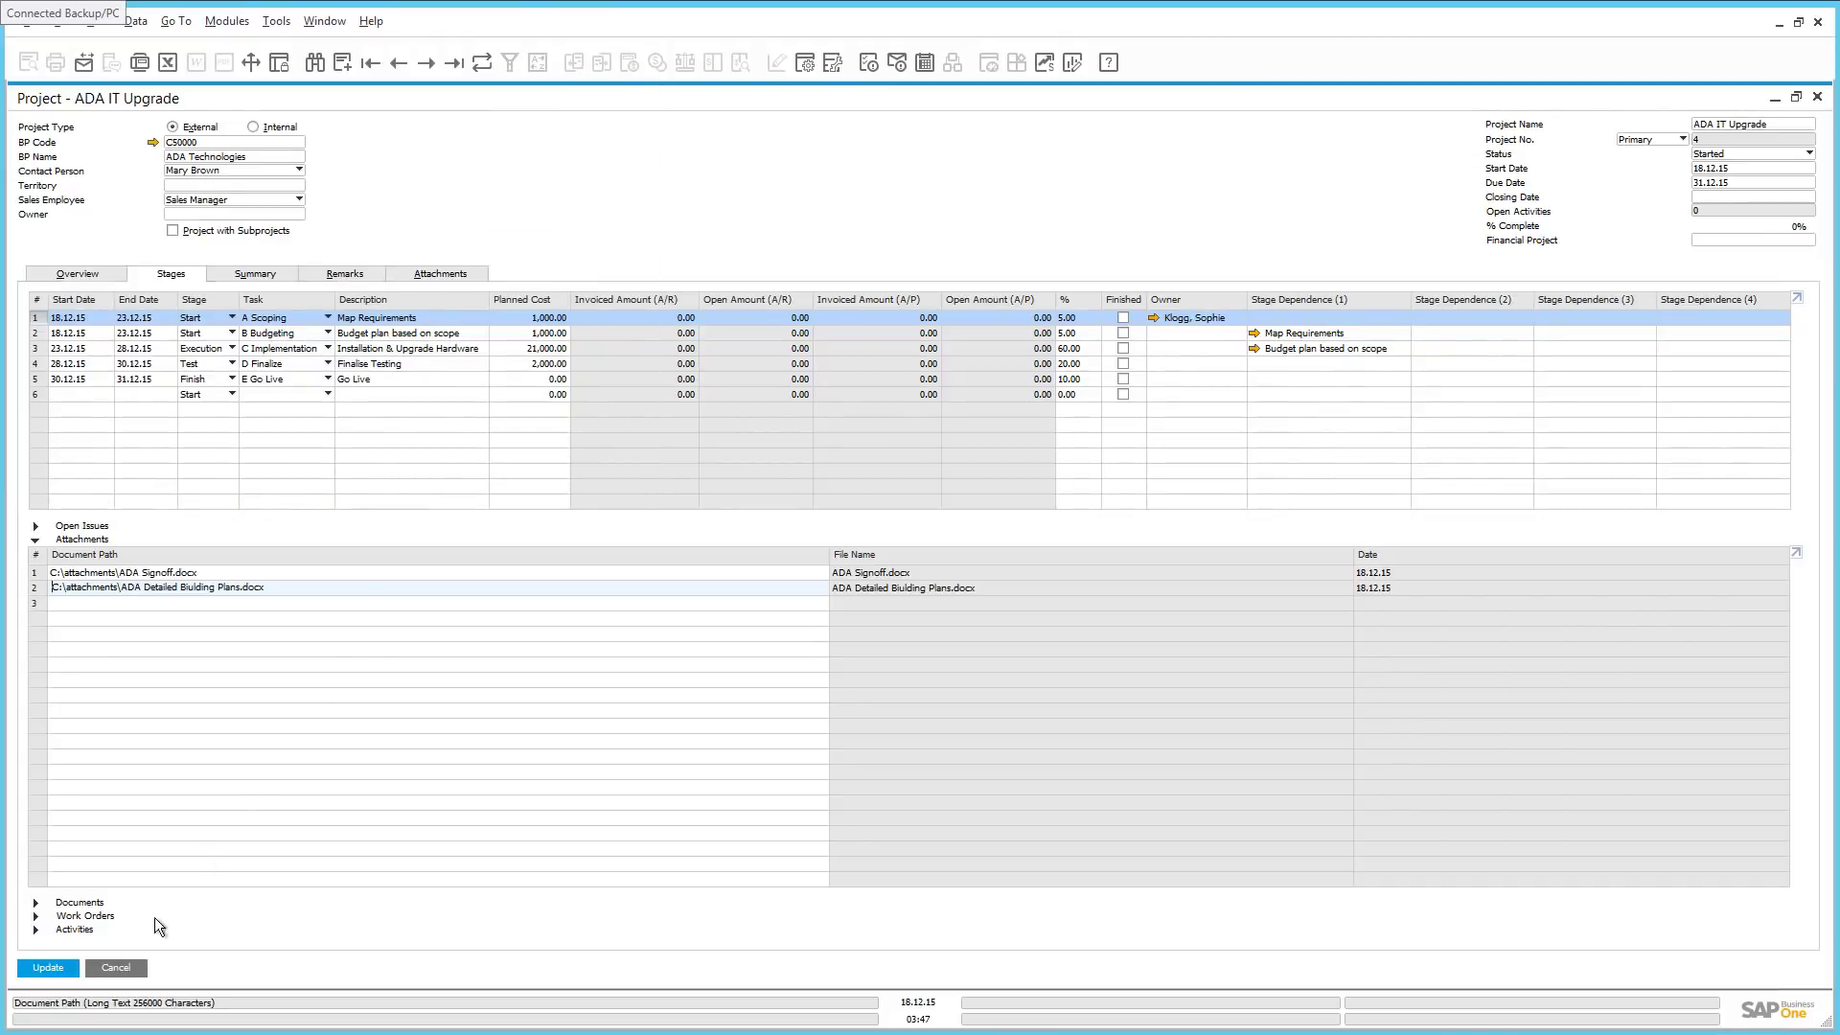
pyautogui.click(42, 966)
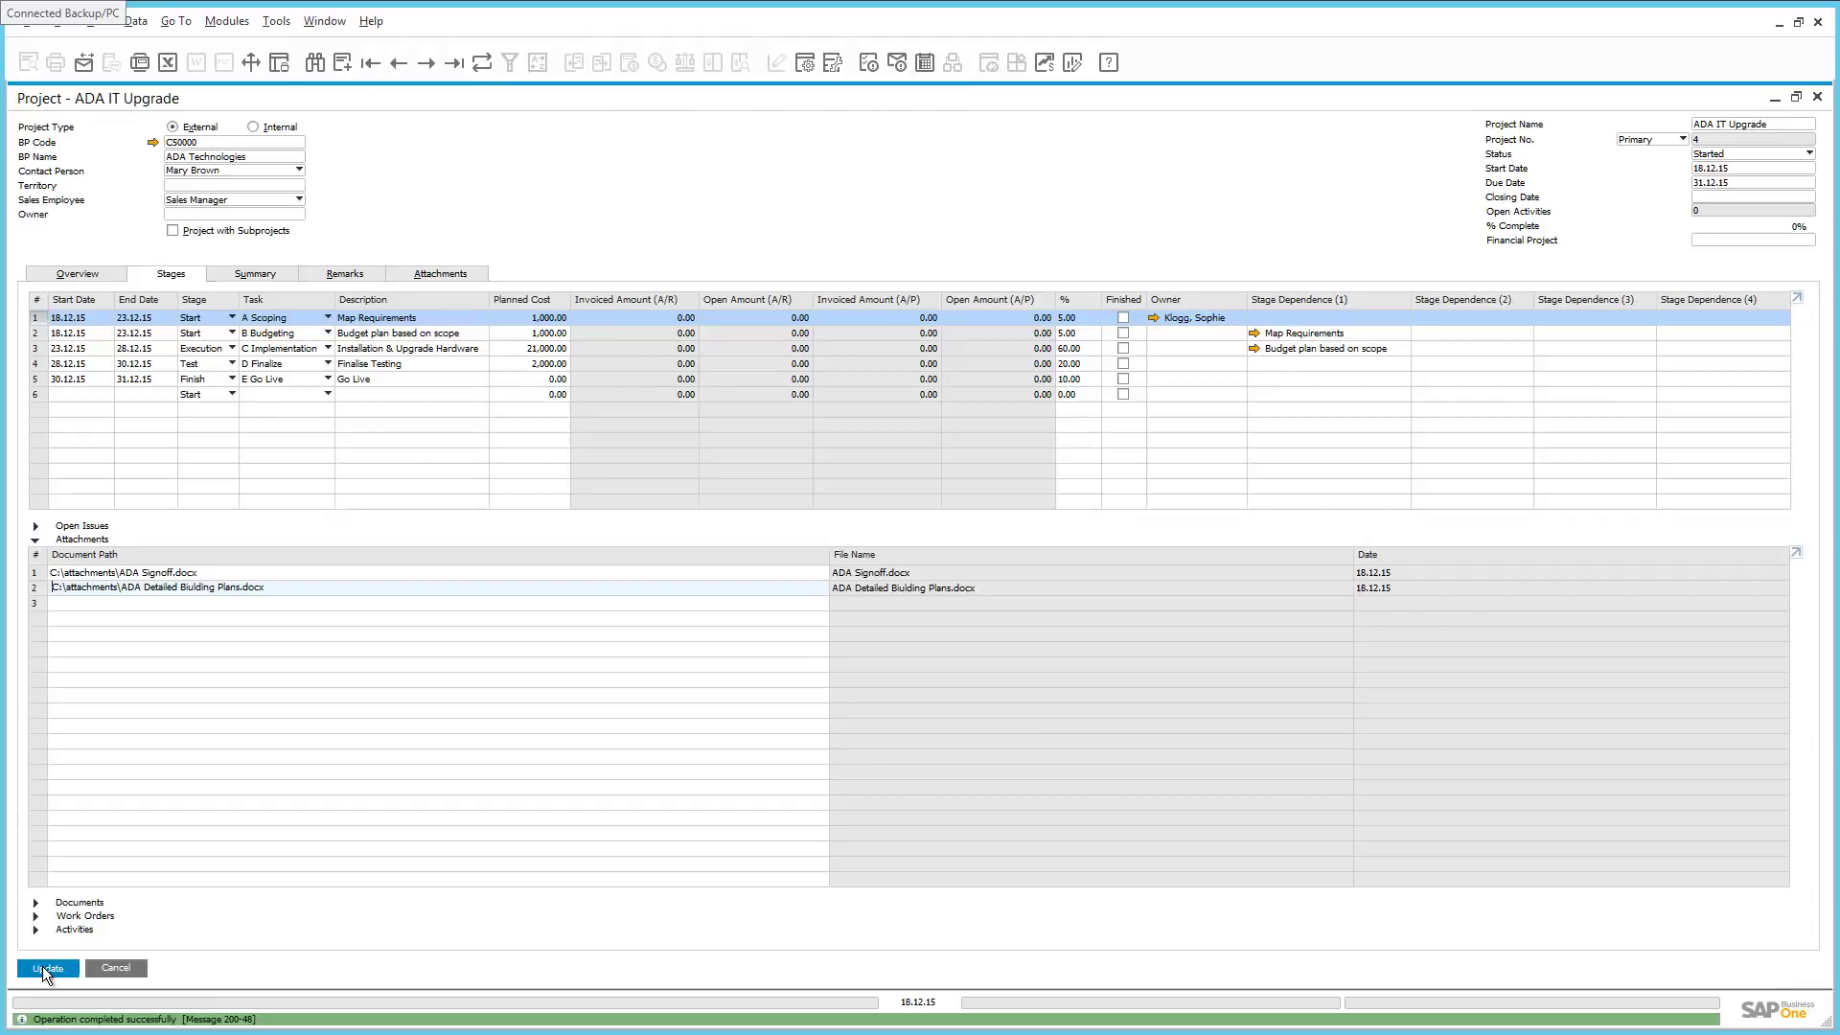
# Mark the Scoping and Building Plans open issues as Closed and update the project
pyautogui.click(37, 525)
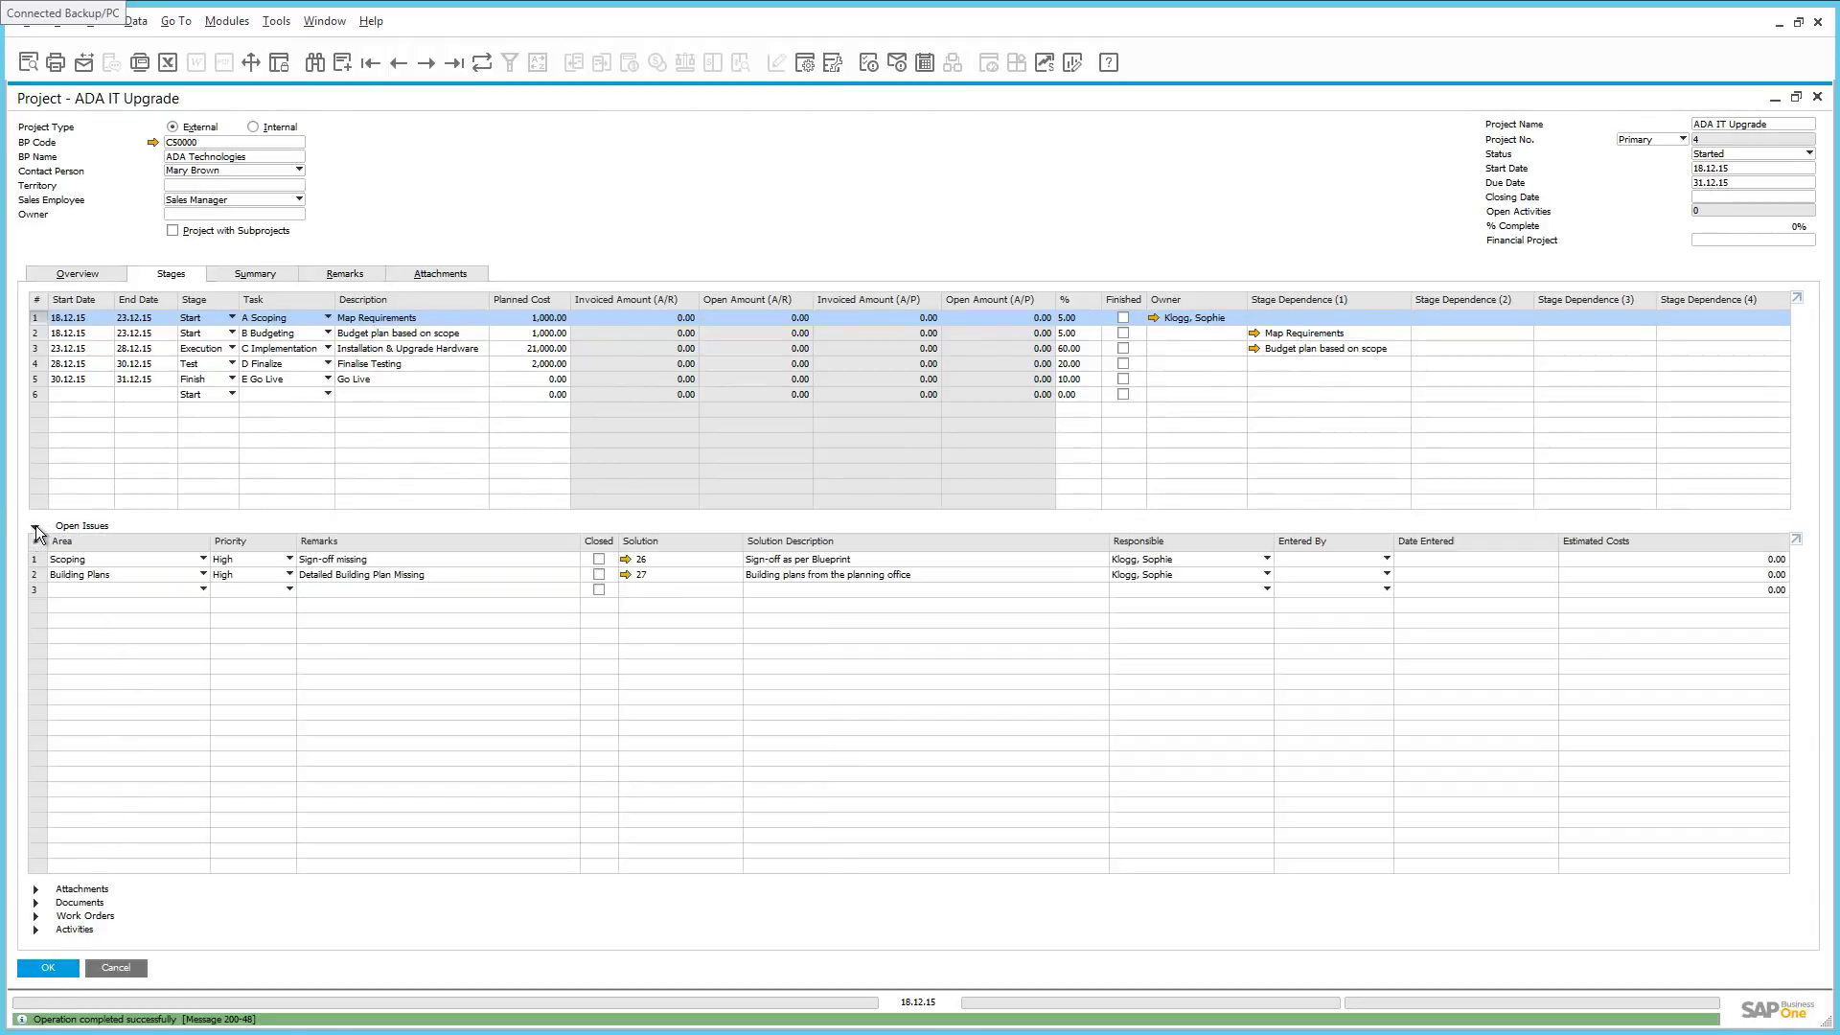
pyautogui.click(599, 560)
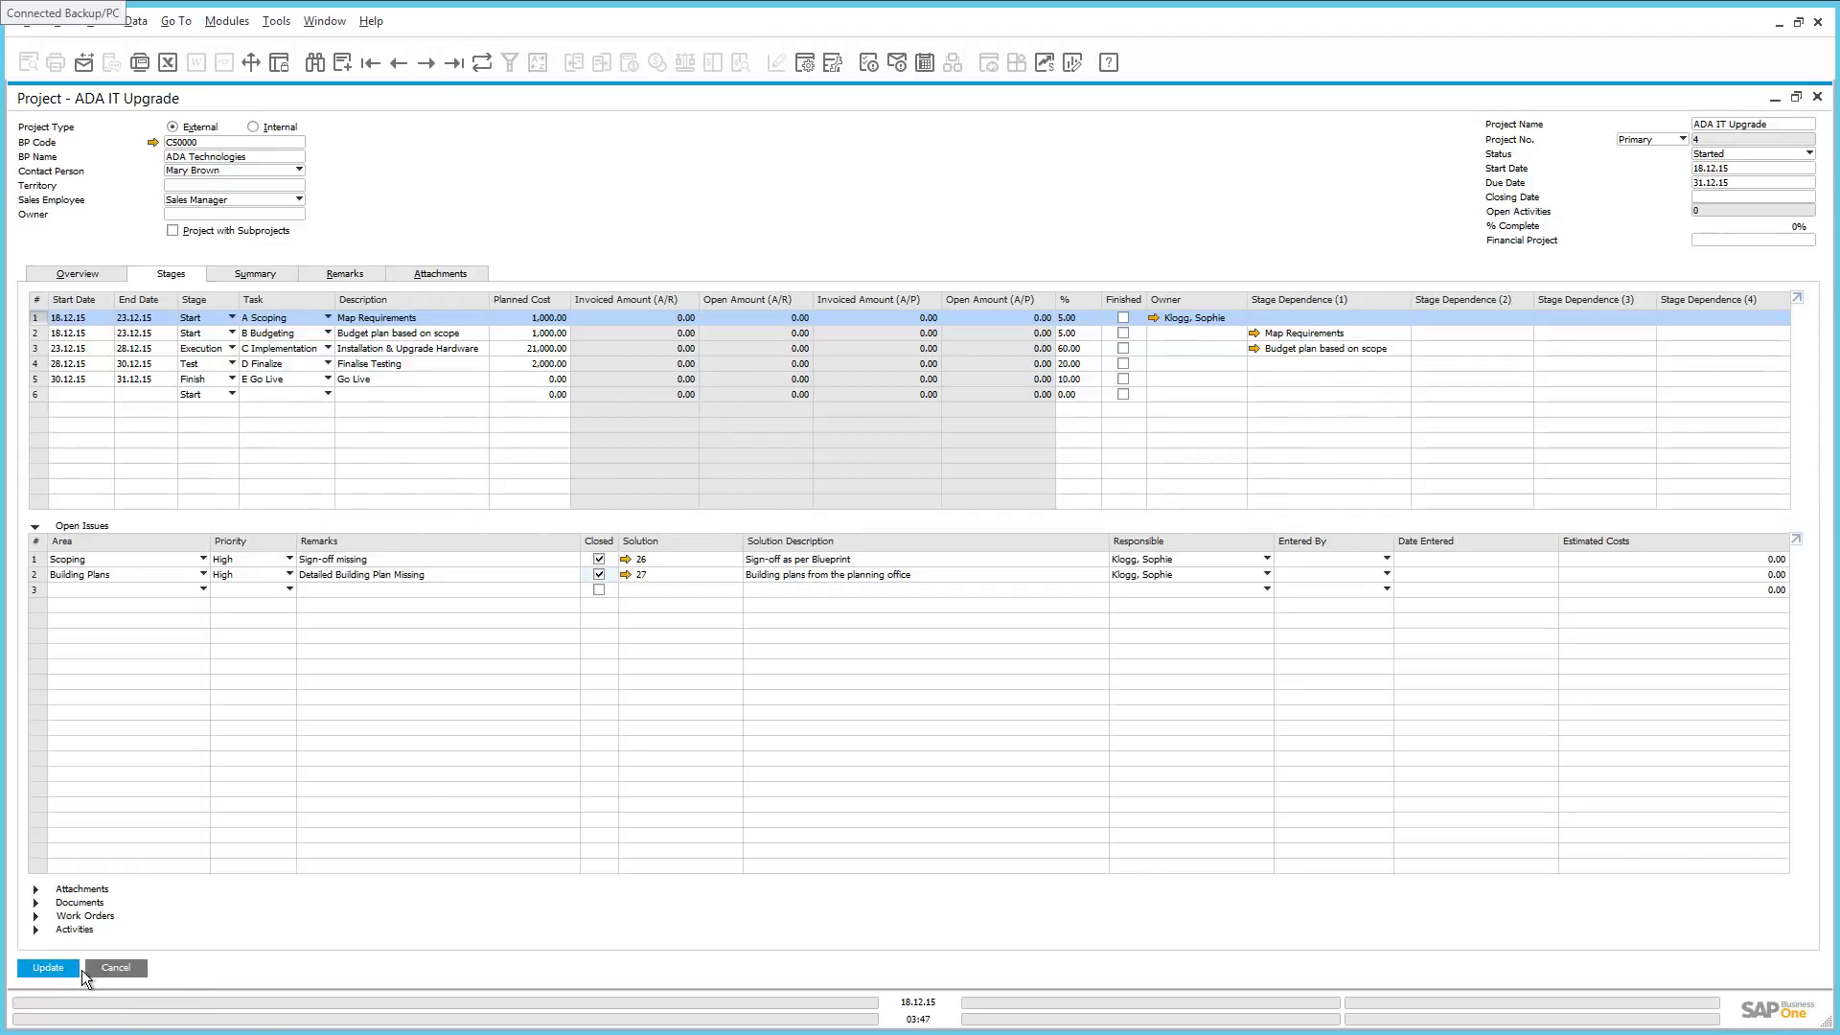
pyautogui.click(48, 967)
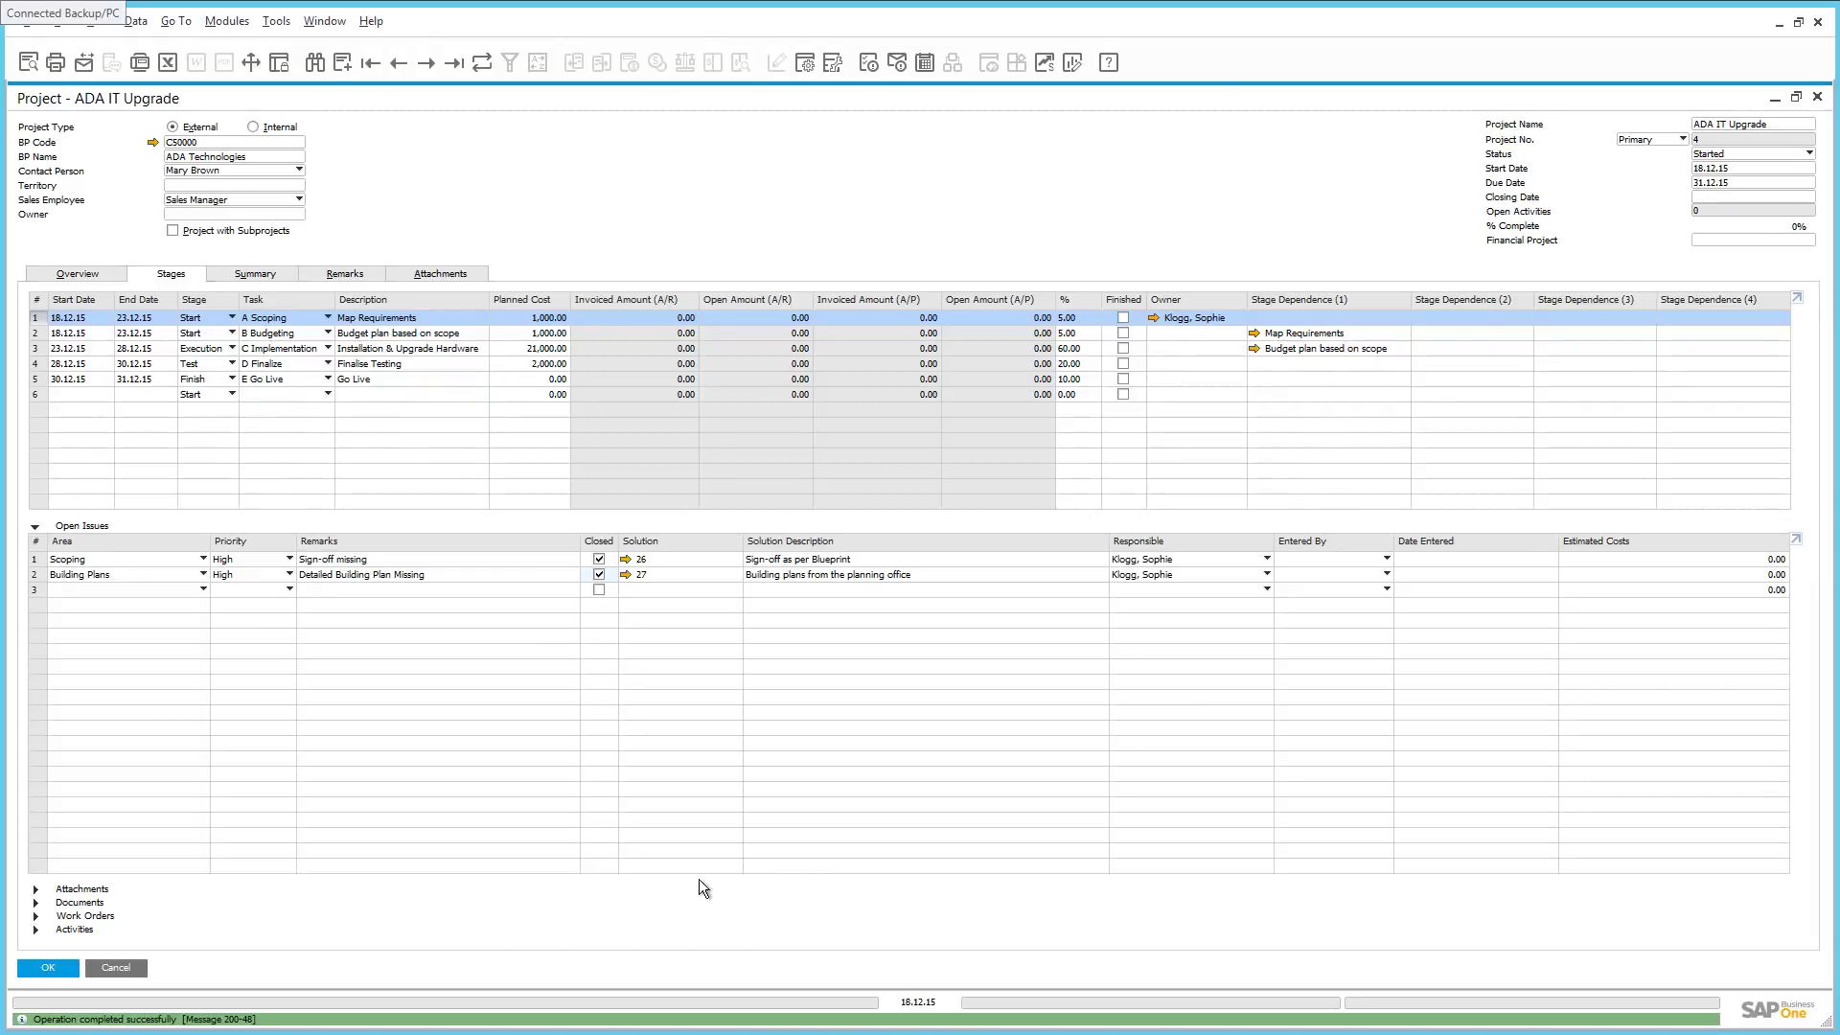
# Mark stage rows 1 and 2, Scoping and Budgeting, Finished, saving after each
pyautogui.click(1122, 318)
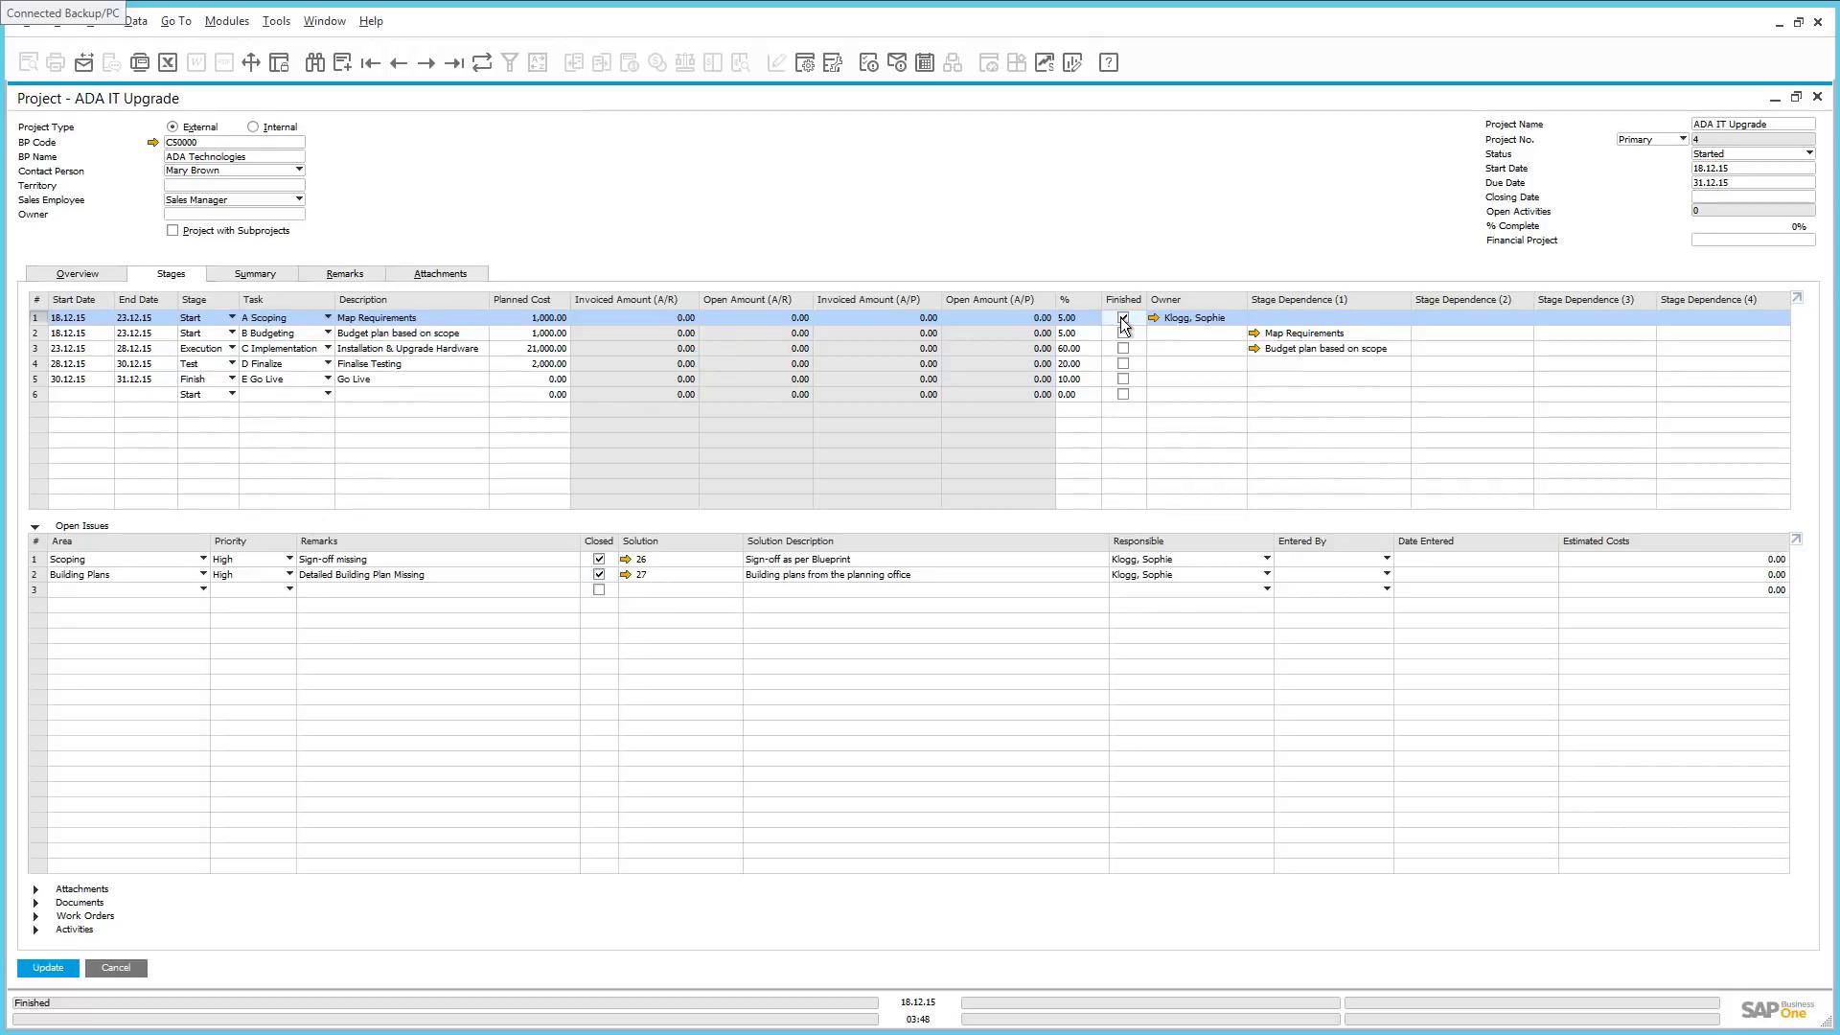
pyautogui.click(47, 968)
pyautogui.click(1124, 333)
pyautogui.click(46, 968)
# Select stage row 3, Installation & Upgrade Hardware, to view its open issues
pyautogui.click(33, 350)
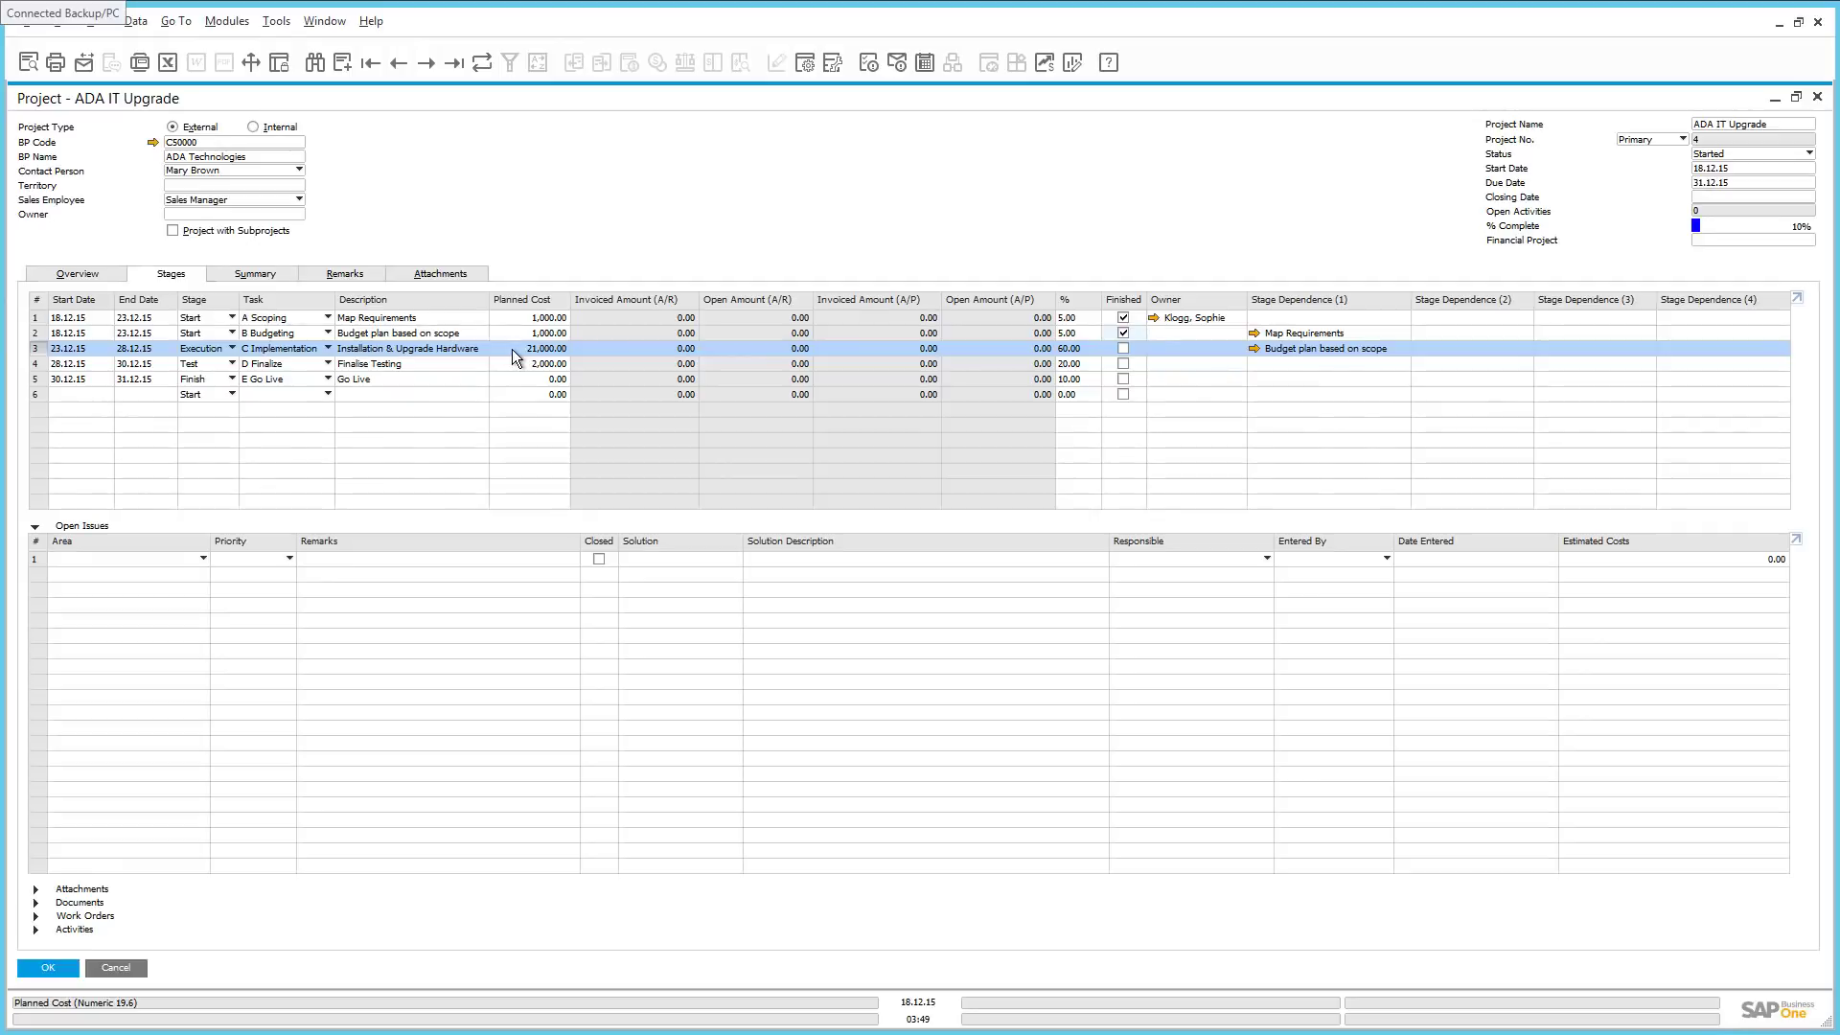
# Assign an employee as owner of the Installation & Upgrade Hardware stage and save
pyautogui.click(1181, 348)
pyautogui.click(1239, 349)
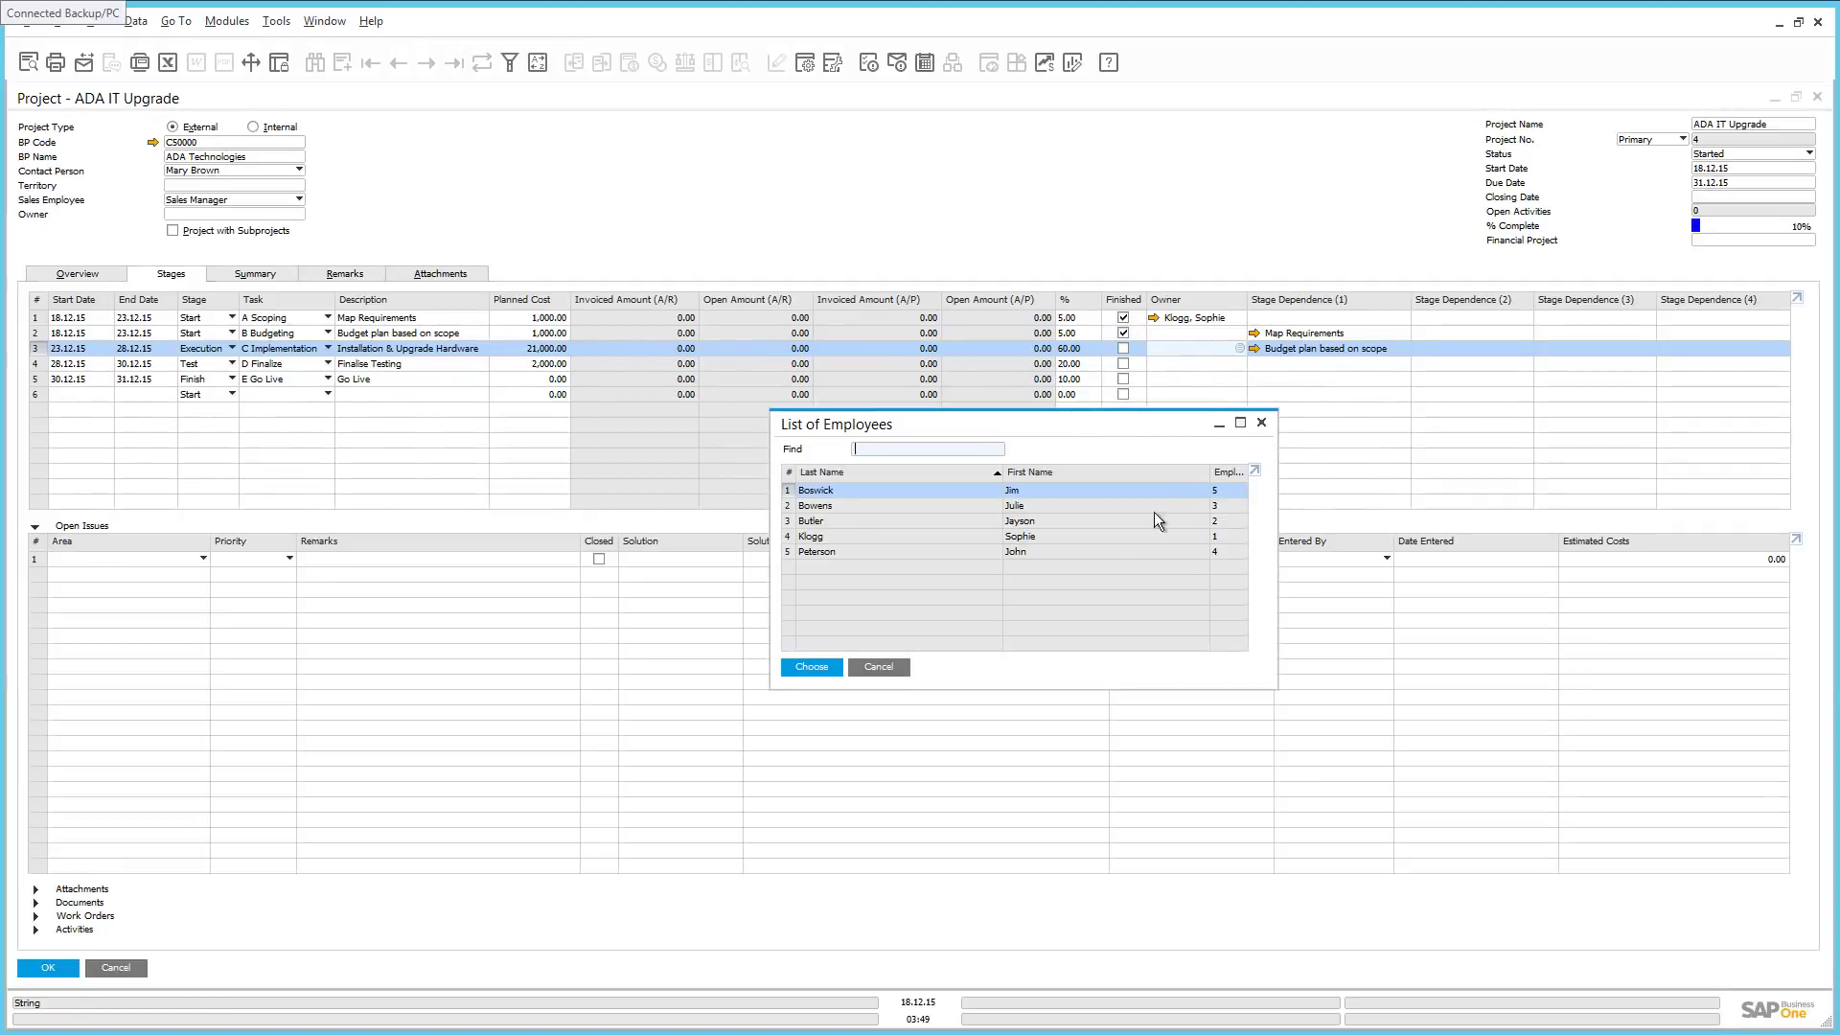
pyautogui.doubleClick(828, 504)
pyautogui.click(67, 969)
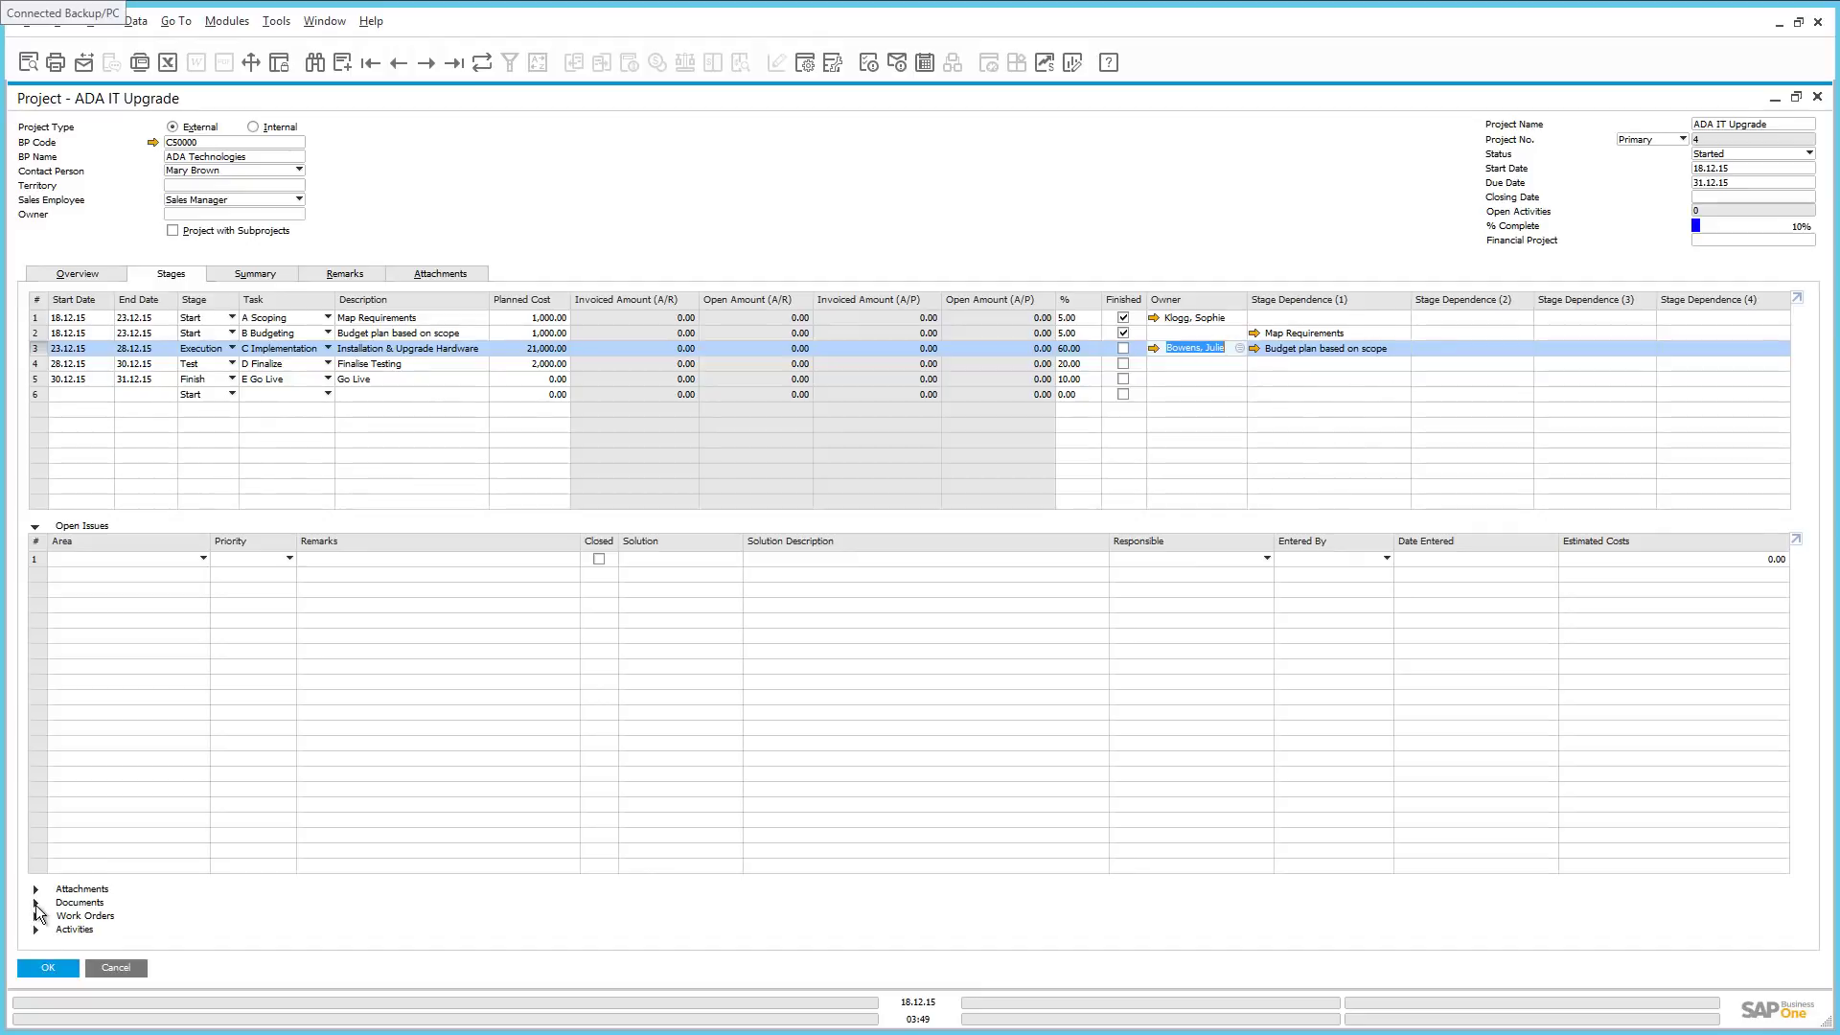
# Link delivery 379 (Timesheet 24) in the stage's Documents list and open it for review
pyautogui.click(36, 905)
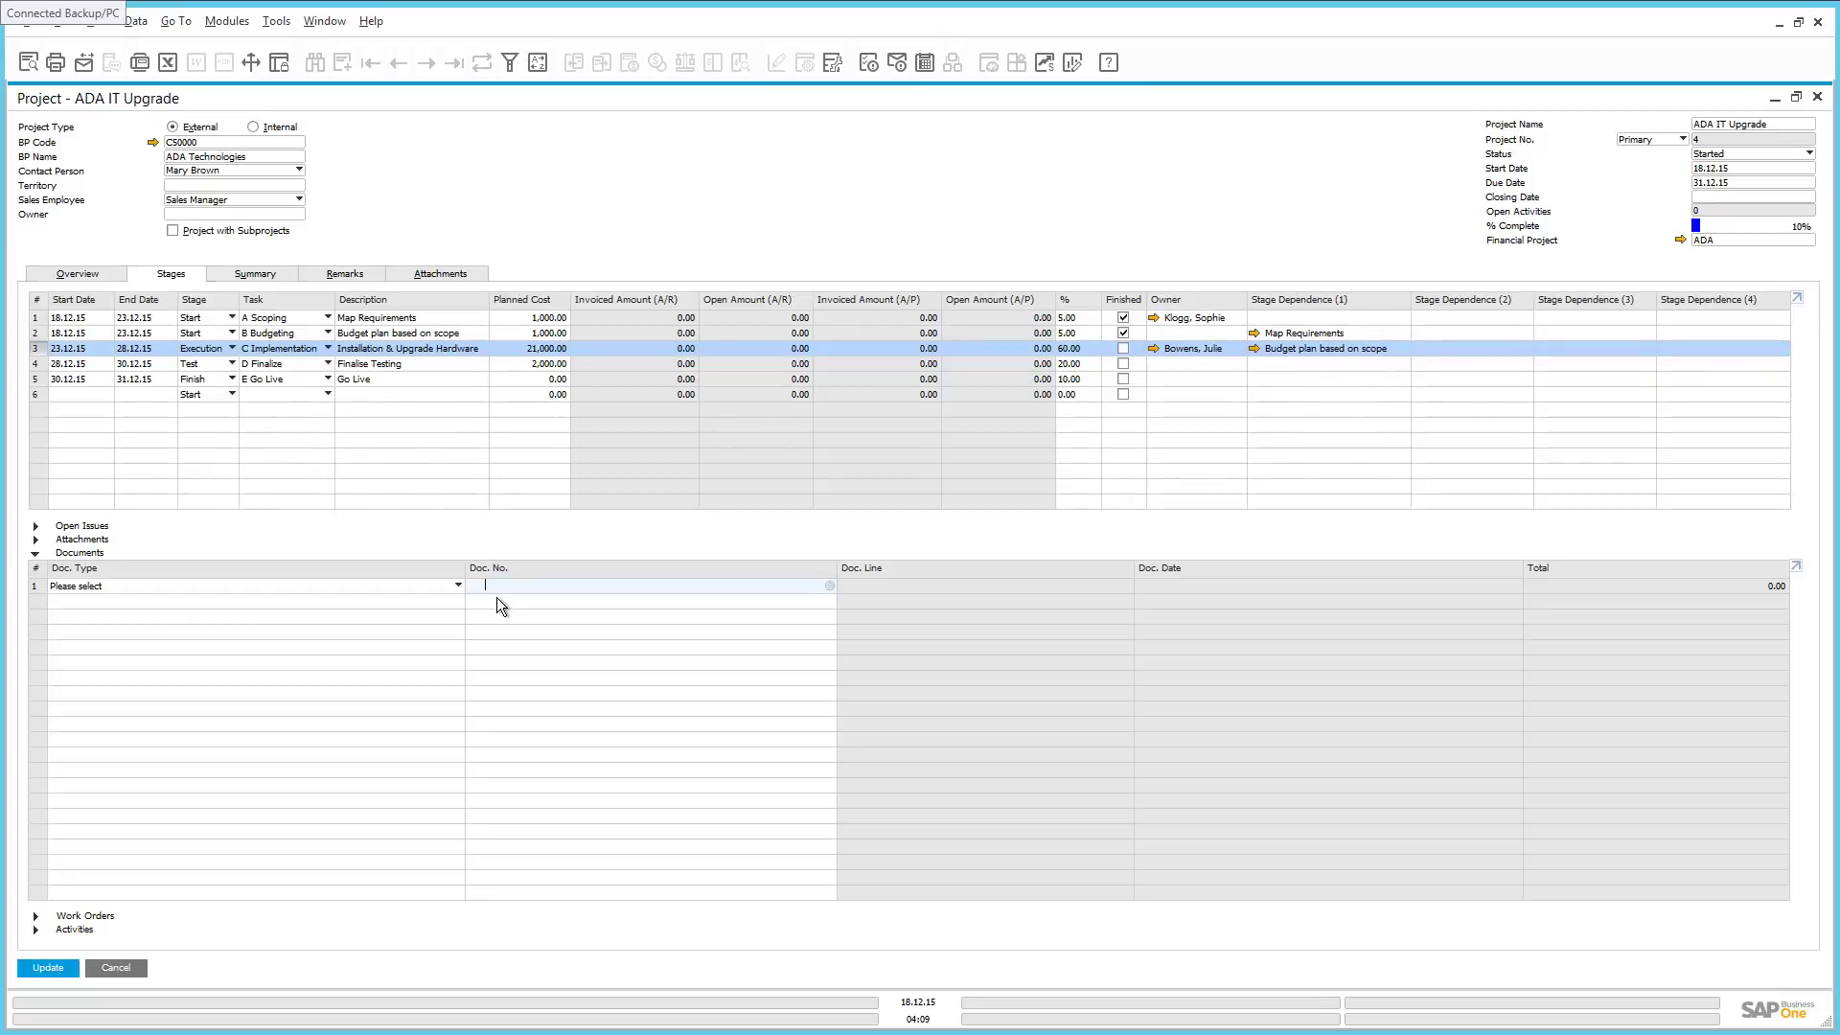
pyautogui.click(221, 585)
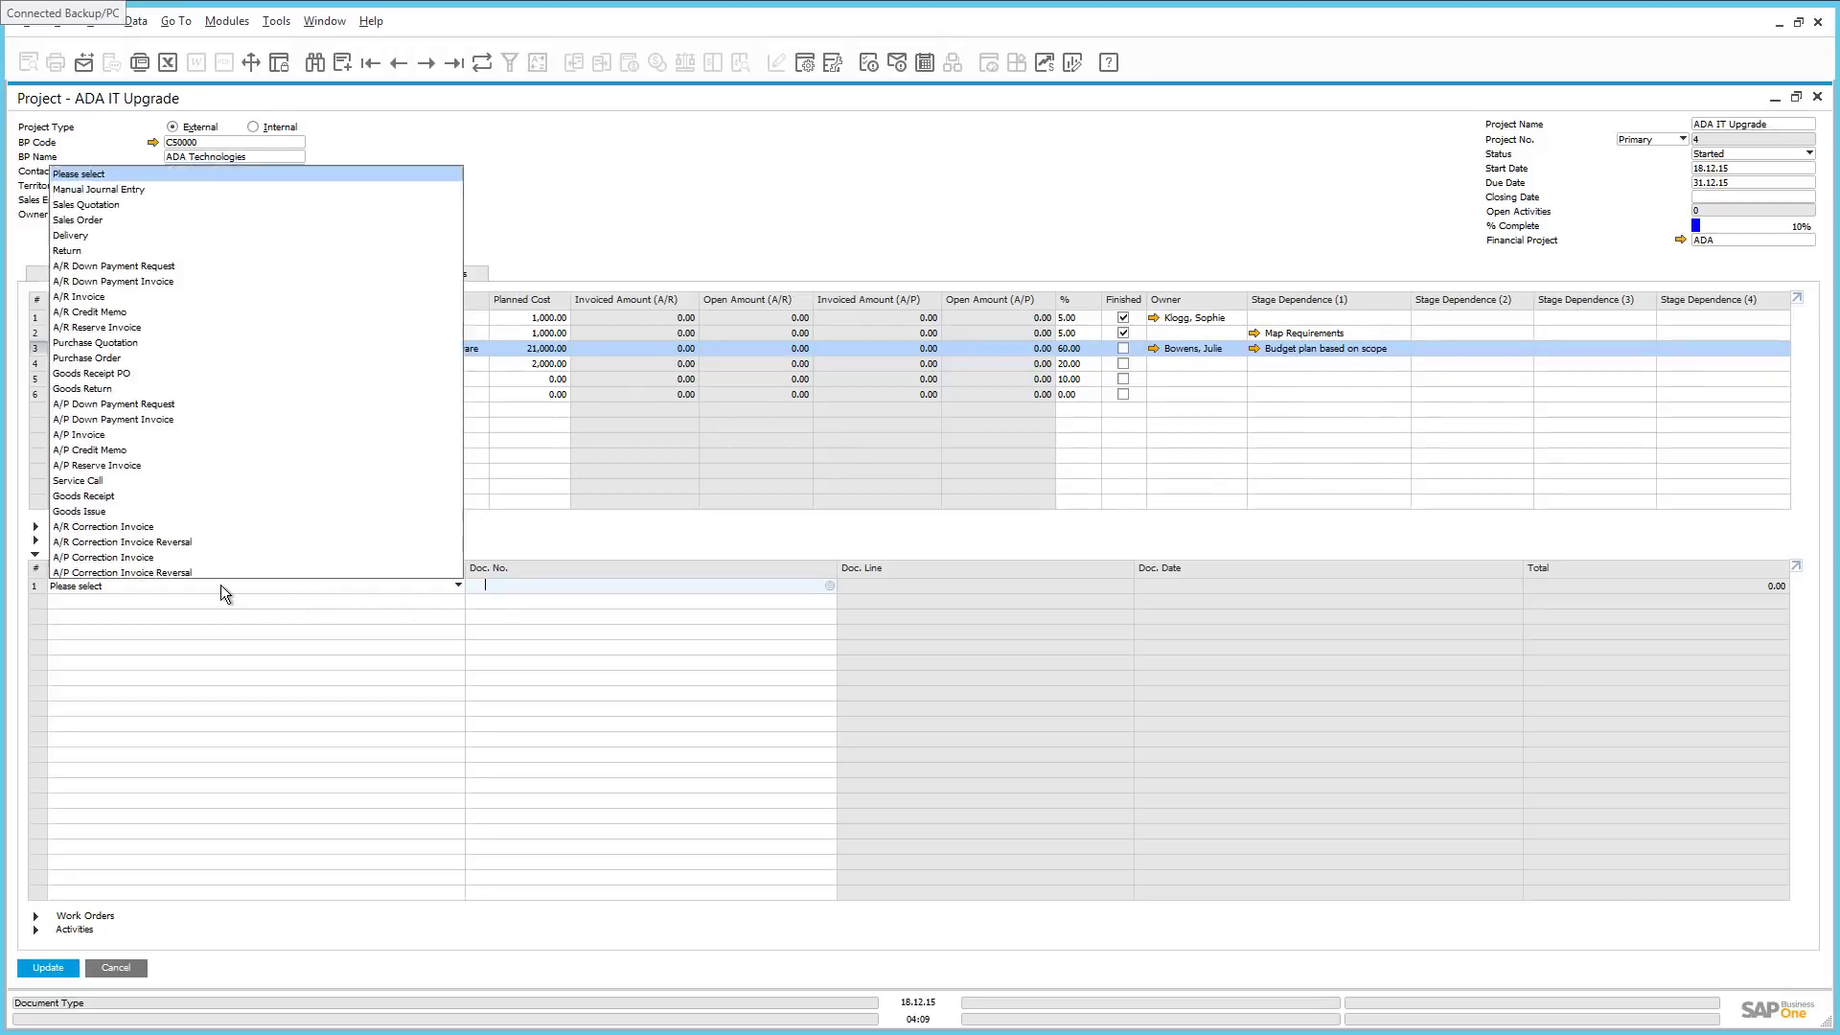
pyautogui.click(70, 235)
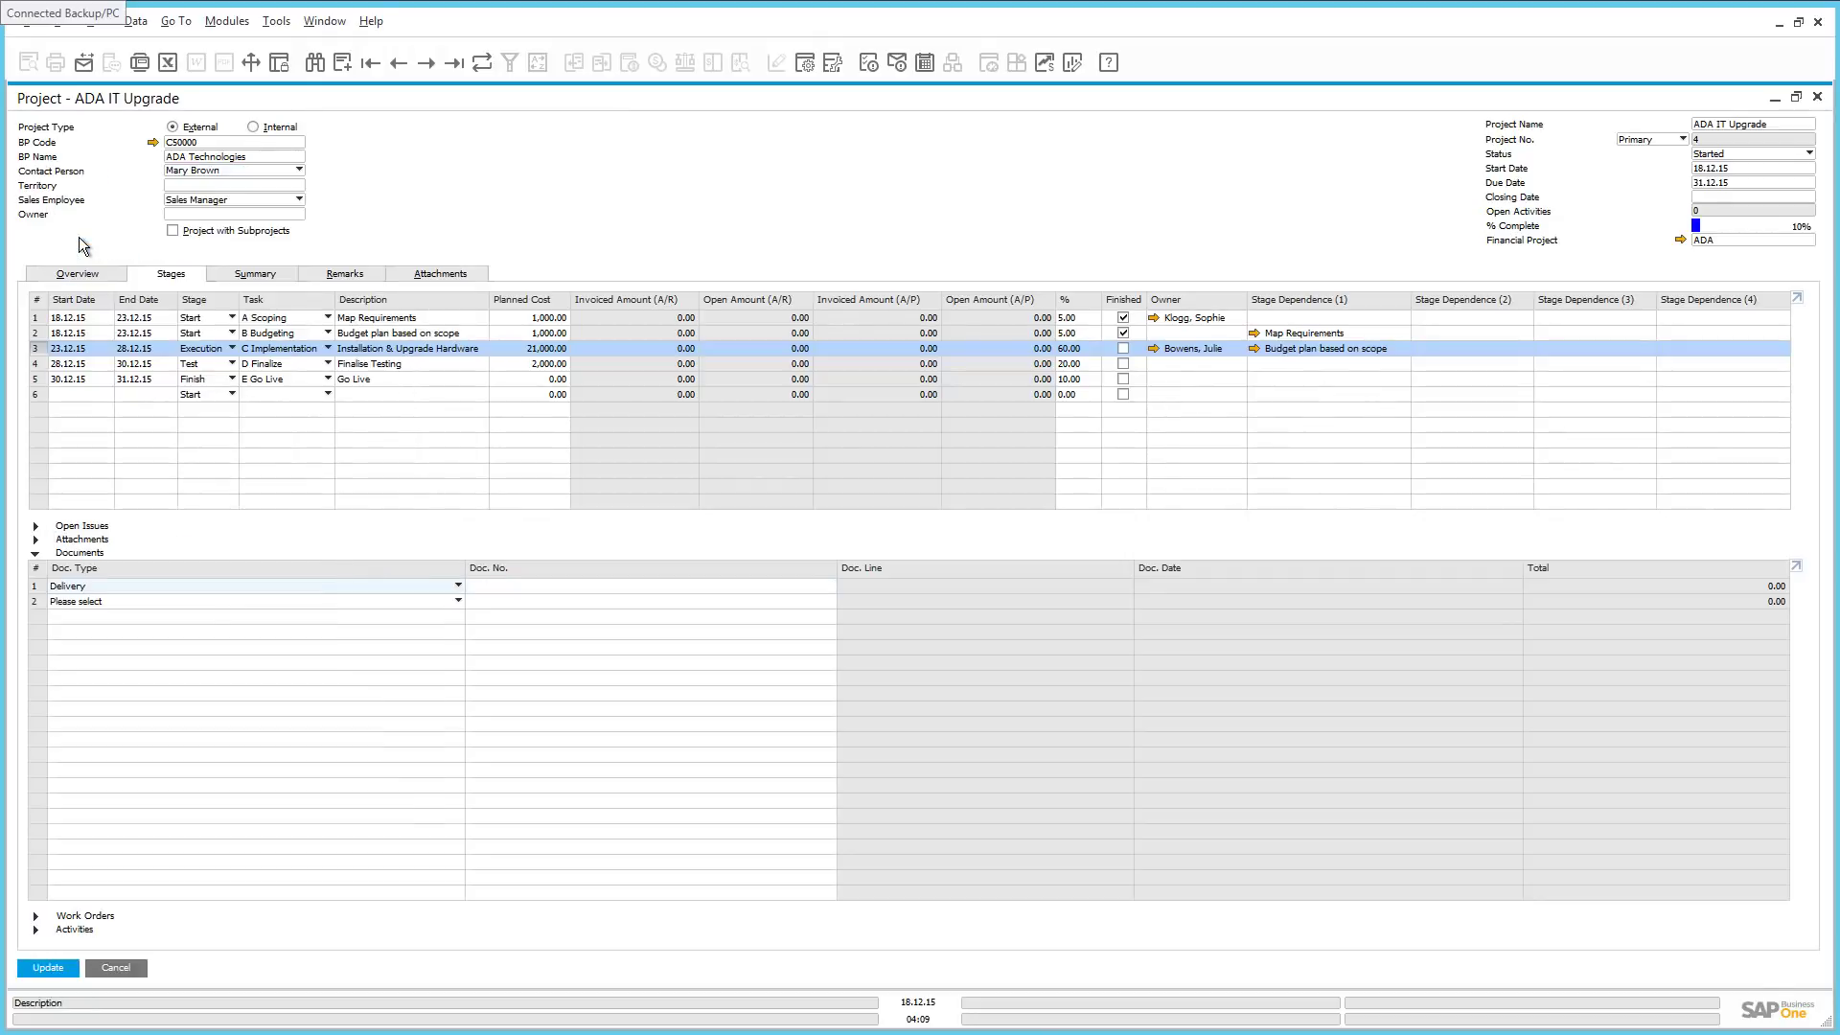
pyautogui.click(500, 585)
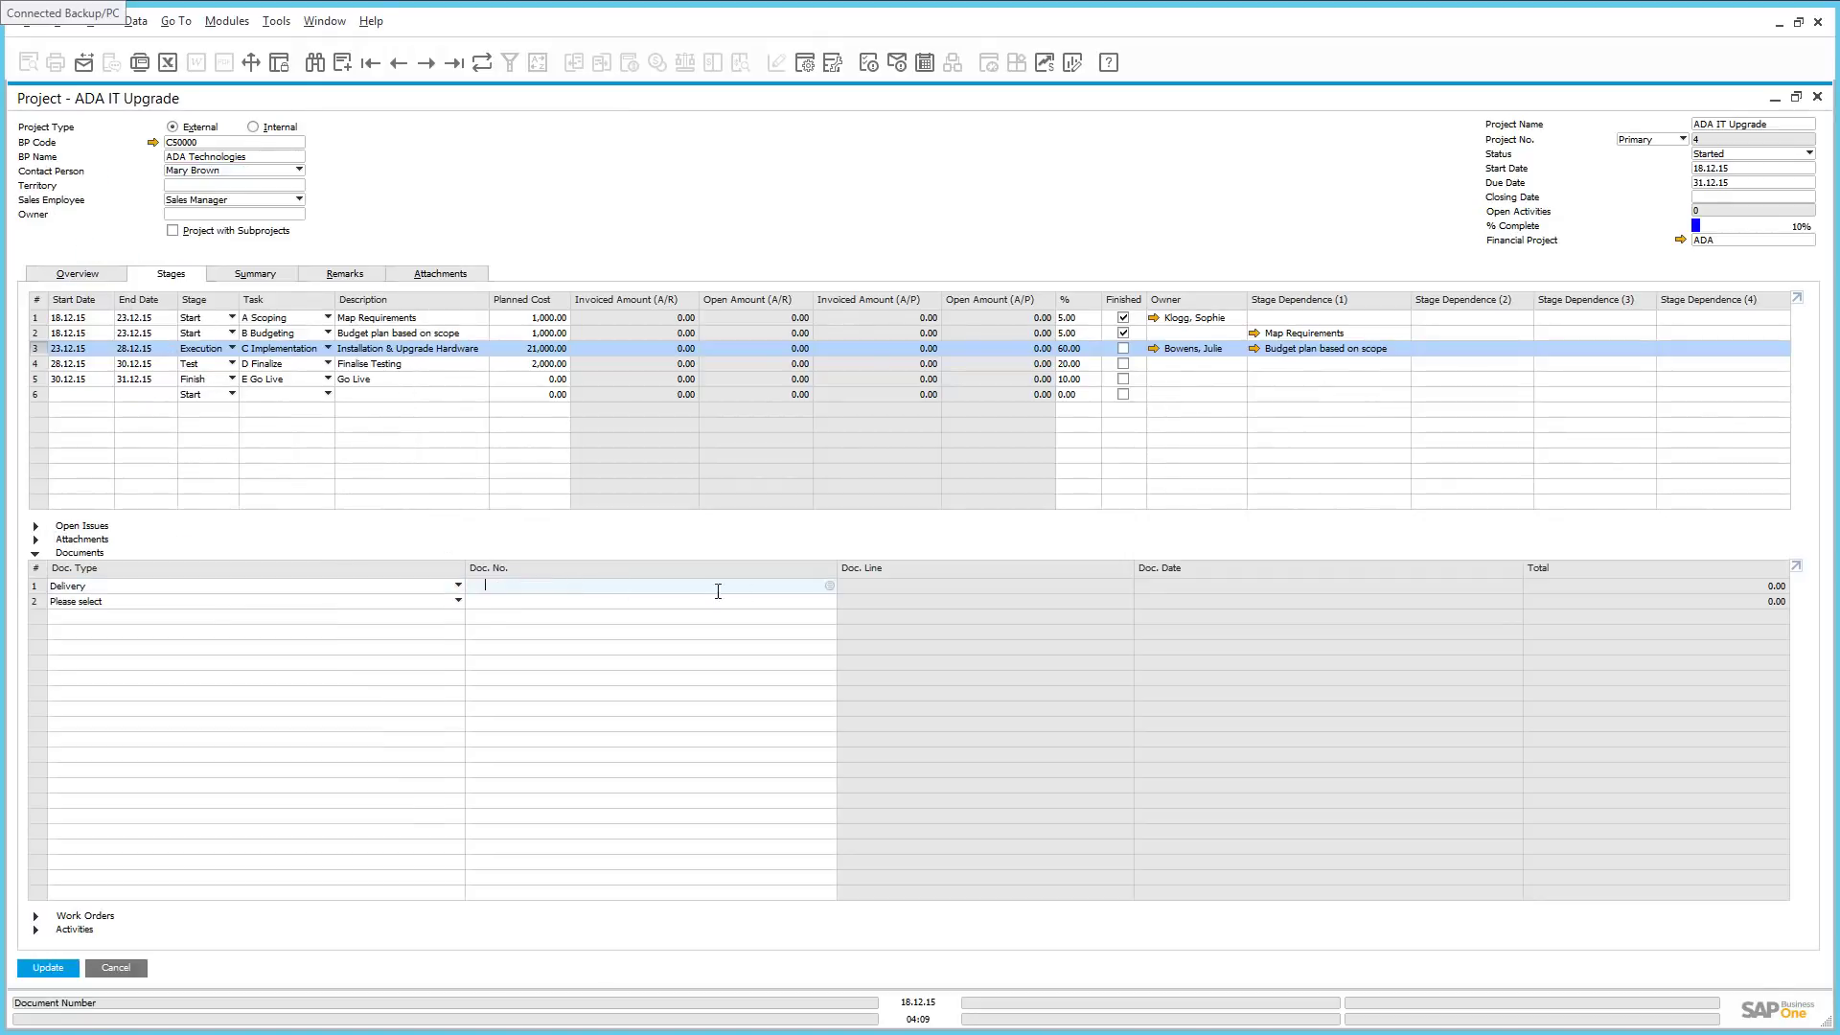
pyautogui.click(830, 585)
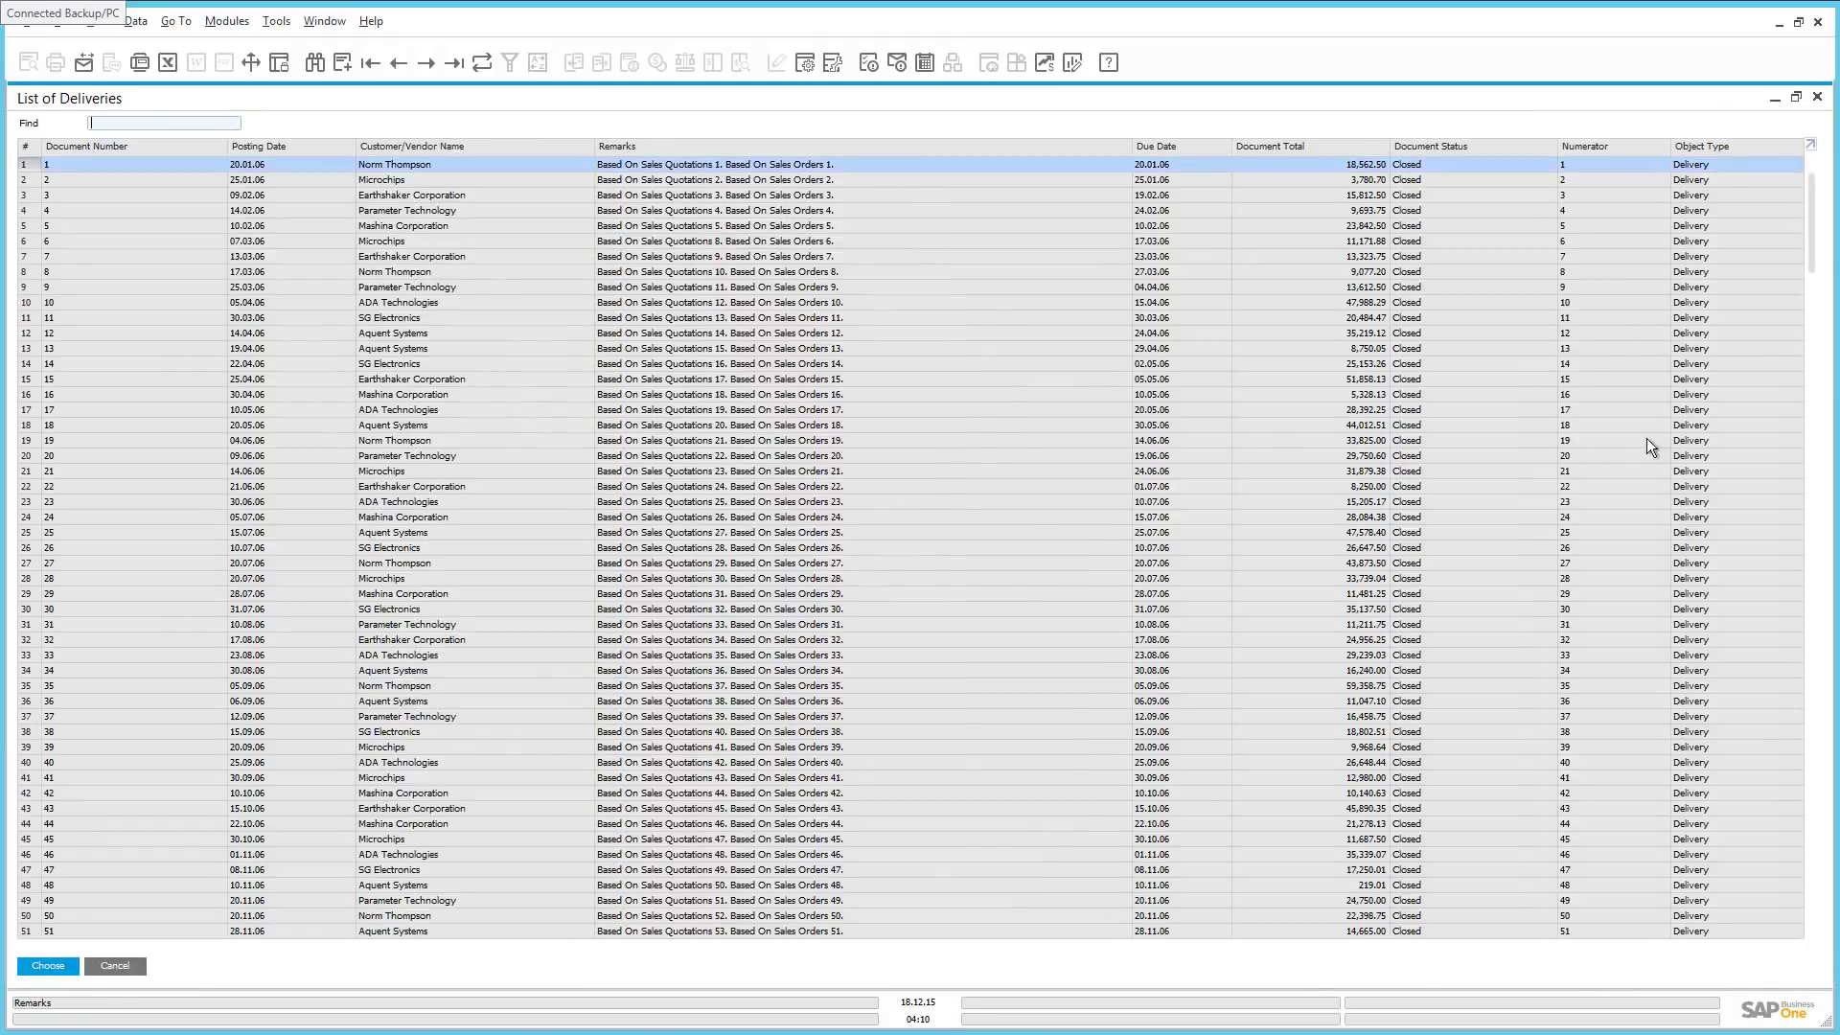
pyautogui.click(1810, 848)
pyautogui.click(1810, 848)
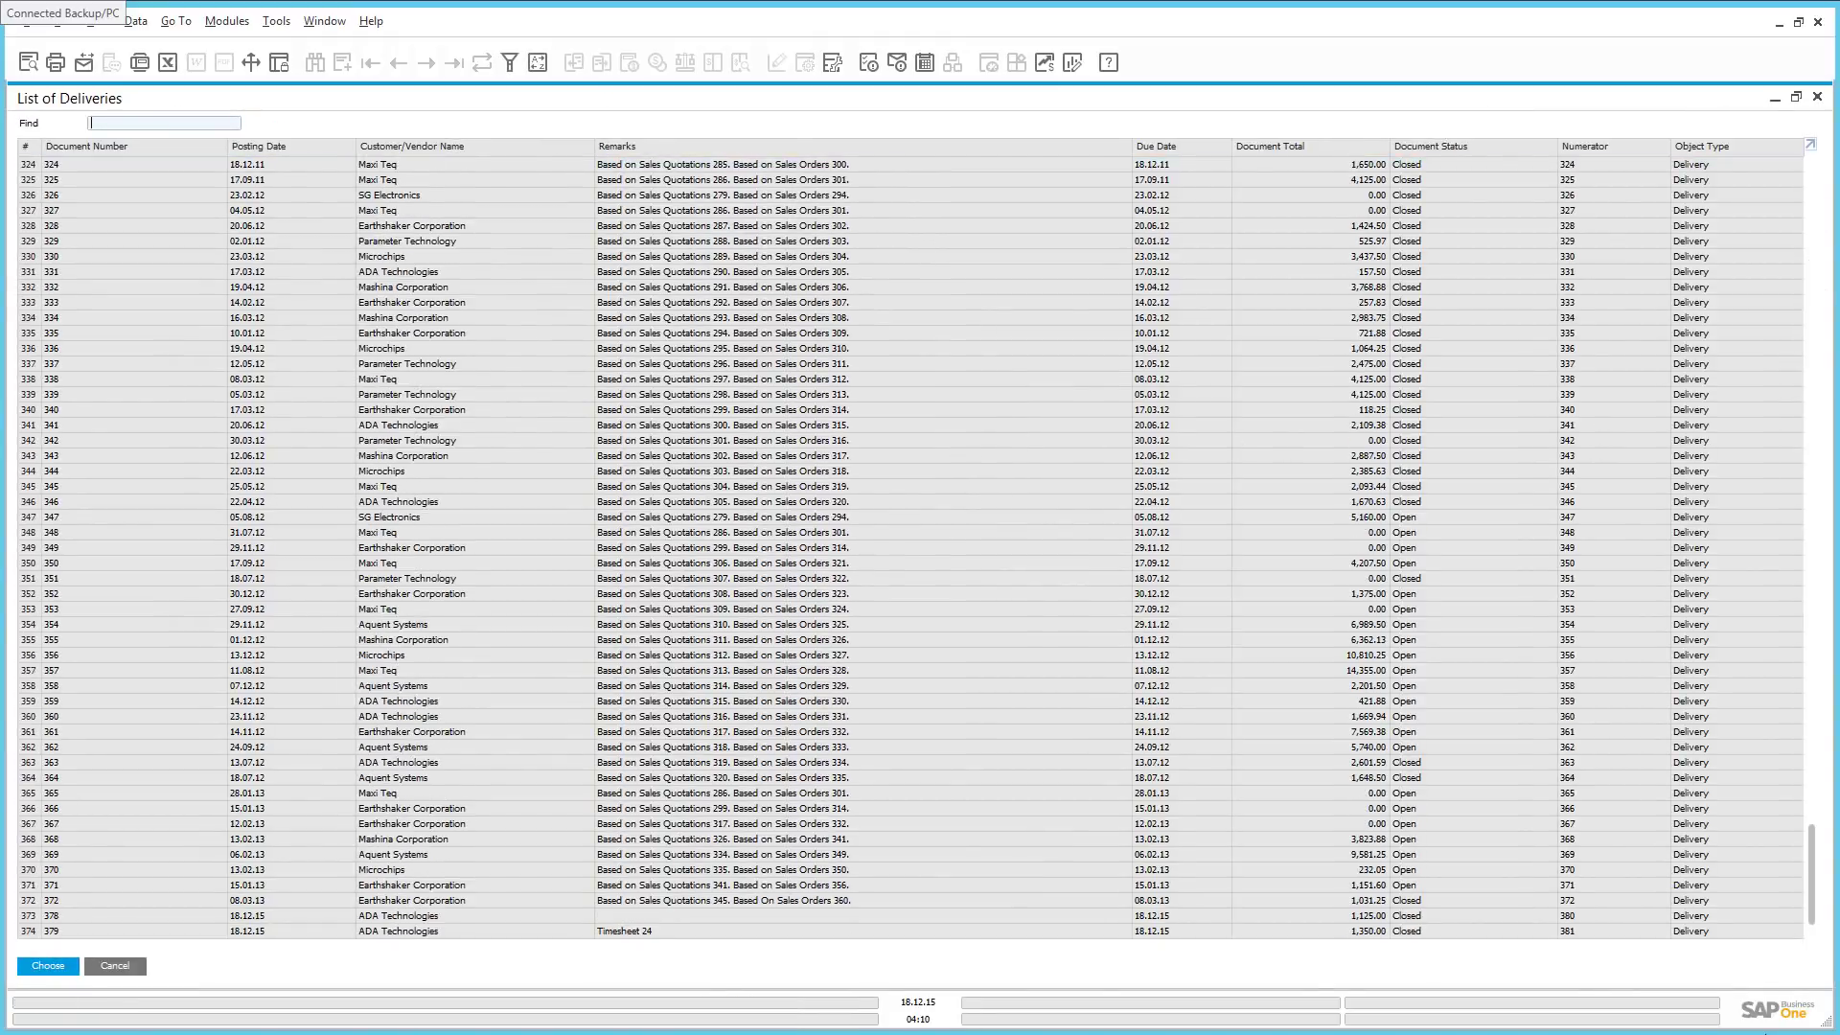
pyautogui.doubleClick(658, 934)
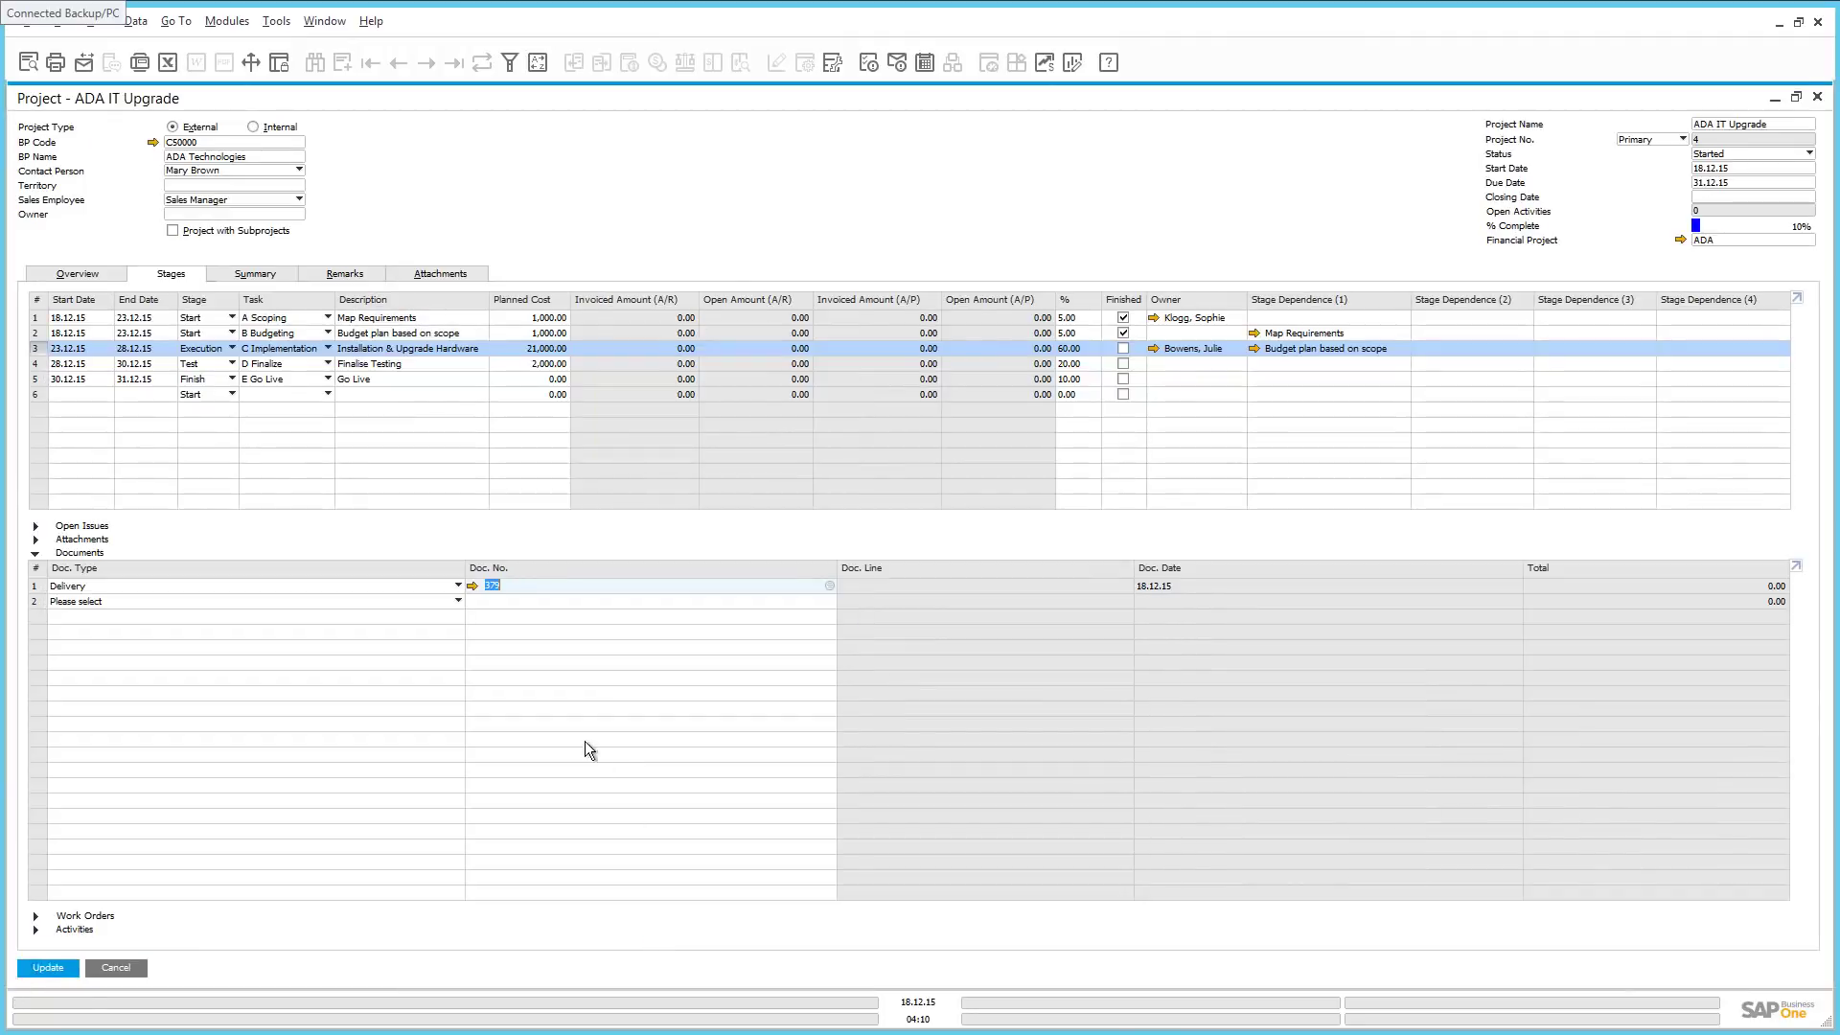
pyautogui.click(471, 587)
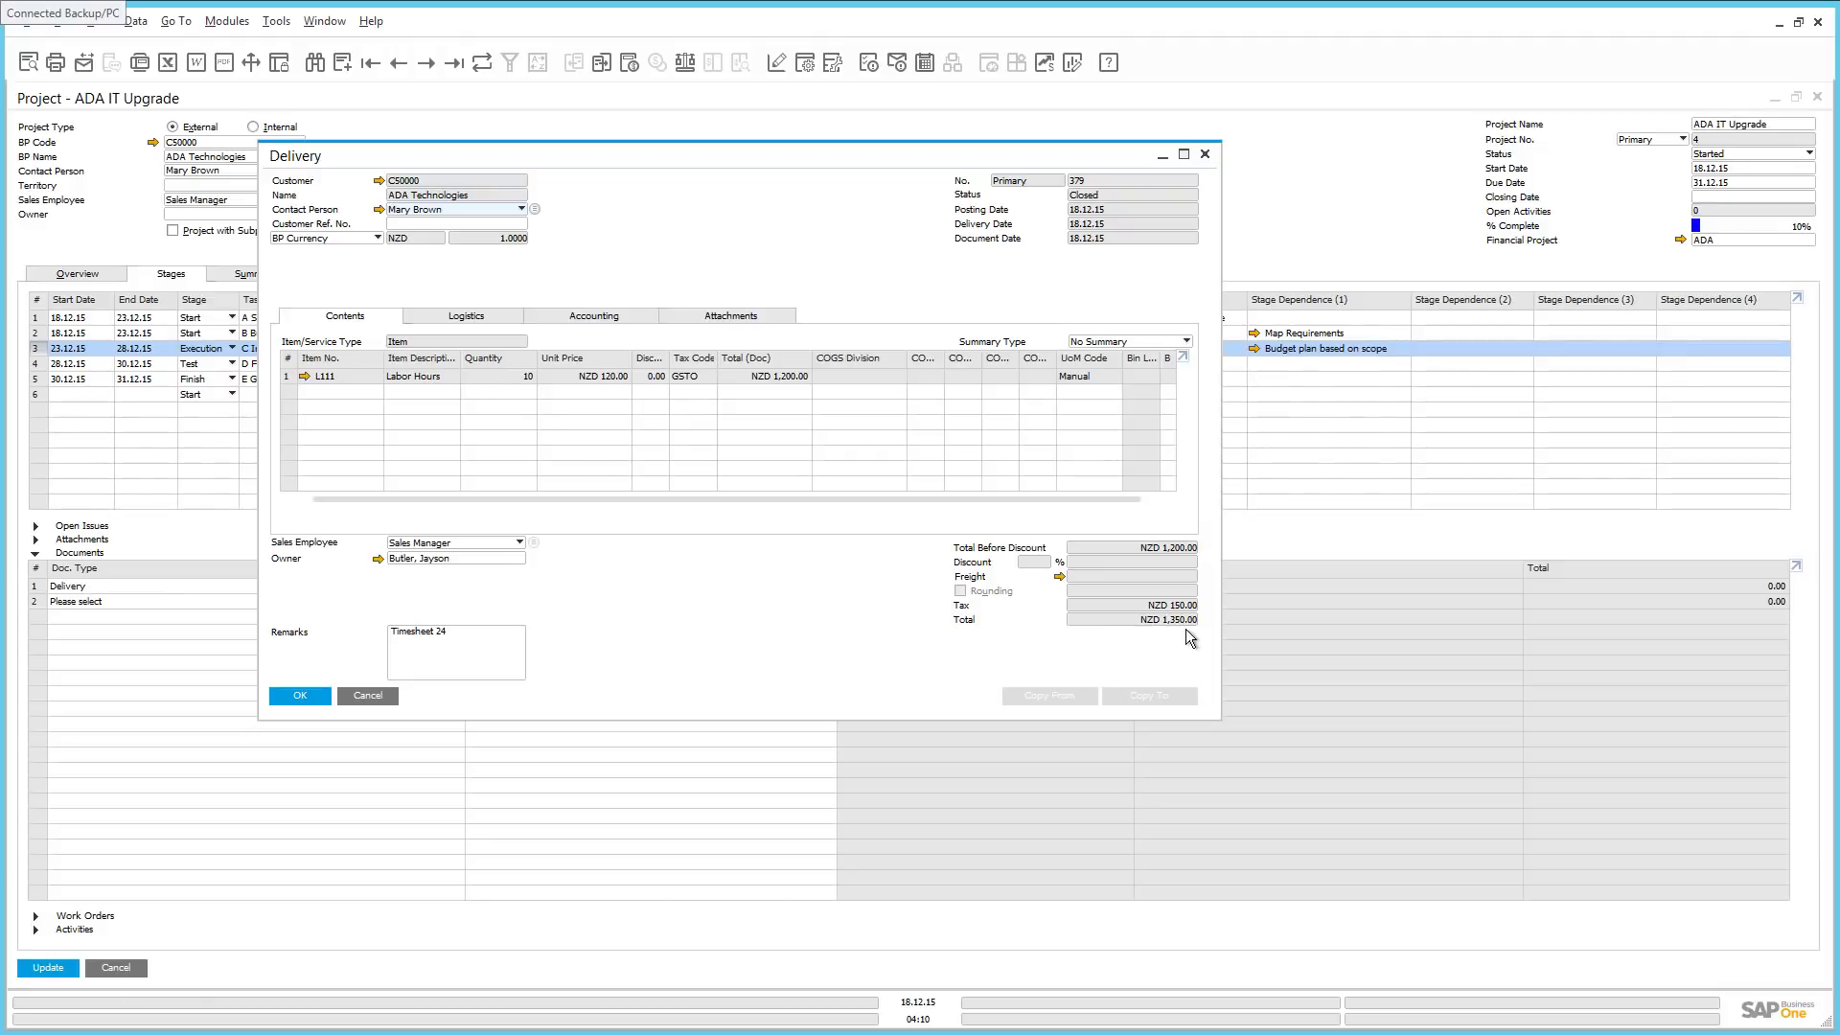
# Close delivery 379 and link A/R Invoice 366 (18.12.15, 6,531.25) in Documents row 2
pyautogui.click(299, 696)
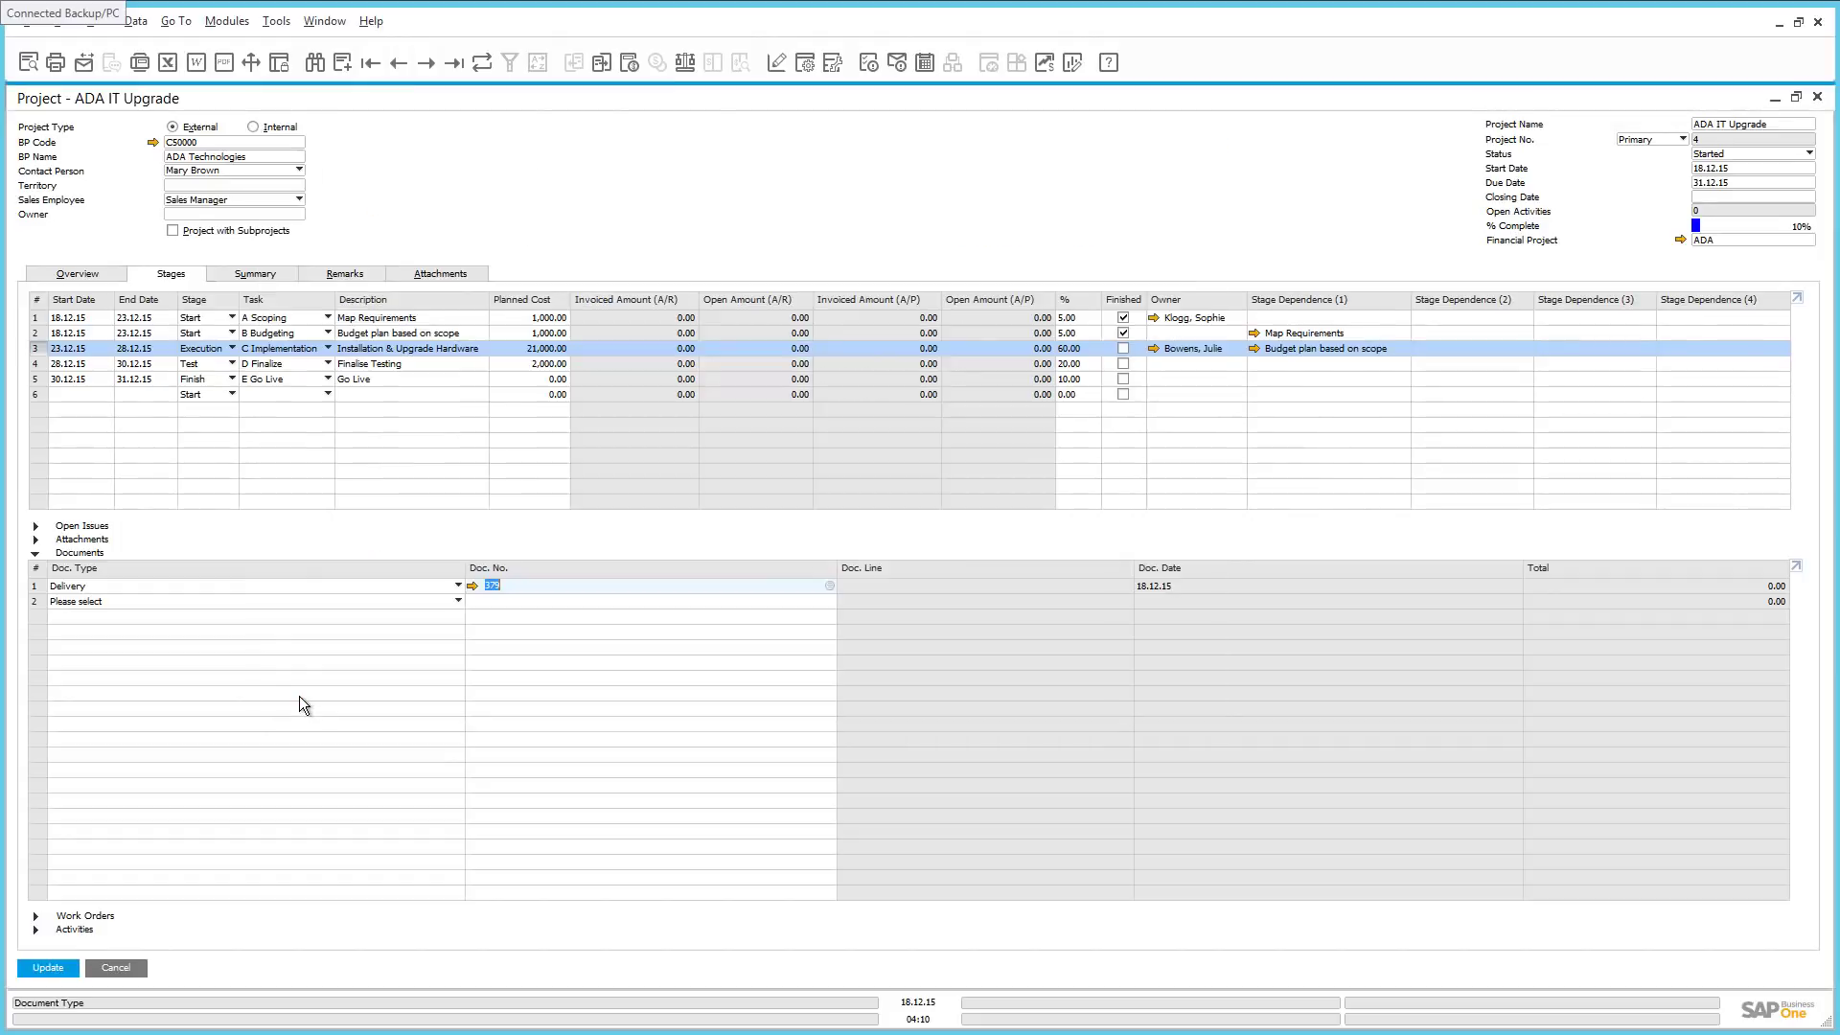
pyautogui.click(173, 599)
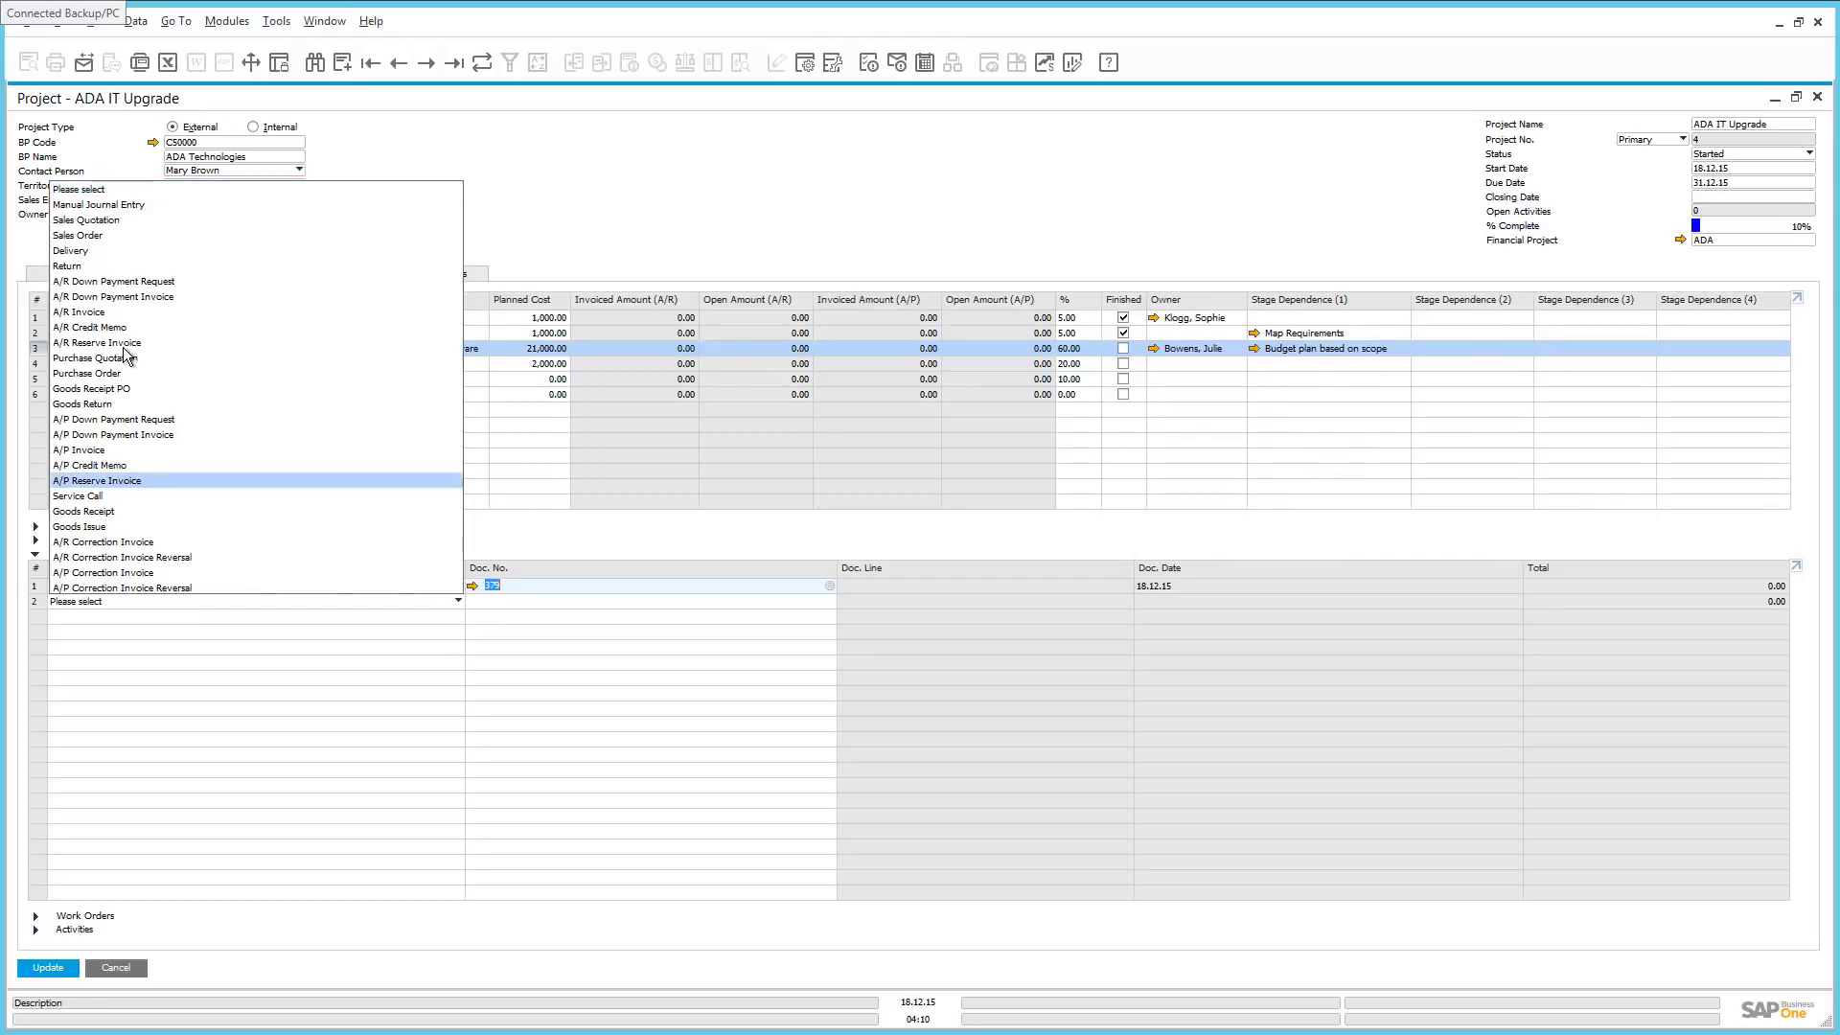
pyautogui.click(117, 314)
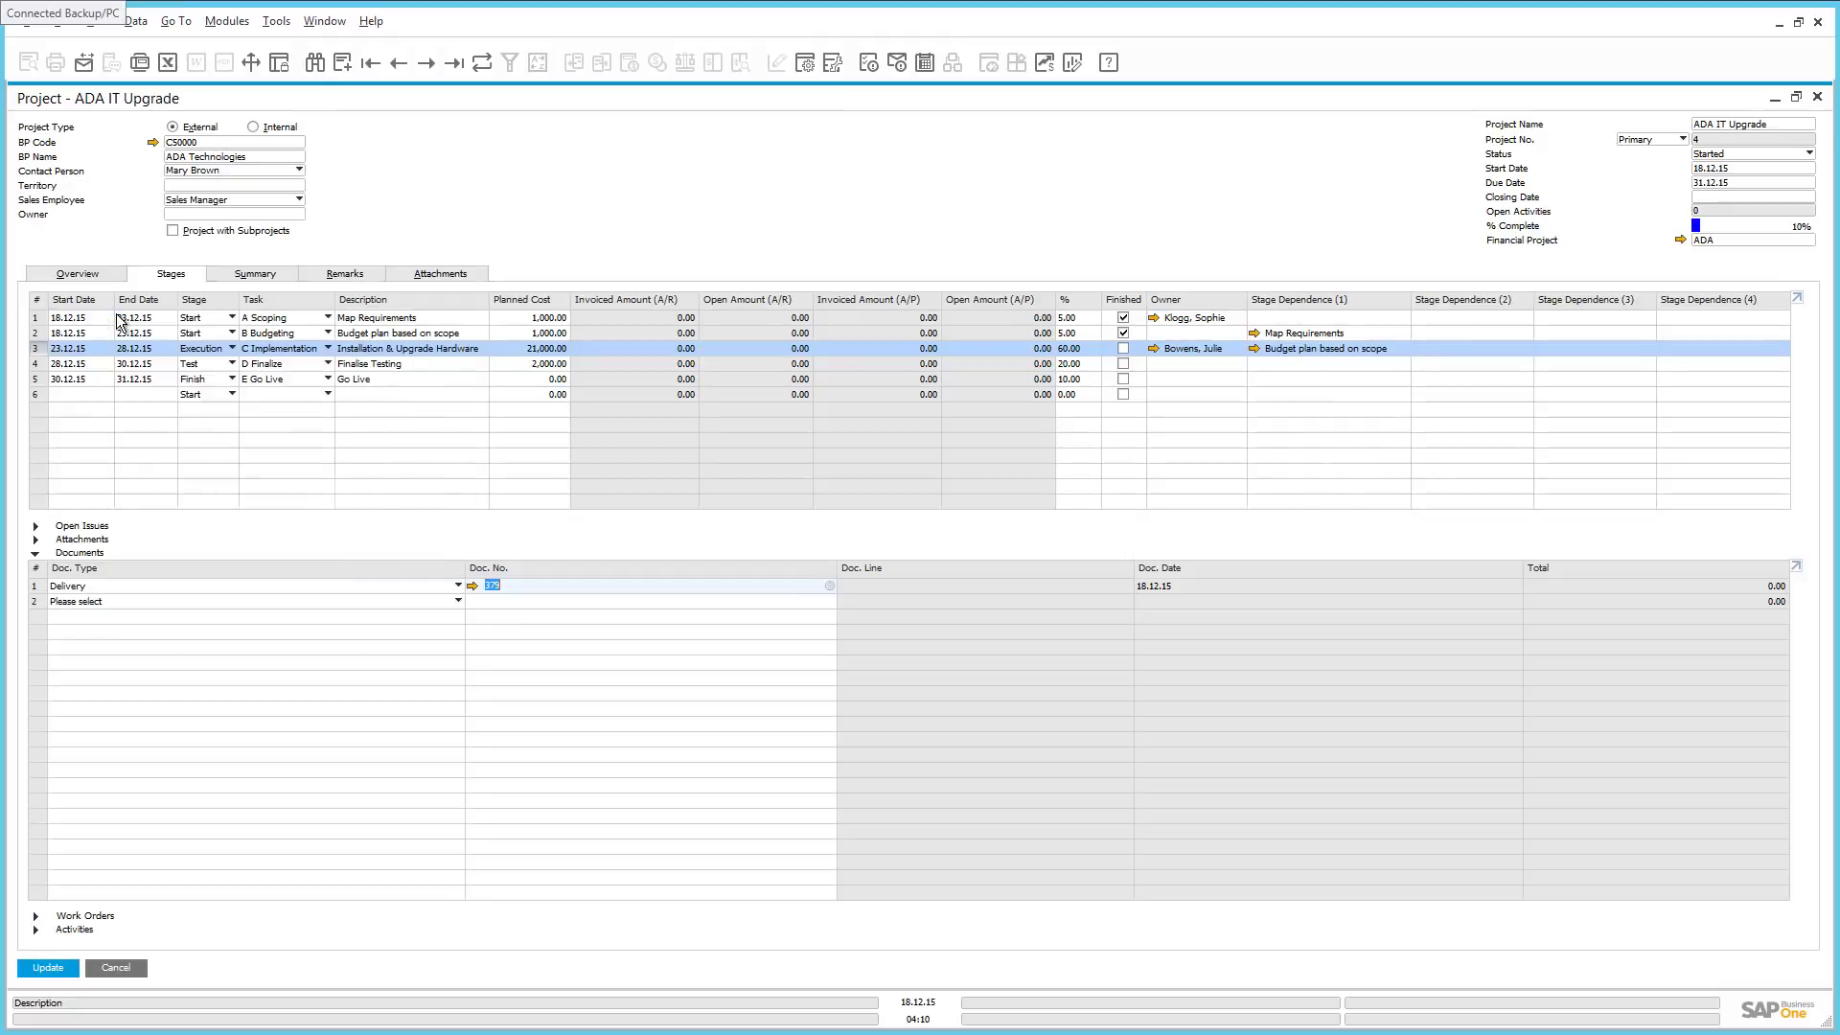
pyautogui.click(824, 604)
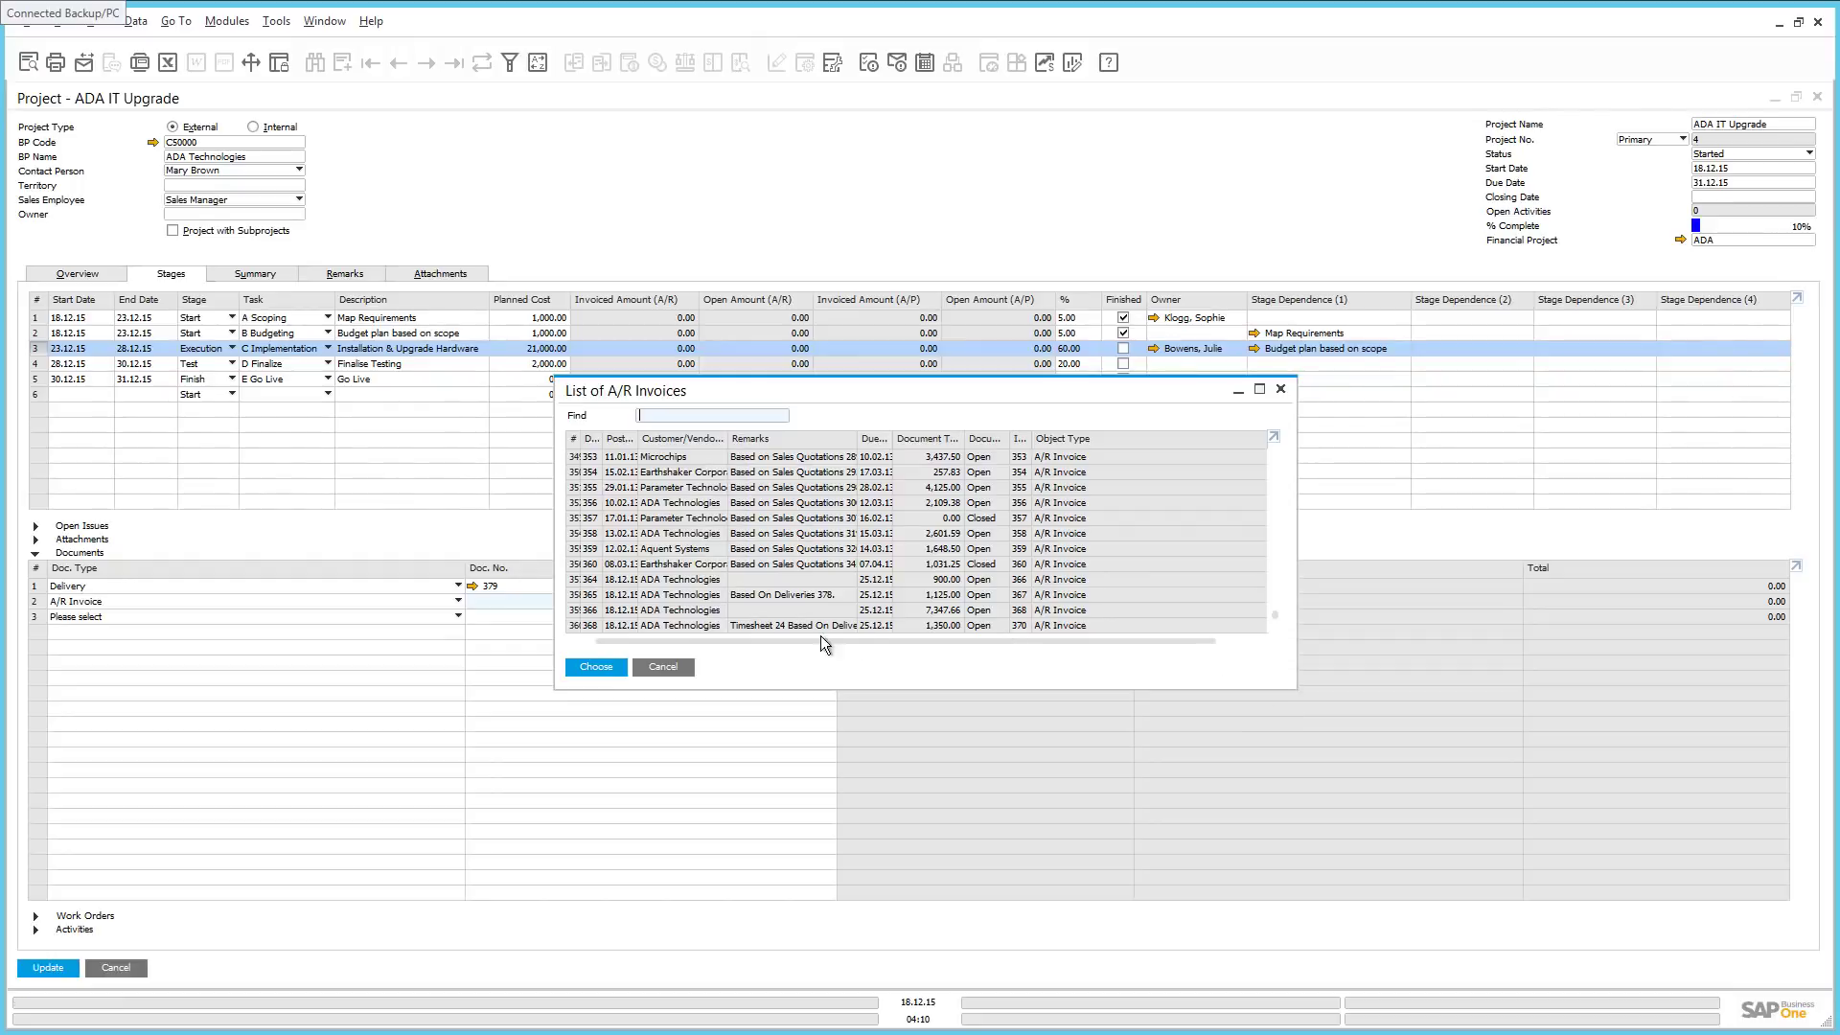
pyautogui.doubleClick(648, 611)
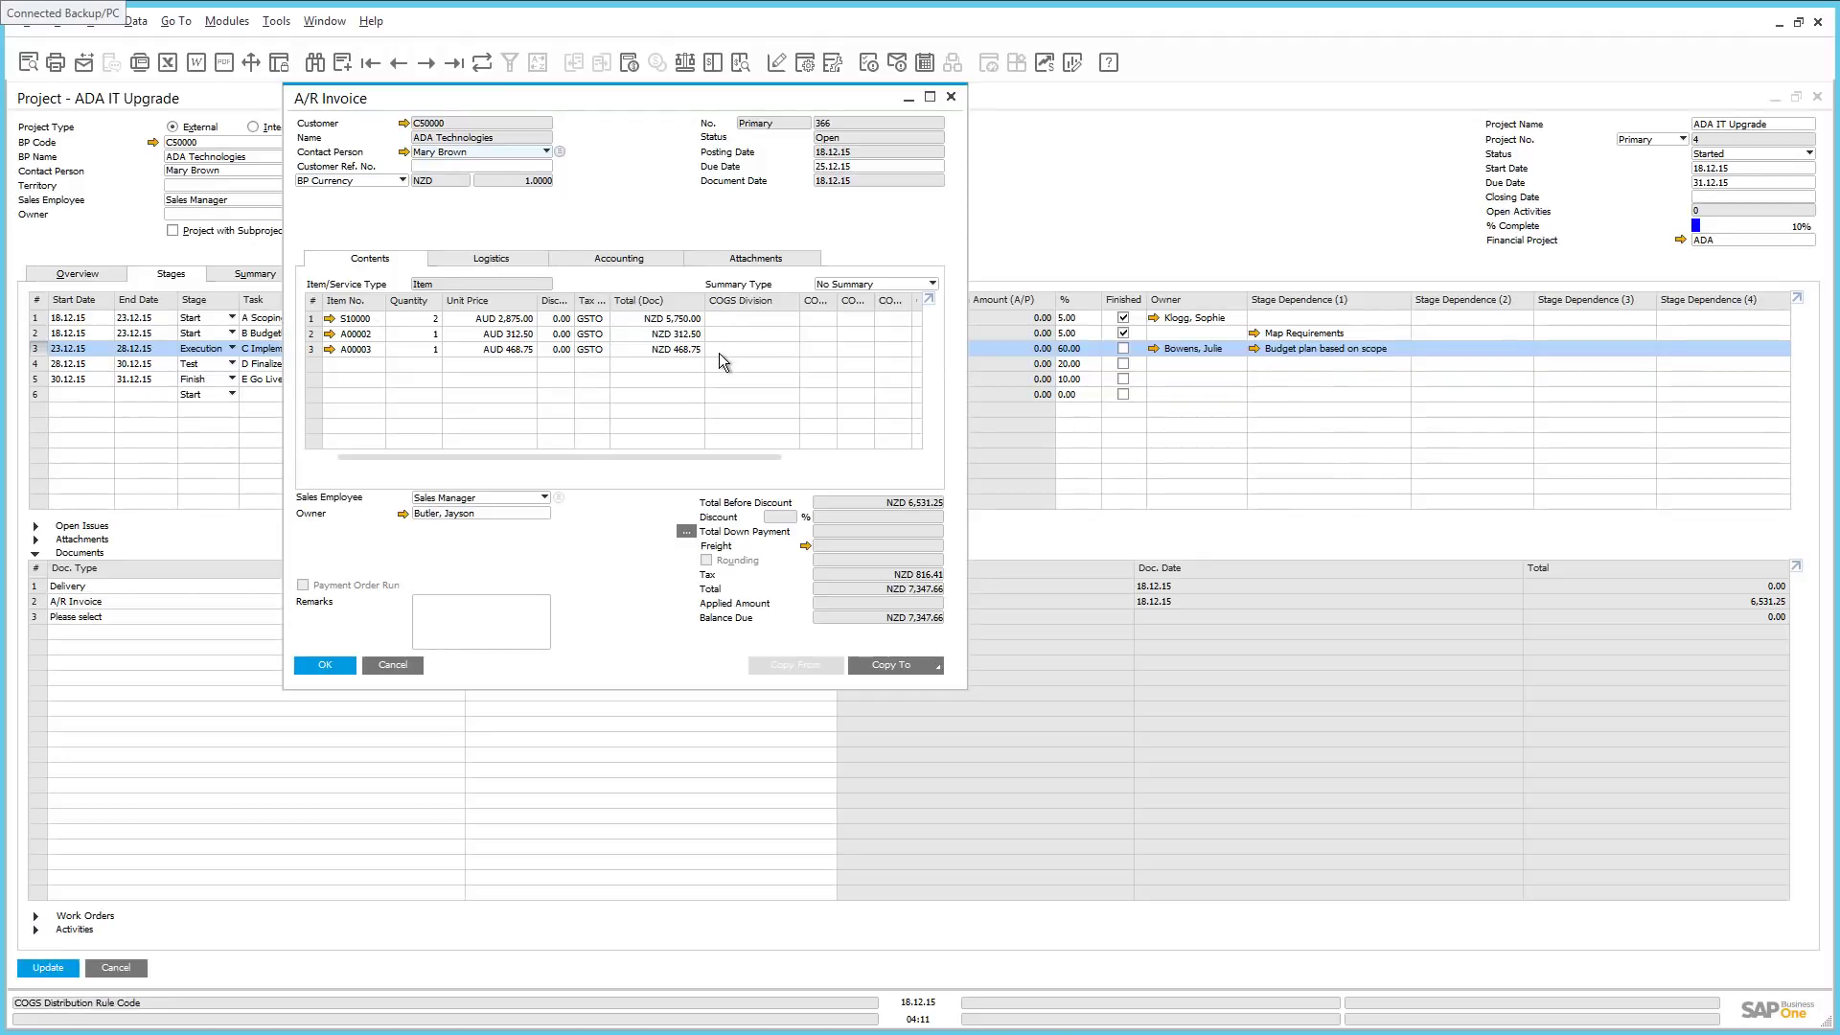
pyautogui.click(326, 665)
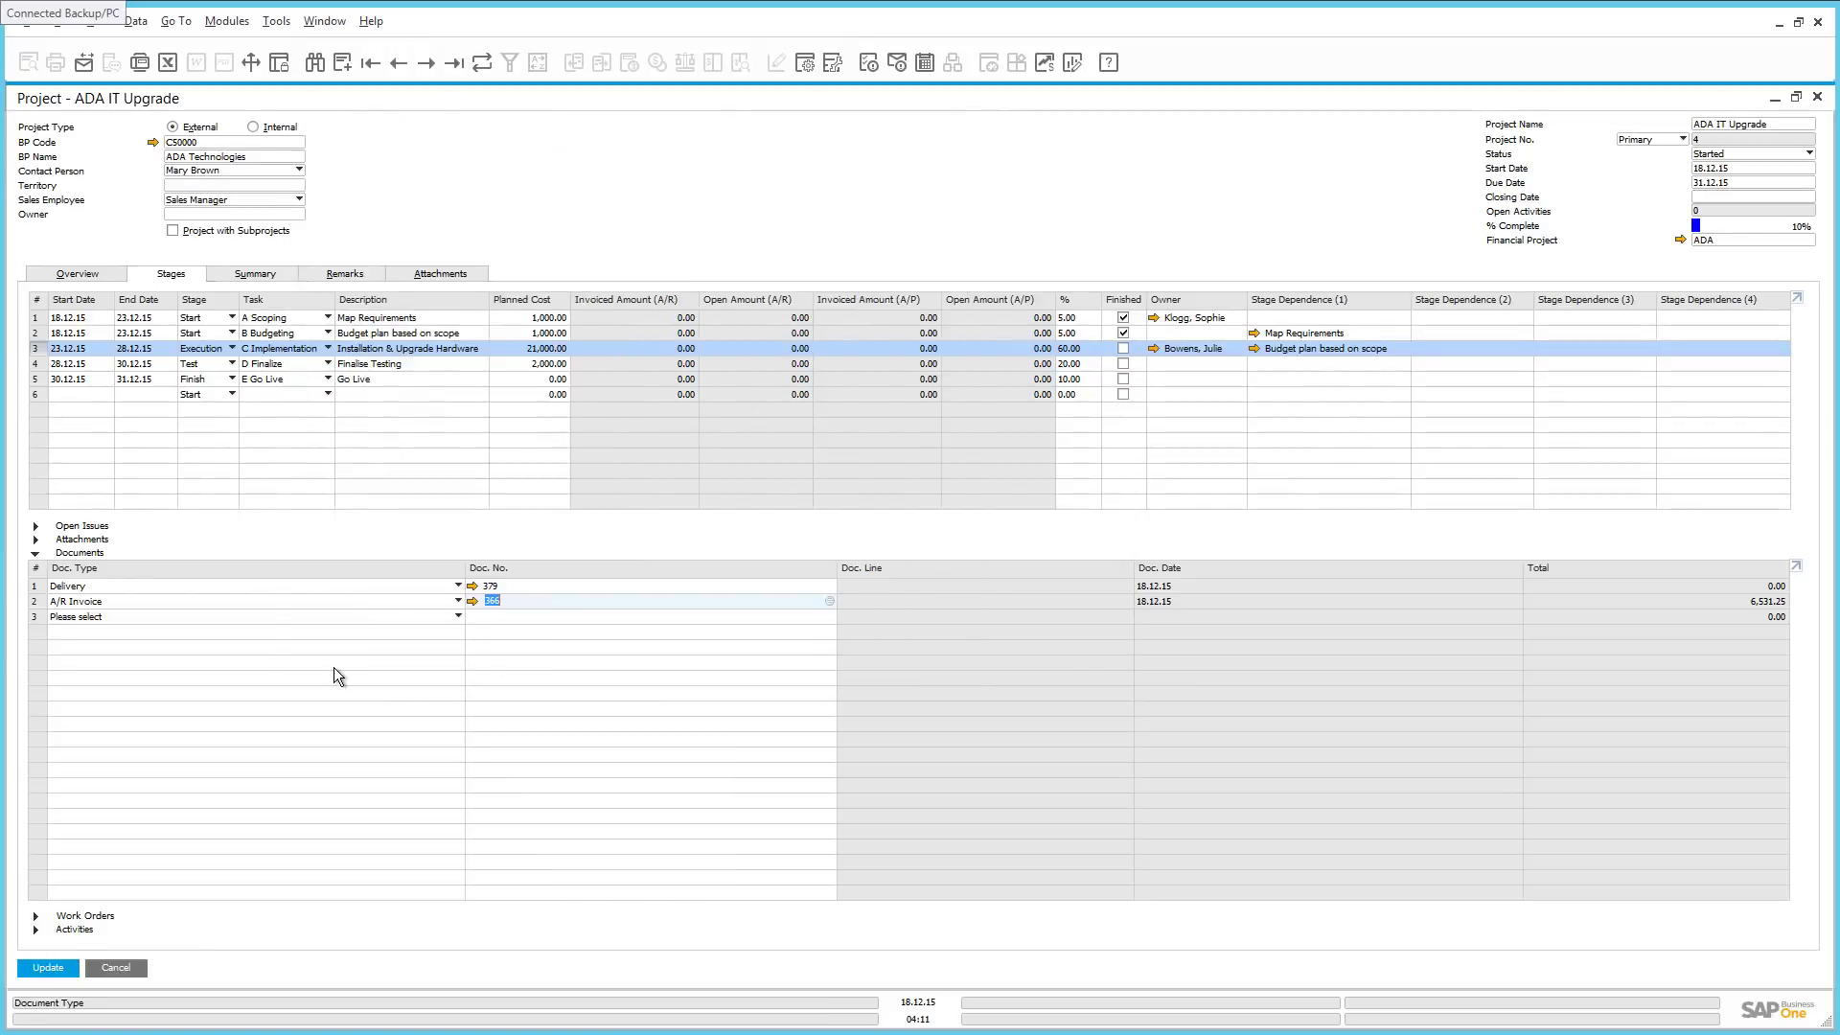
# Update the project so the hardware stage shows 6,531.25 invoiced (A/R)
pyautogui.click(56, 966)
# Collapse Documents, expand Activities and start a new activity from row 1's activity list
pyautogui.click(36, 554)
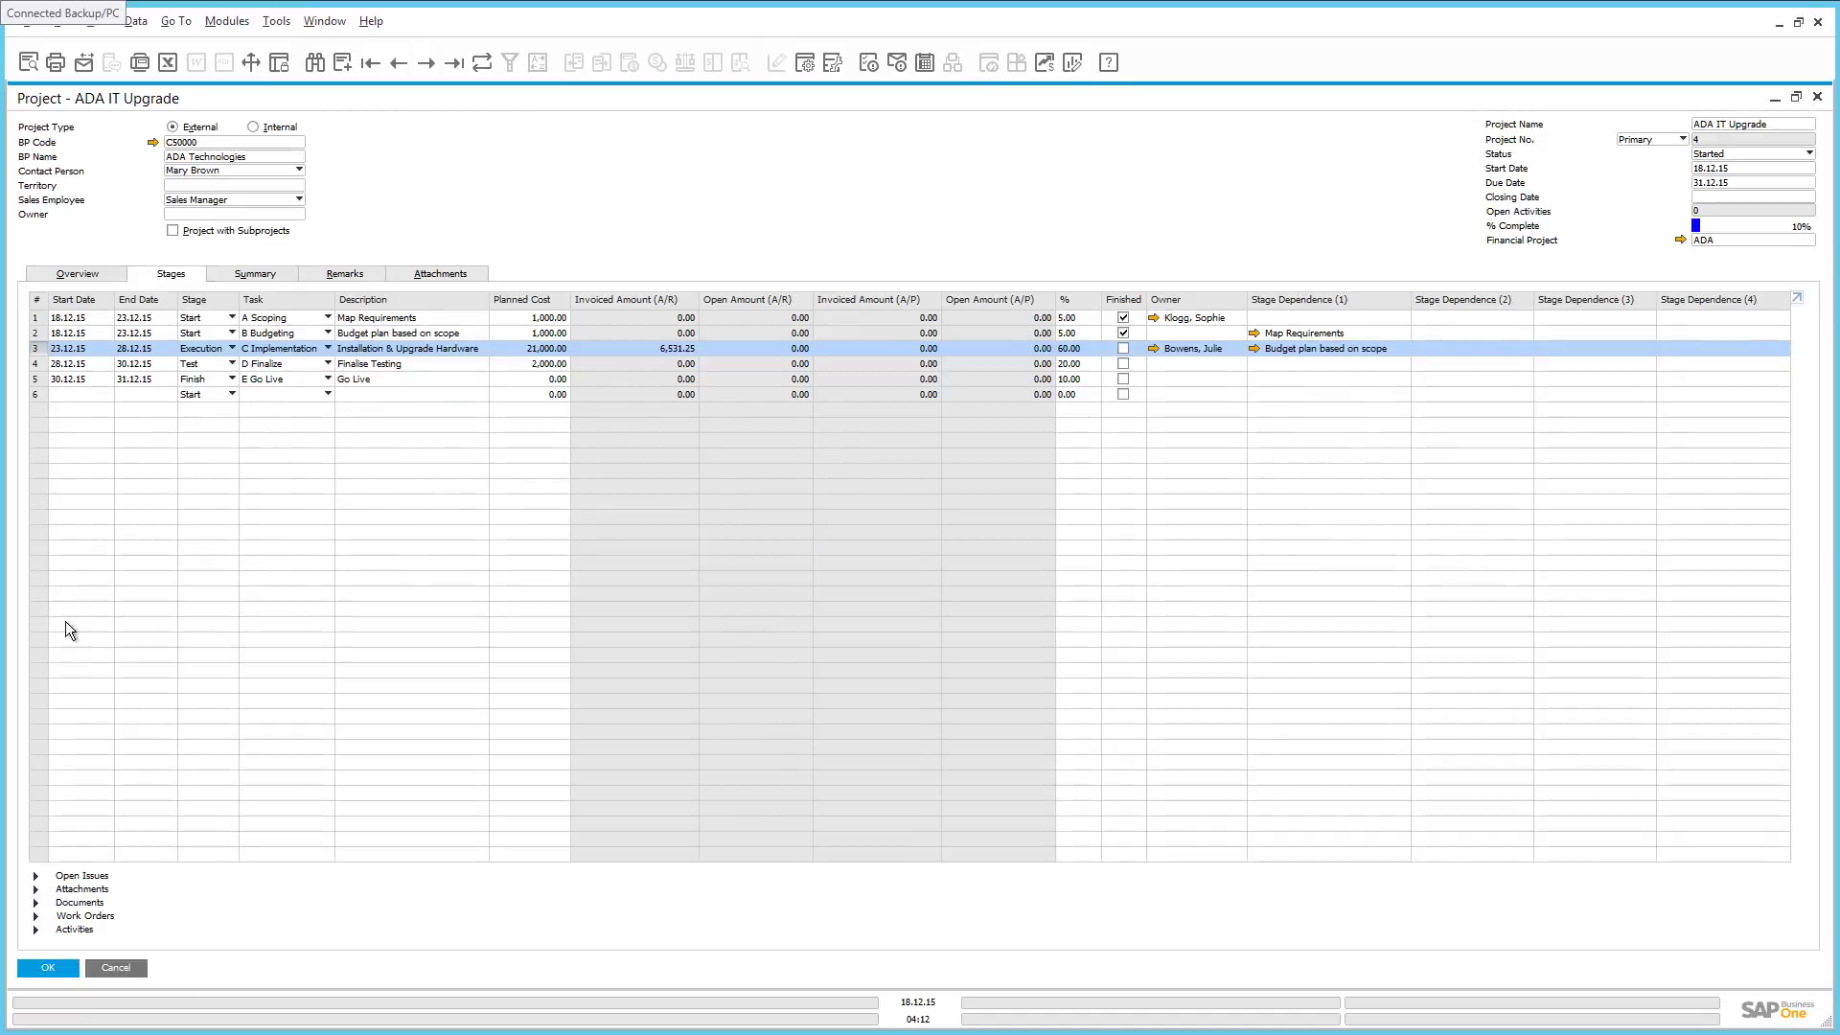
pyautogui.click(37, 930)
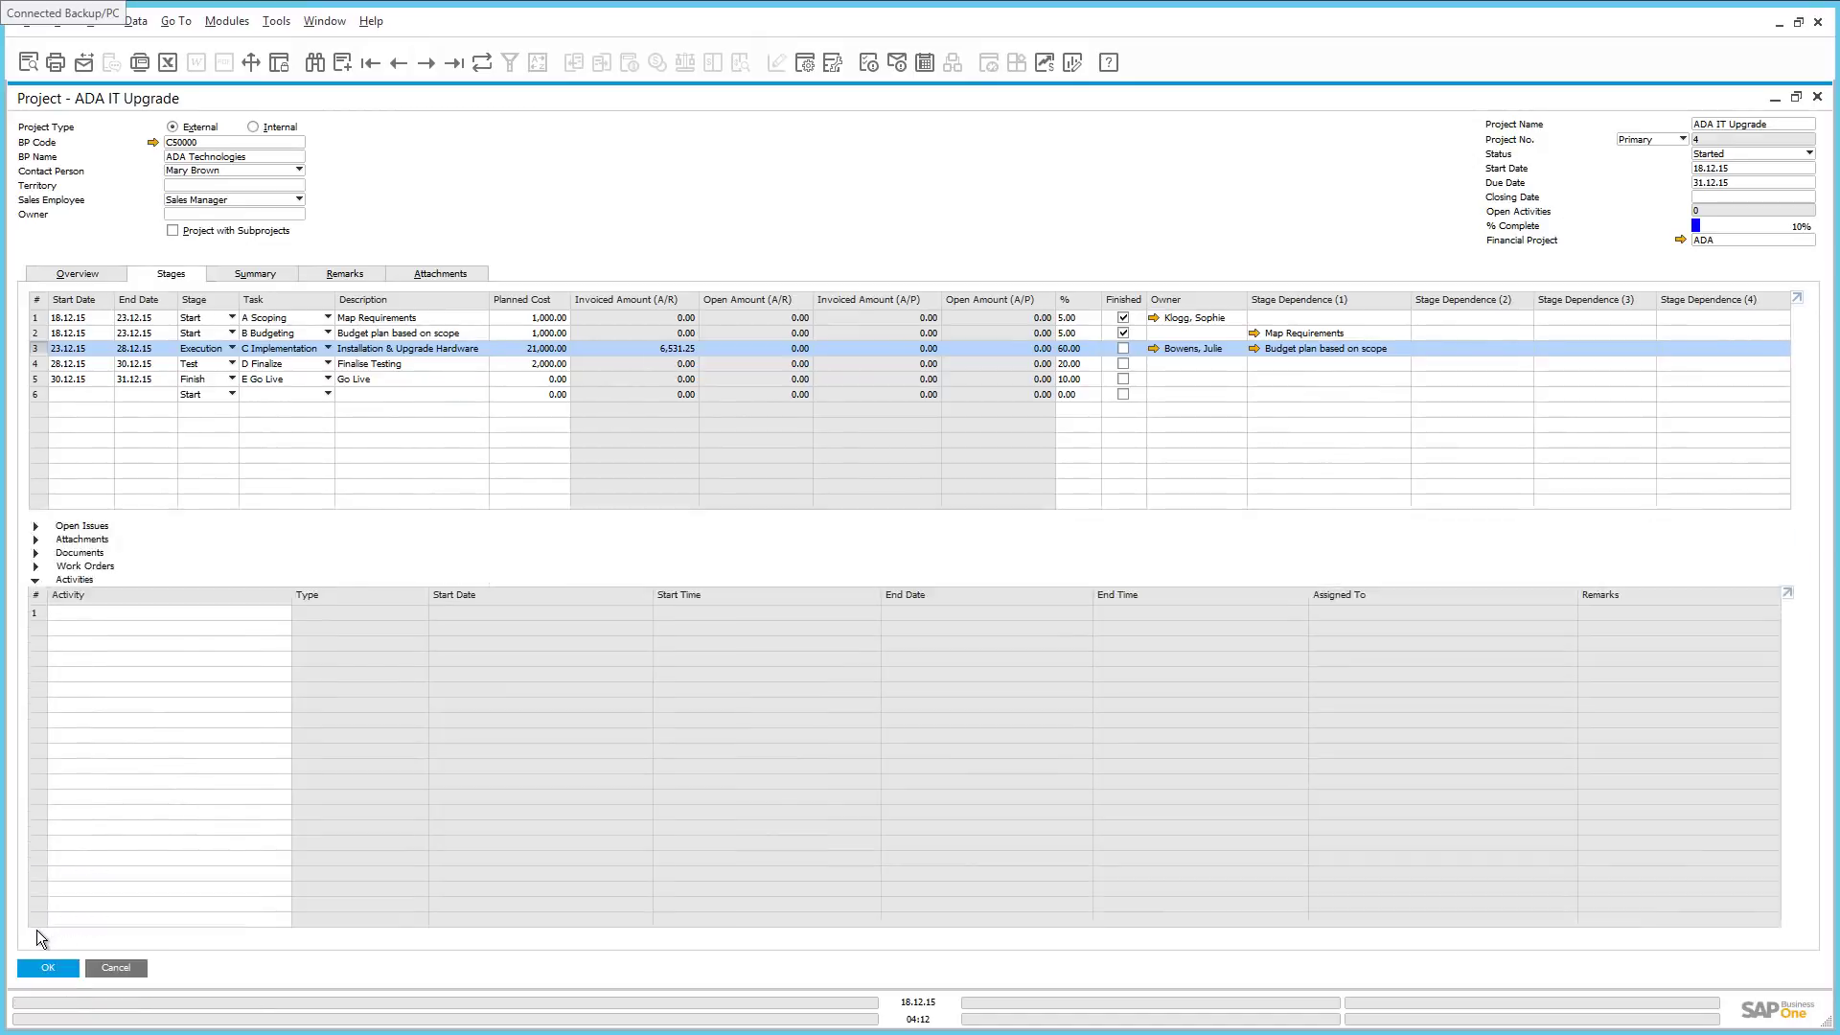
pyautogui.click(276, 610)
pyautogui.click(284, 613)
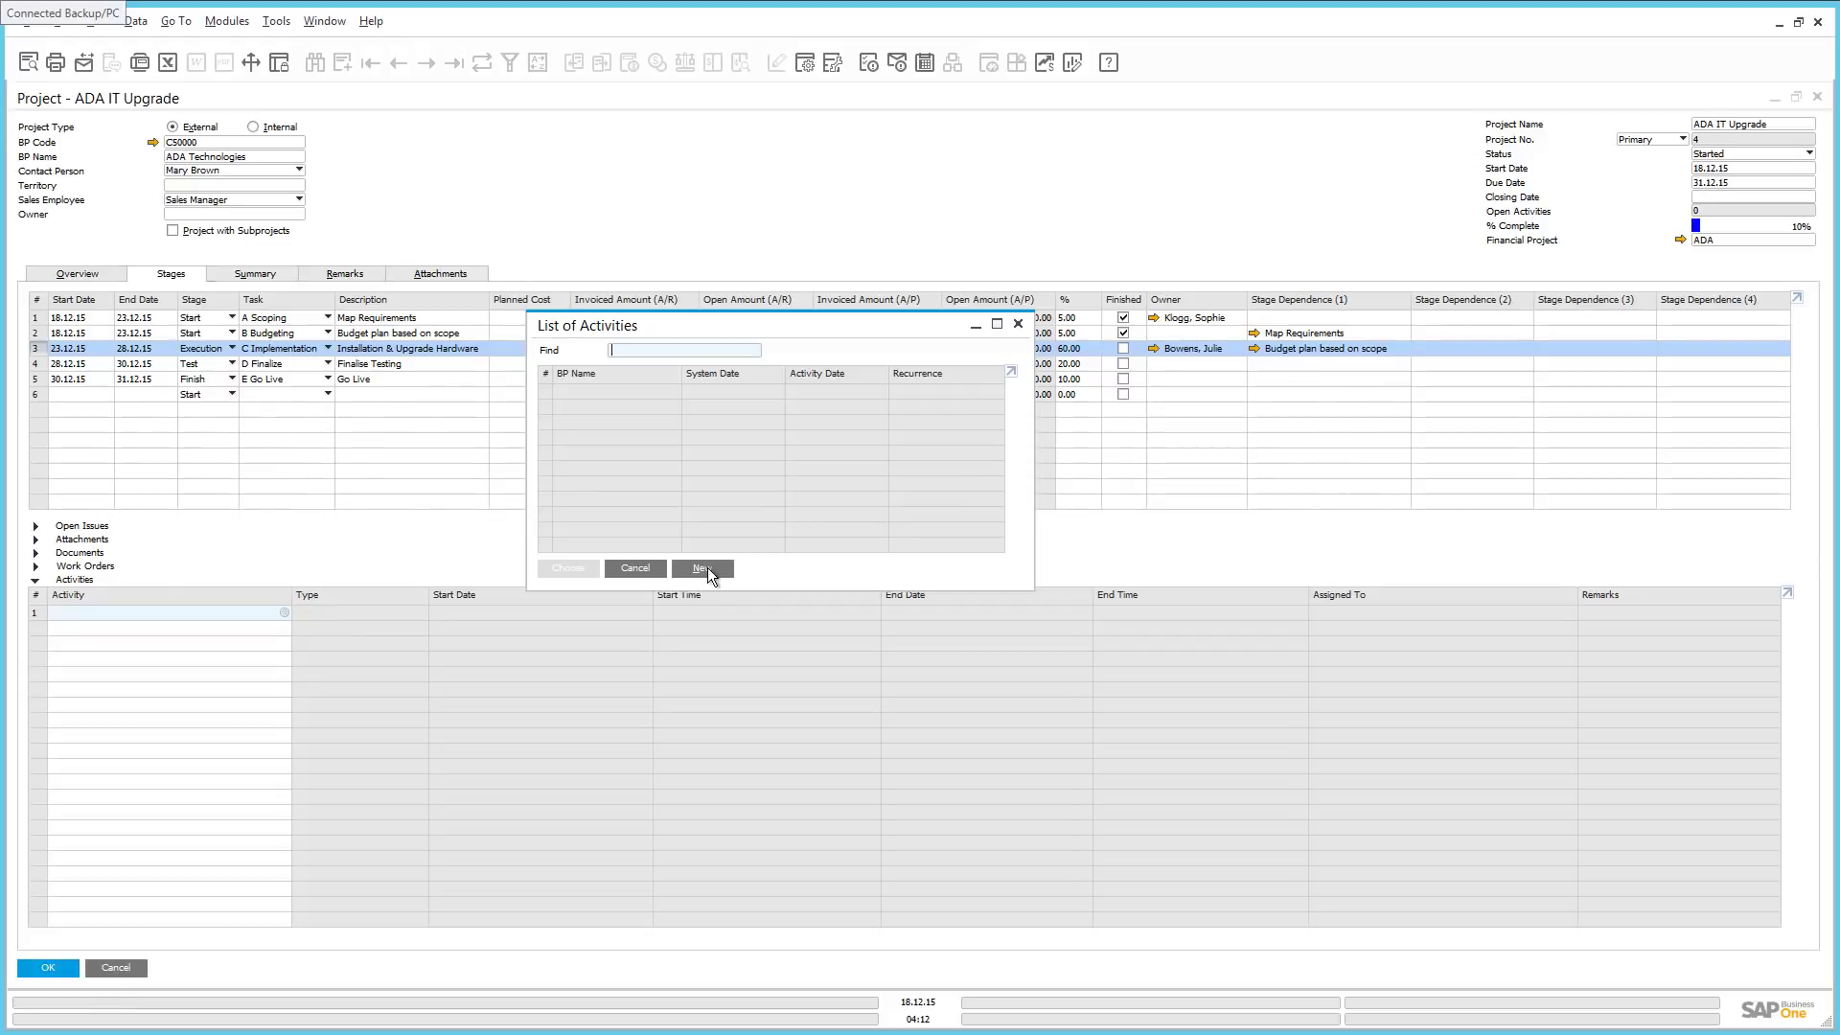
pyautogui.click(707, 567)
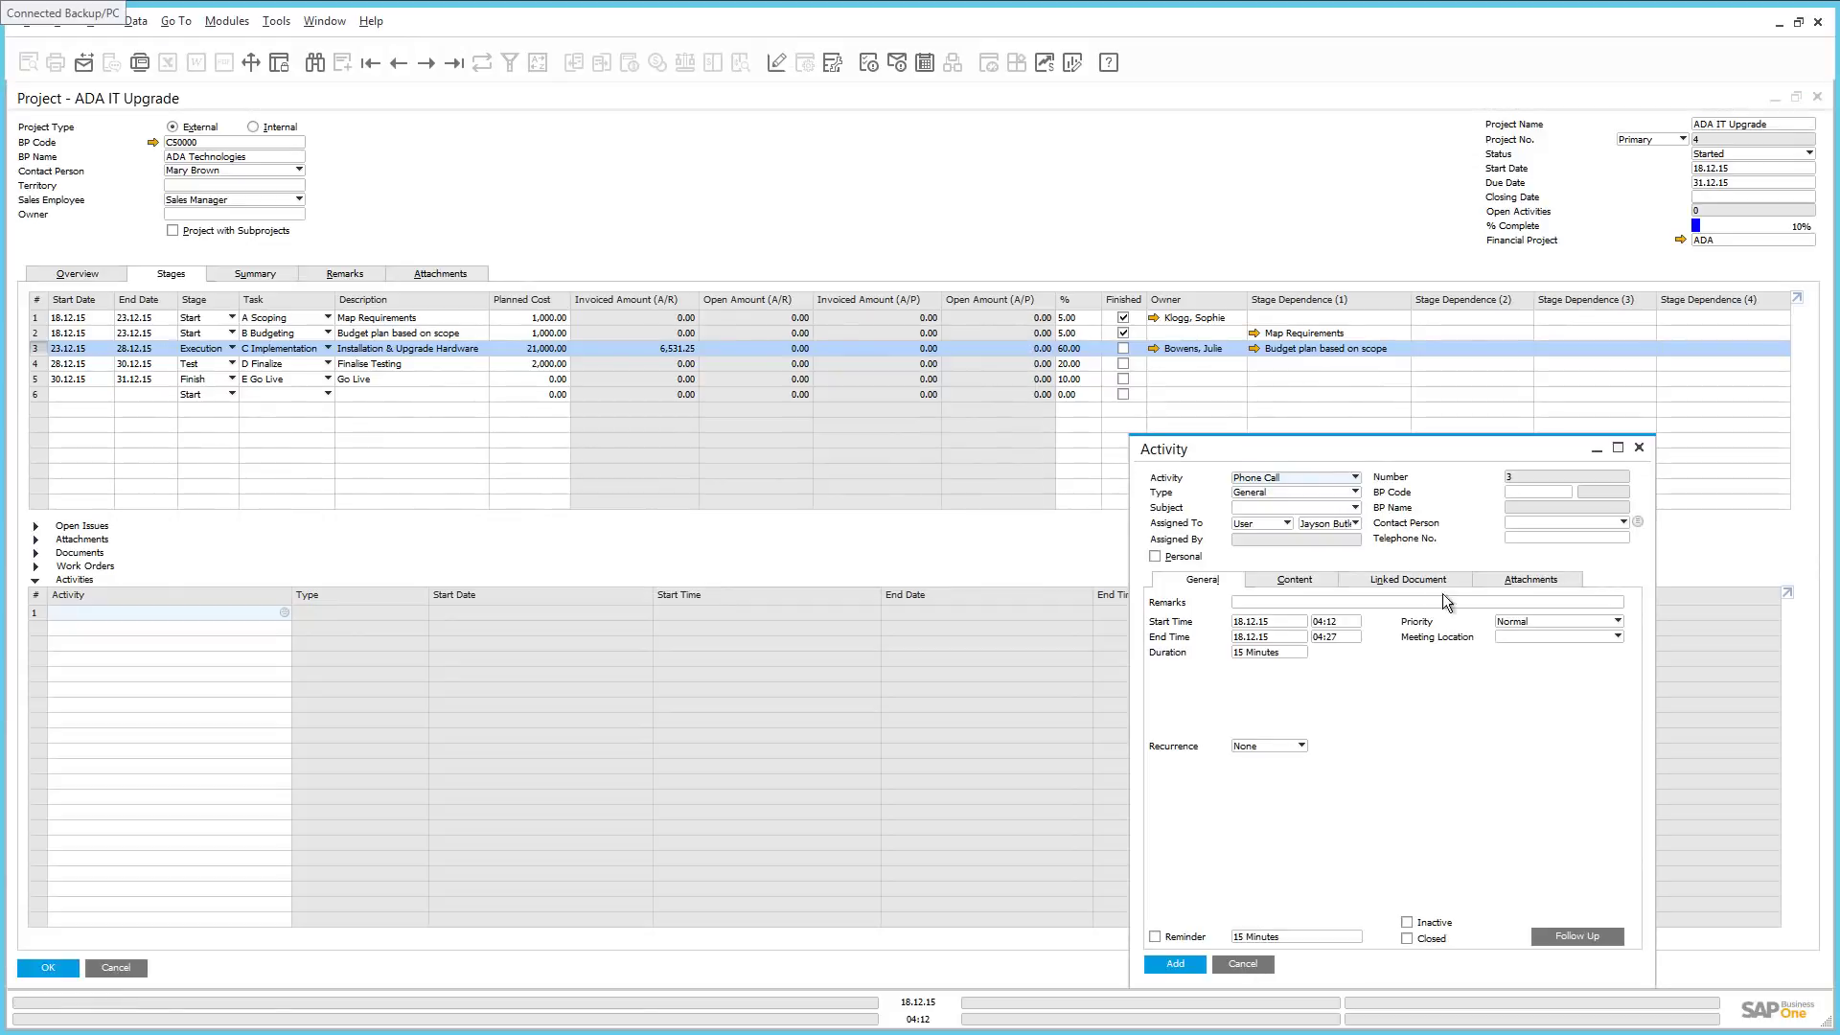
# Make it a Meeting with business partner ADA Technologies and remarks 'Project Review Meeting'
pyautogui.click(1284, 477)
pyautogui.click(1268, 513)
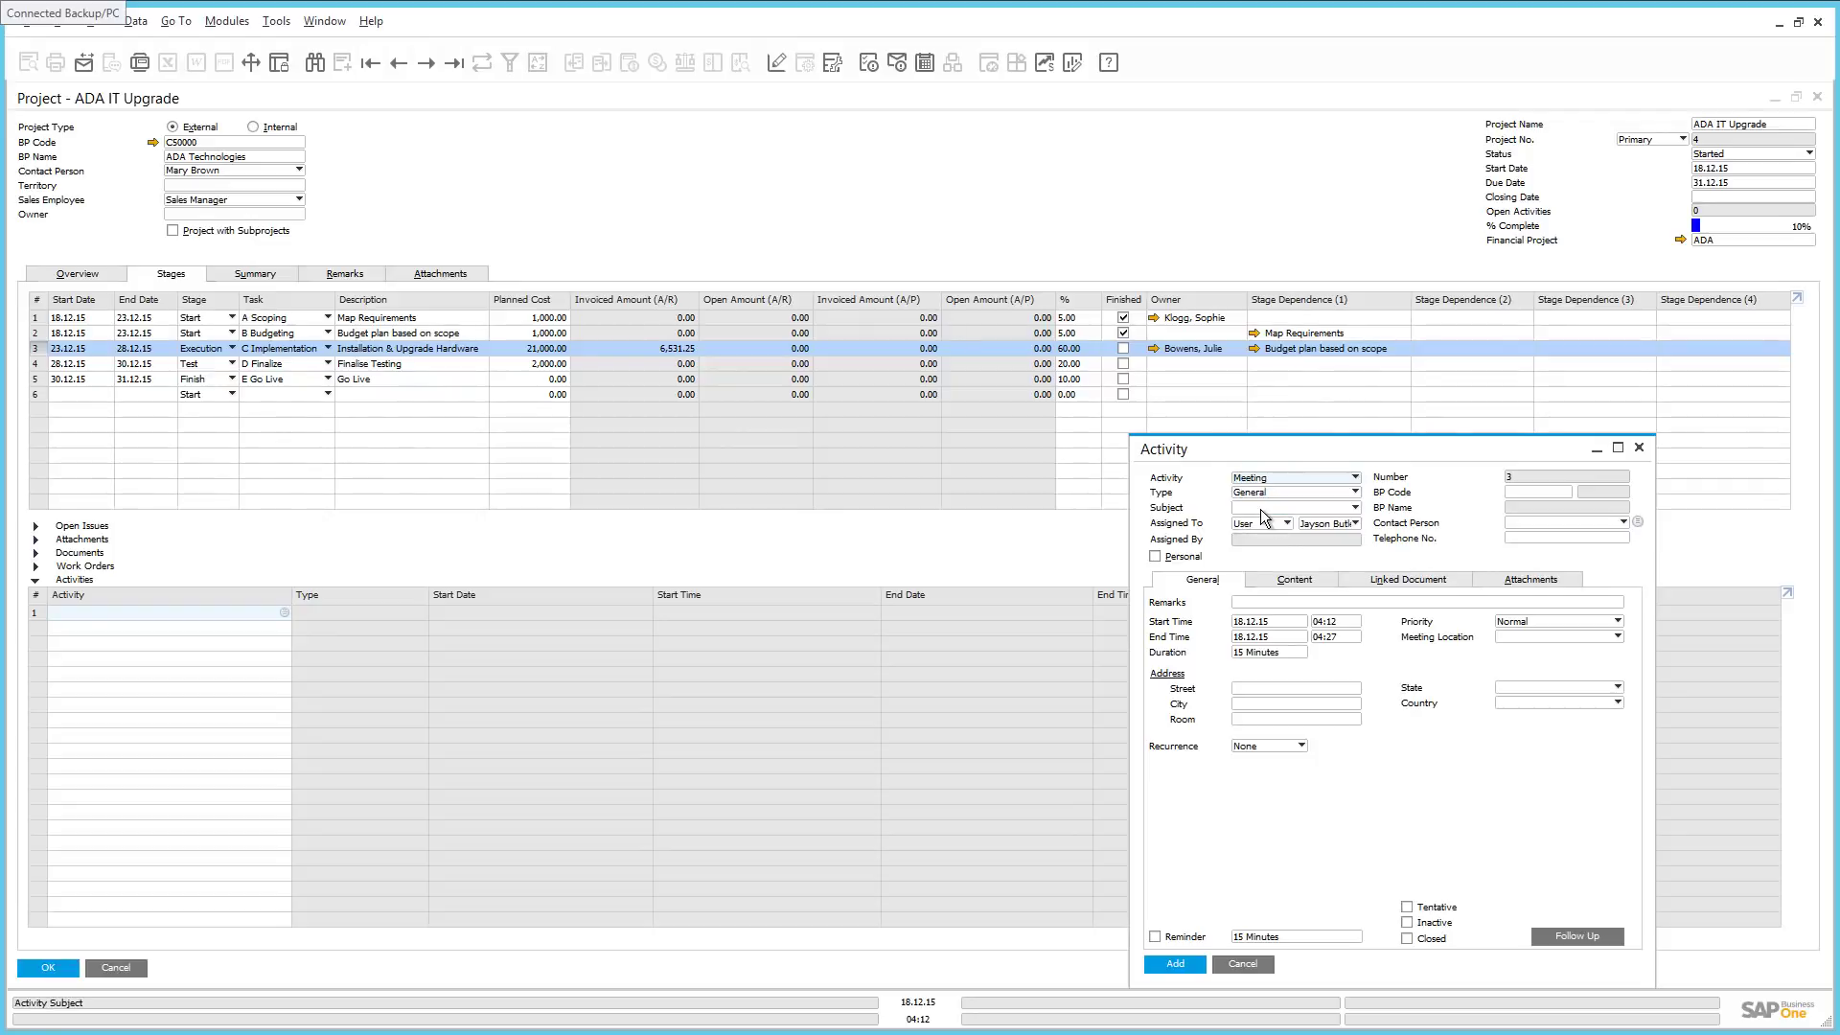
pyautogui.click(1568, 494)
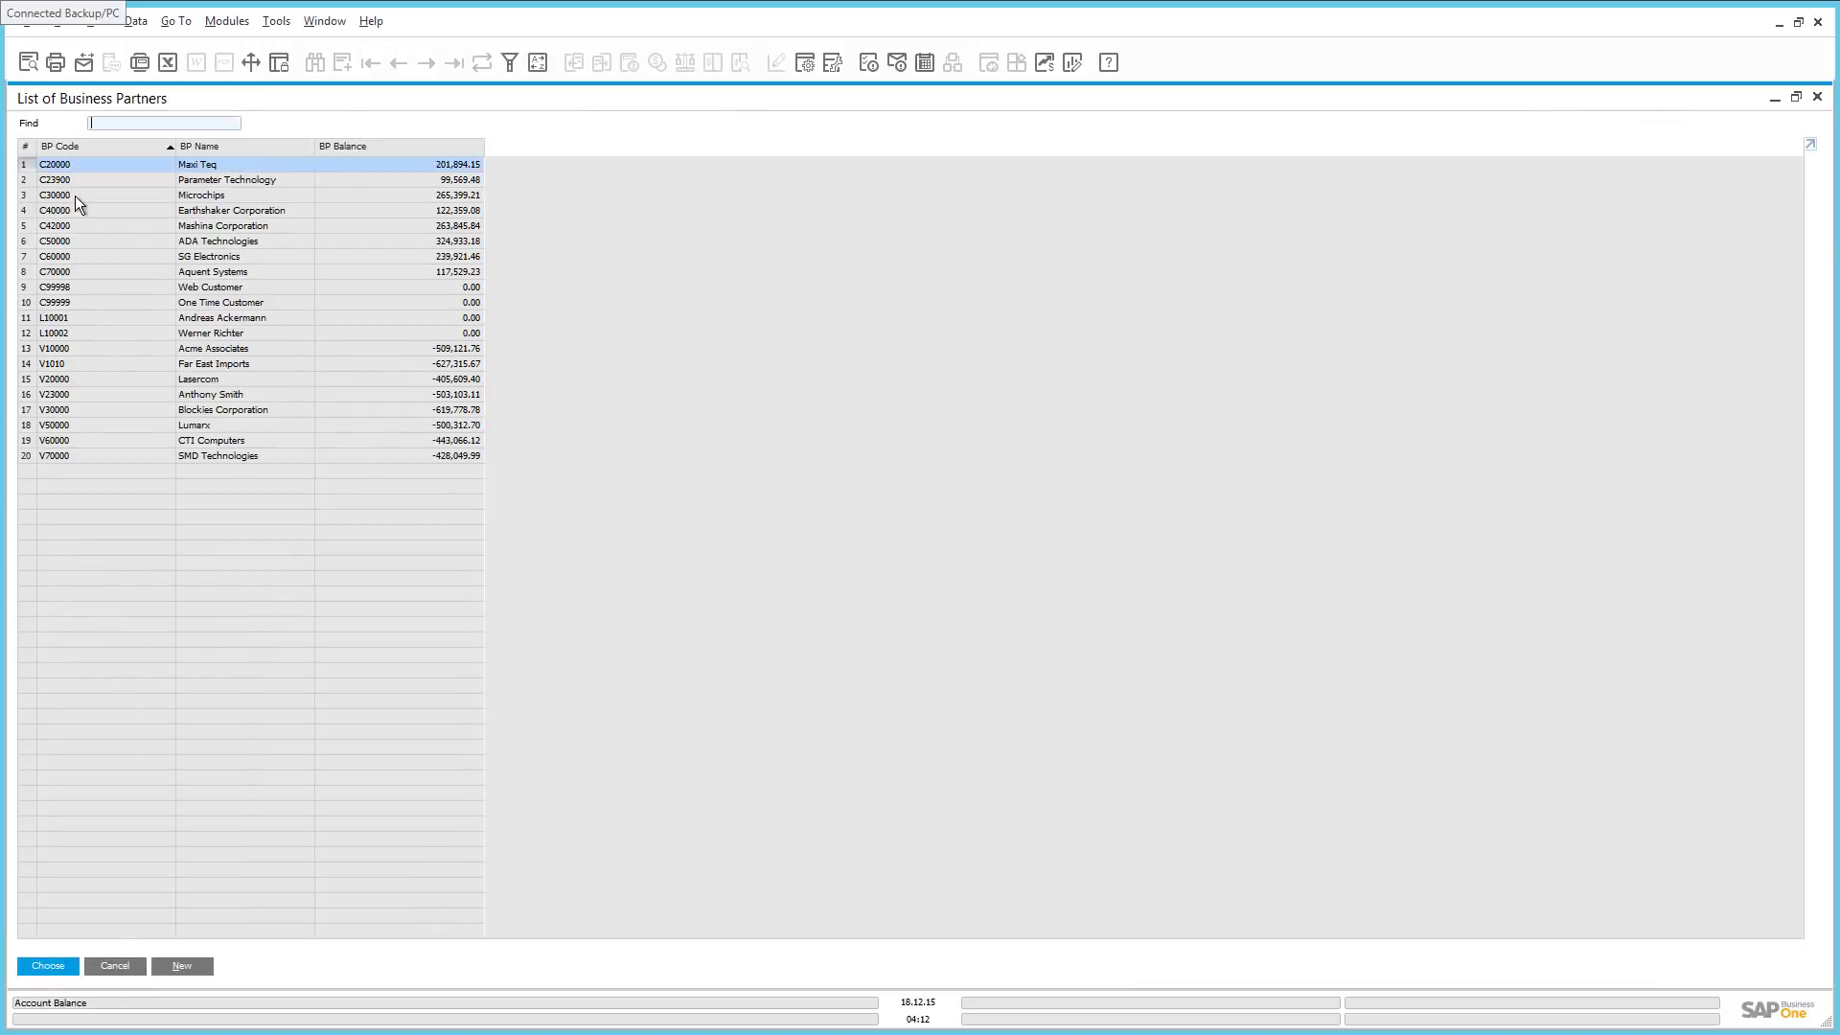
pyautogui.doubleClick(100, 243)
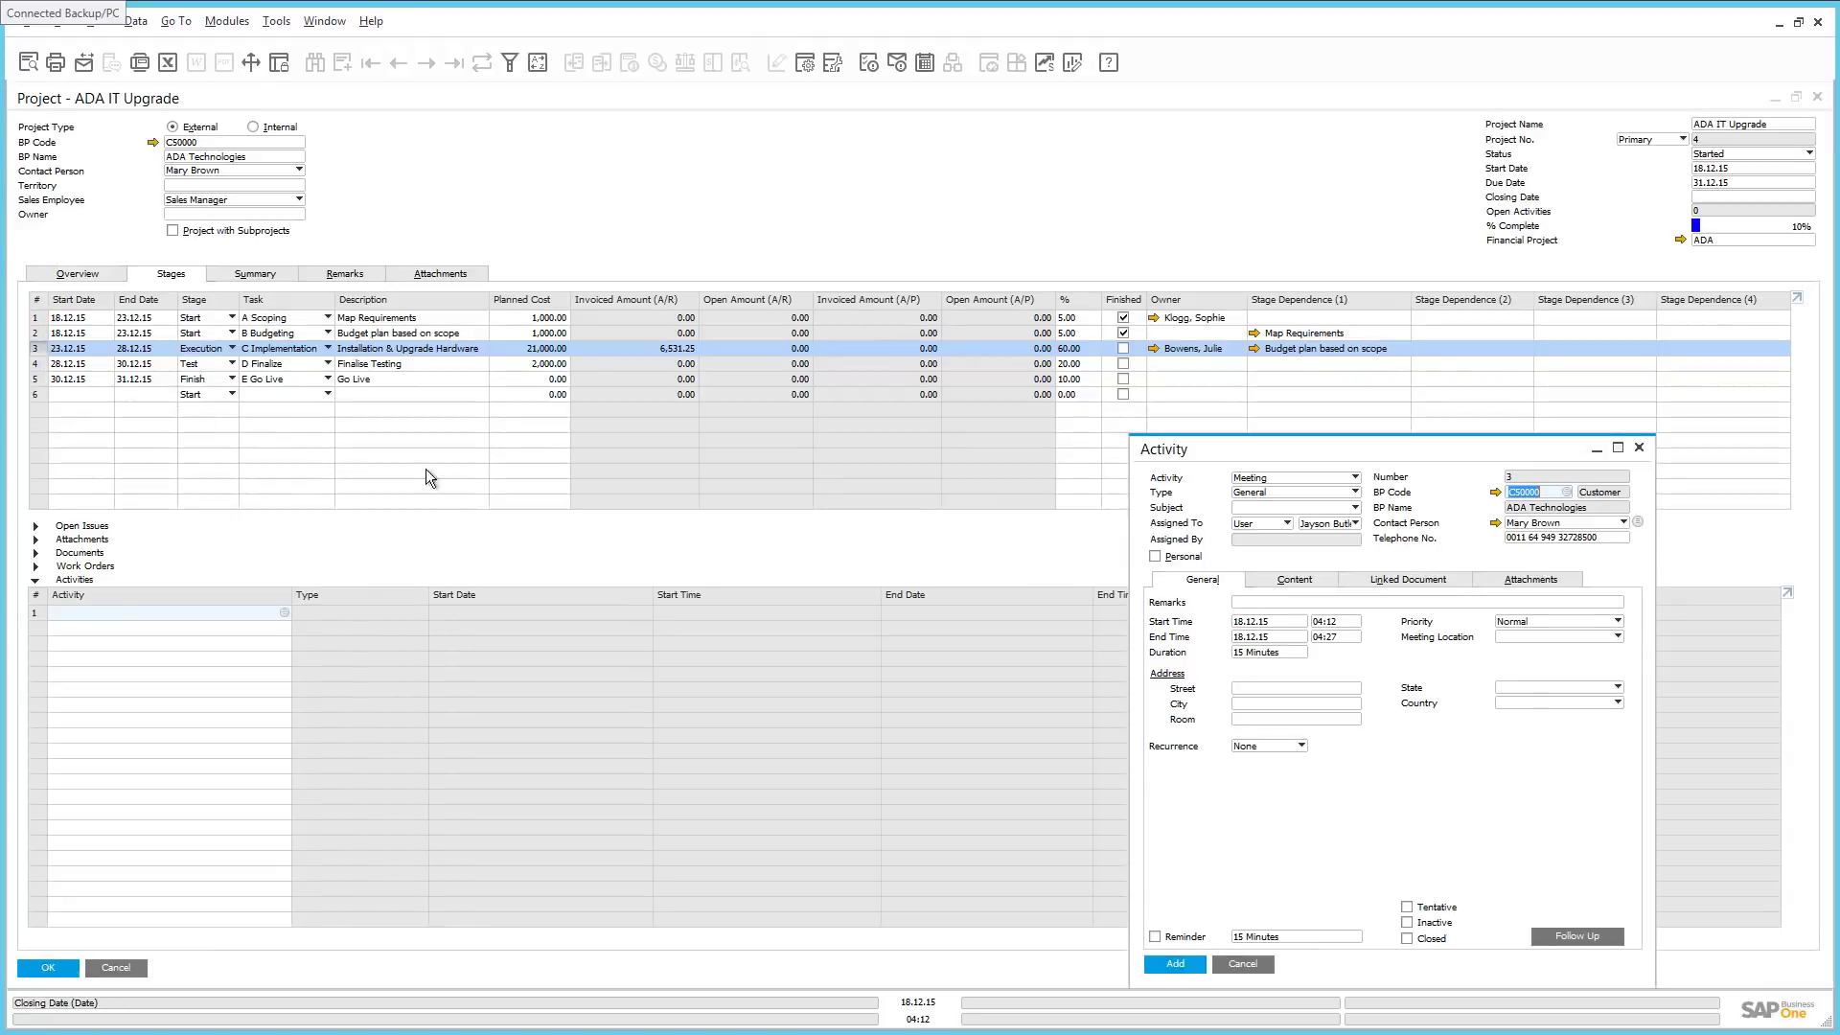
pyautogui.click(1285, 602)
pyautogui.write('Pr')
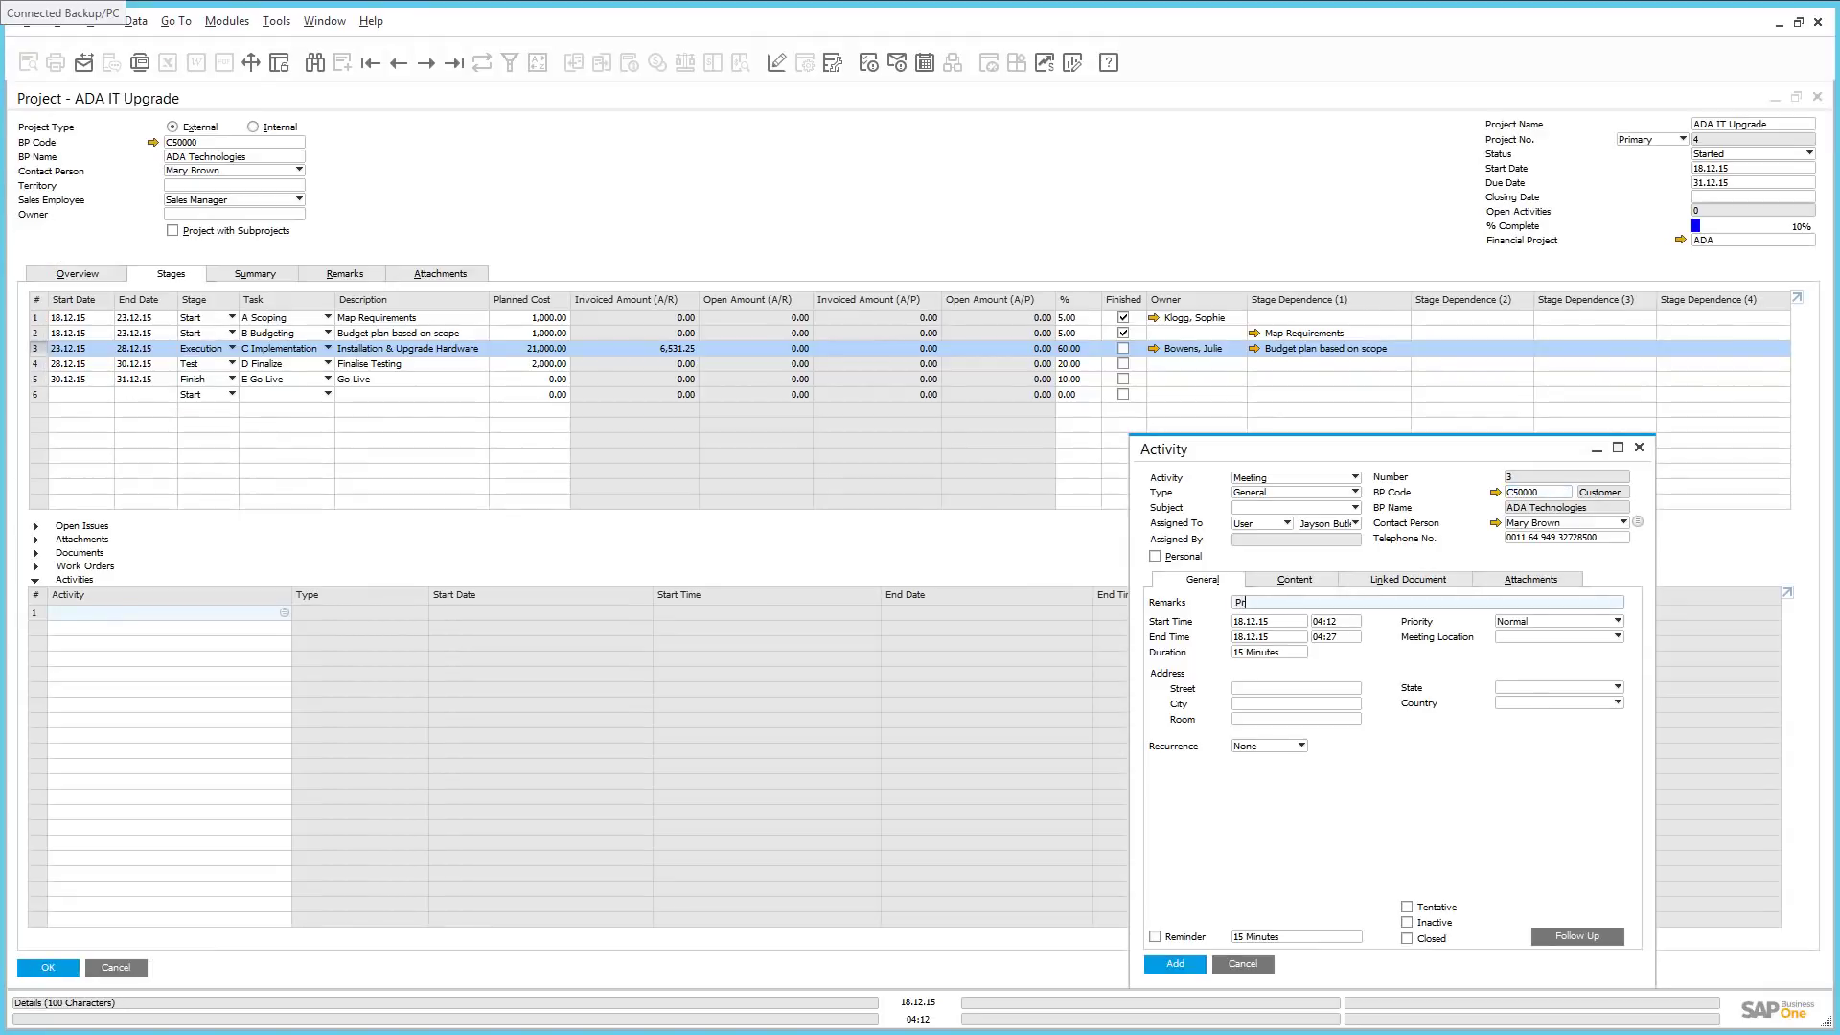
pyautogui.write('oject Review Meeting')
# Schedule the meeting for 21.12.15 from 08:00 to 12:00 and add it
pyautogui.click(1290, 621)
pyautogui.click(1302, 621)
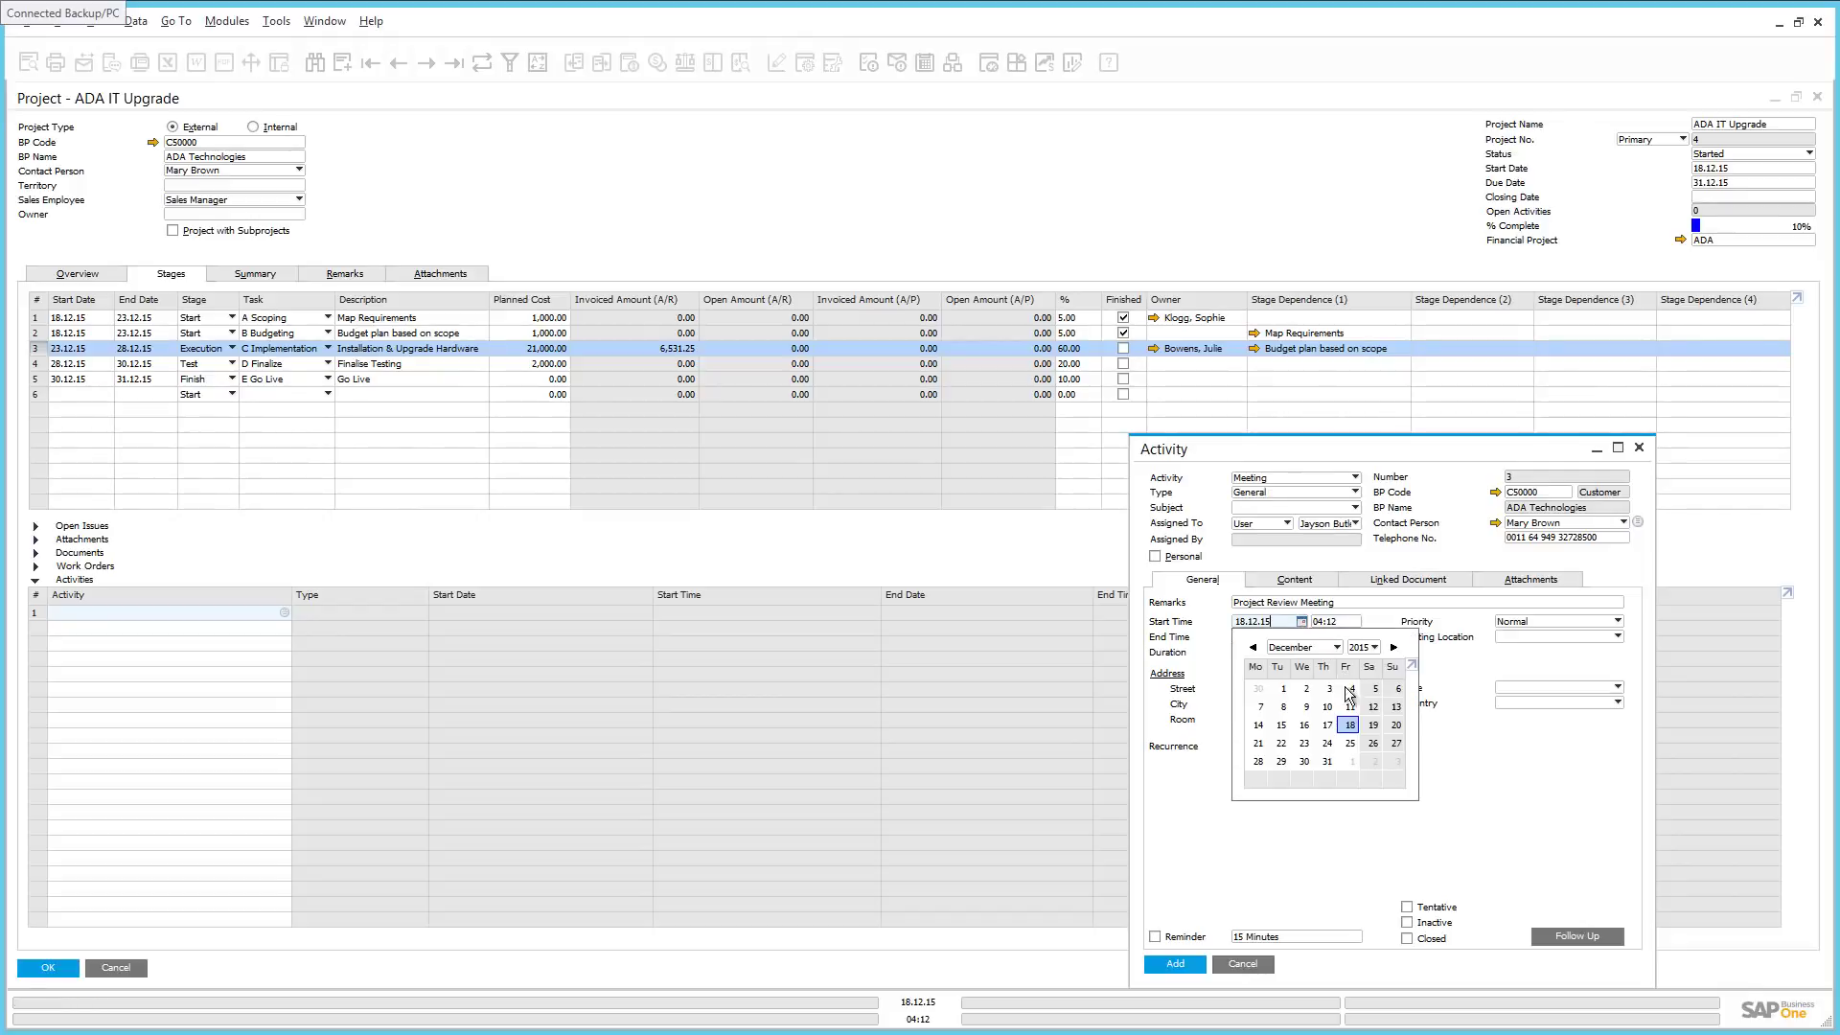
pyautogui.click(1259, 744)
pyautogui.click(1351, 622)
pyautogui.write('08:00')
pyautogui.press('Tab')
pyautogui.write('12:00')
pyautogui.click(1188, 962)
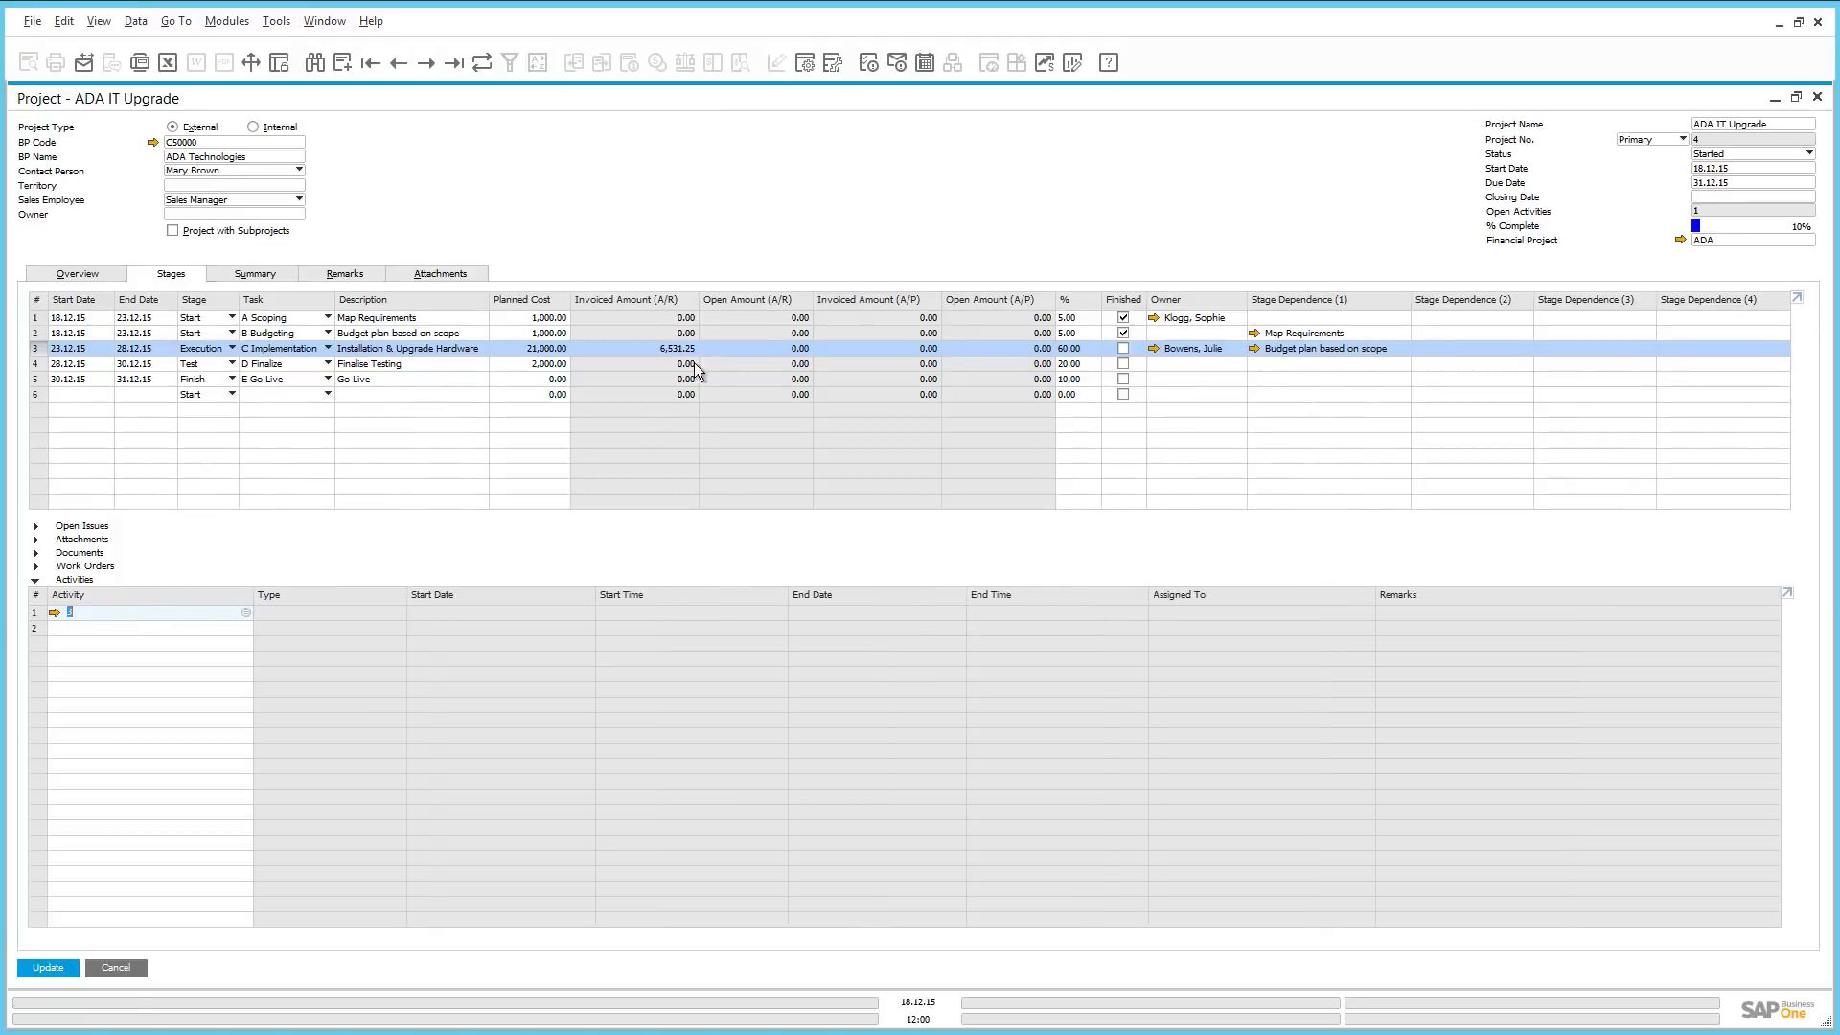
pyautogui.click(925, 63)
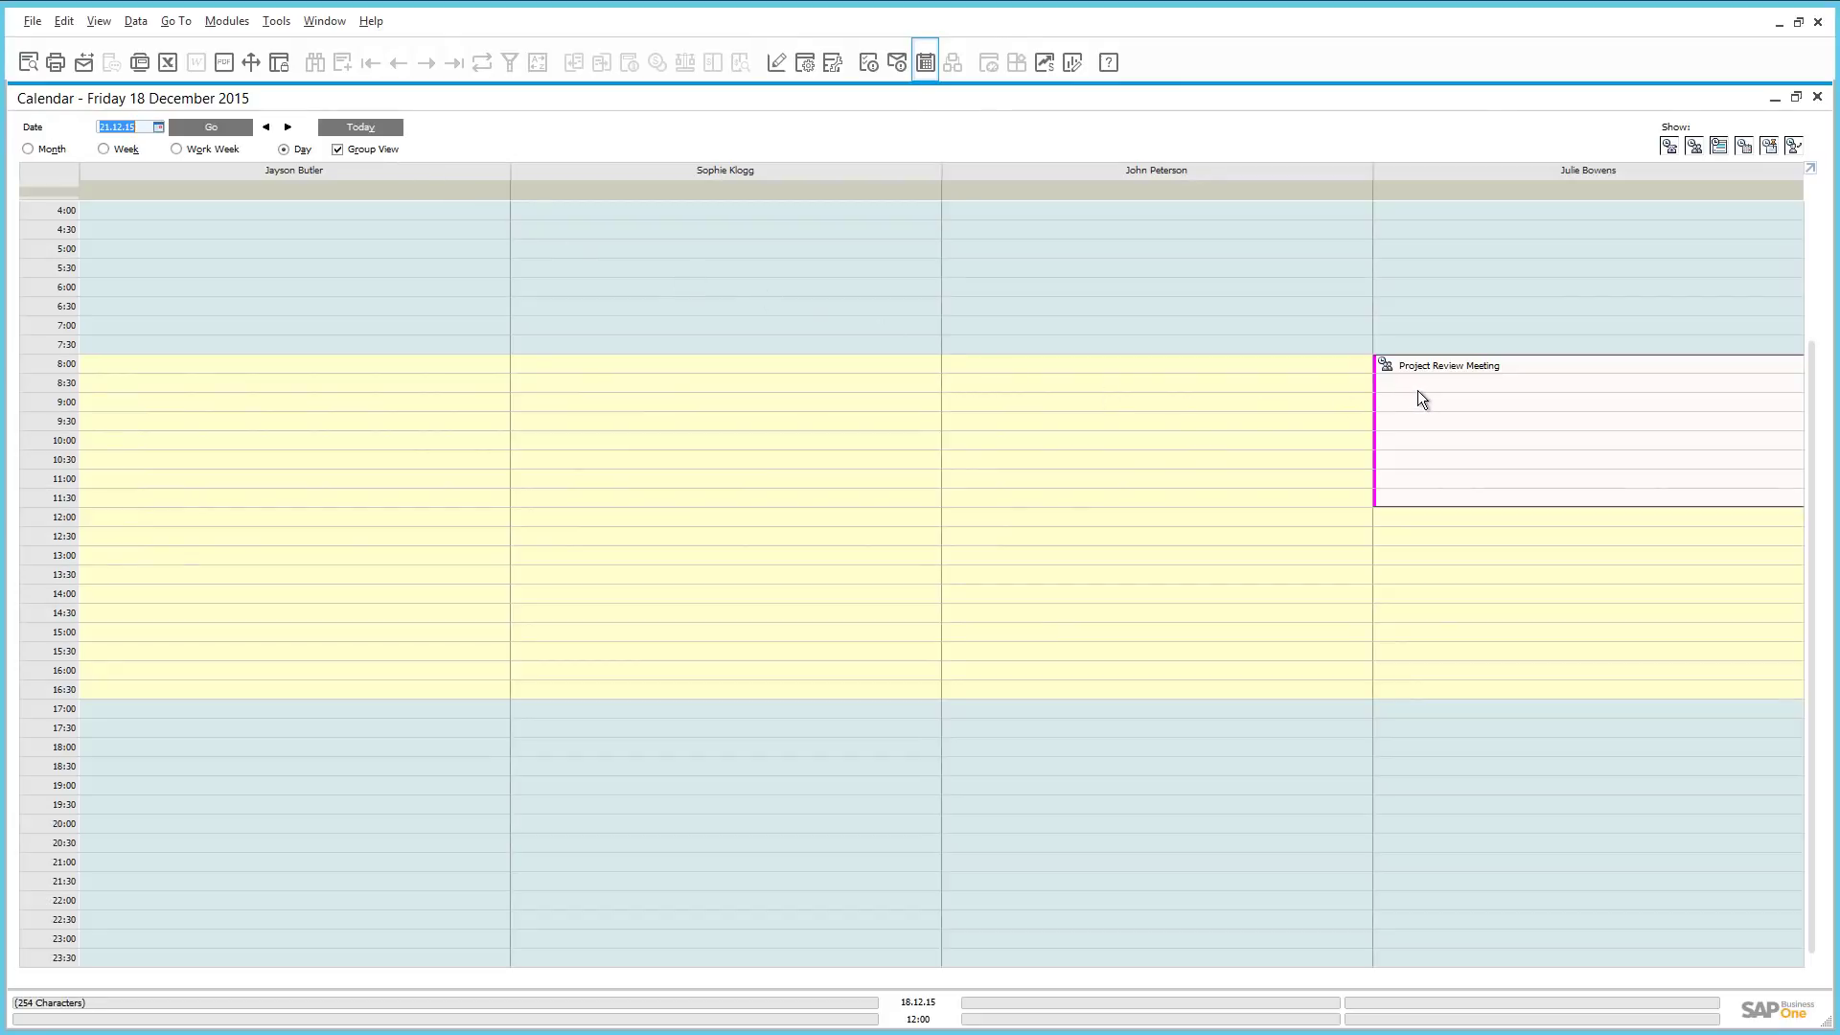
pyautogui.moveTo(1419, 393)
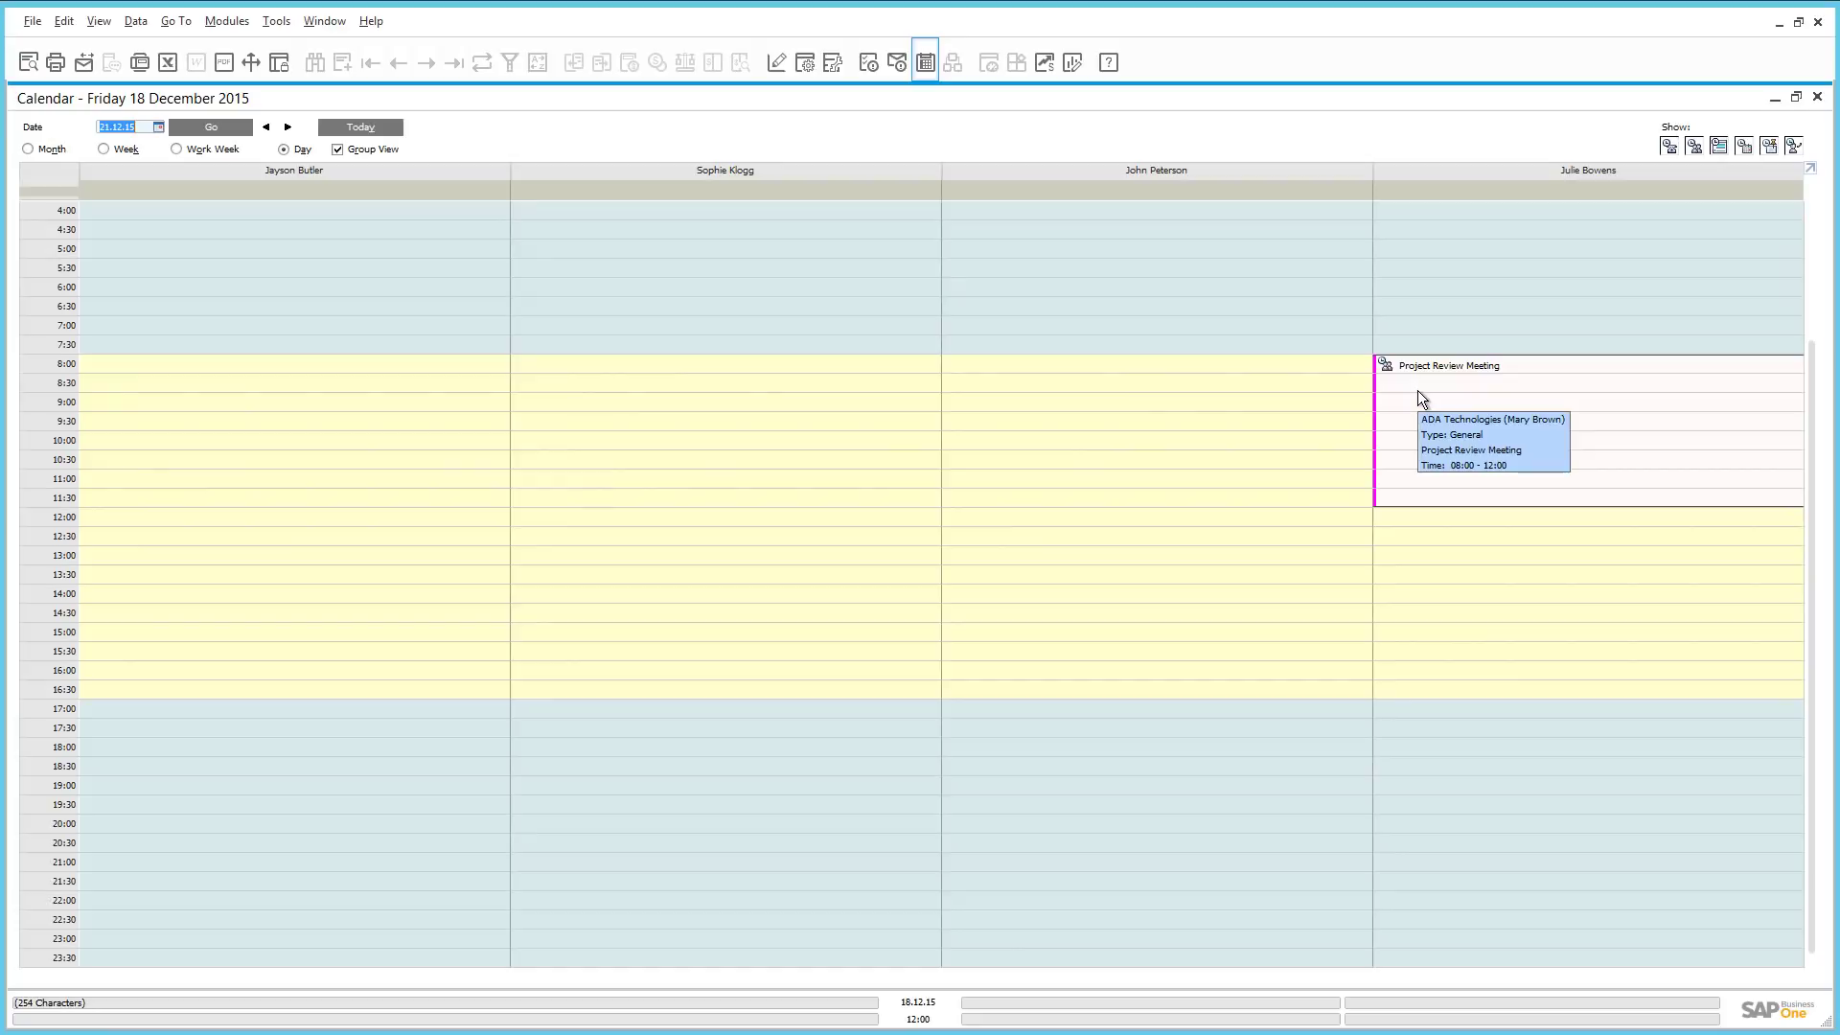
pyautogui.doubleClick(1417, 389)
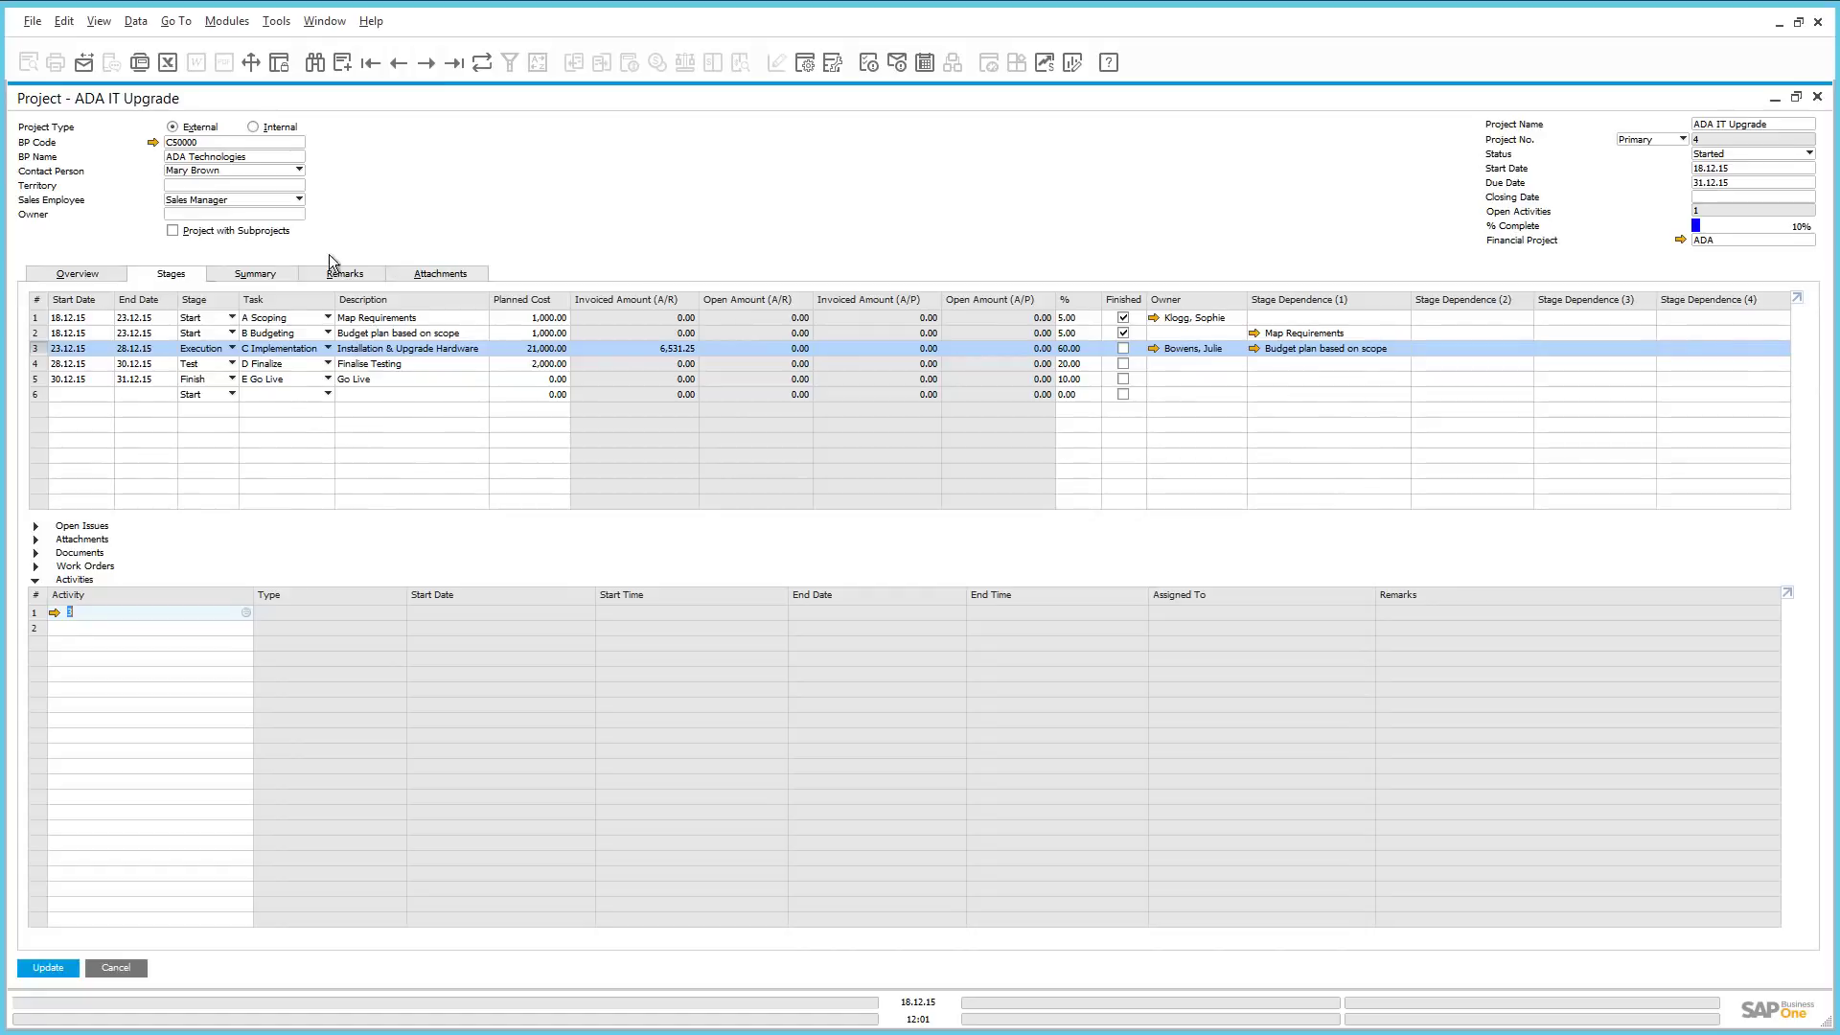
# Show the project's Summary tab with its budget and profit figures, including 6,531.25 invoiced
pyautogui.click(242, 272)
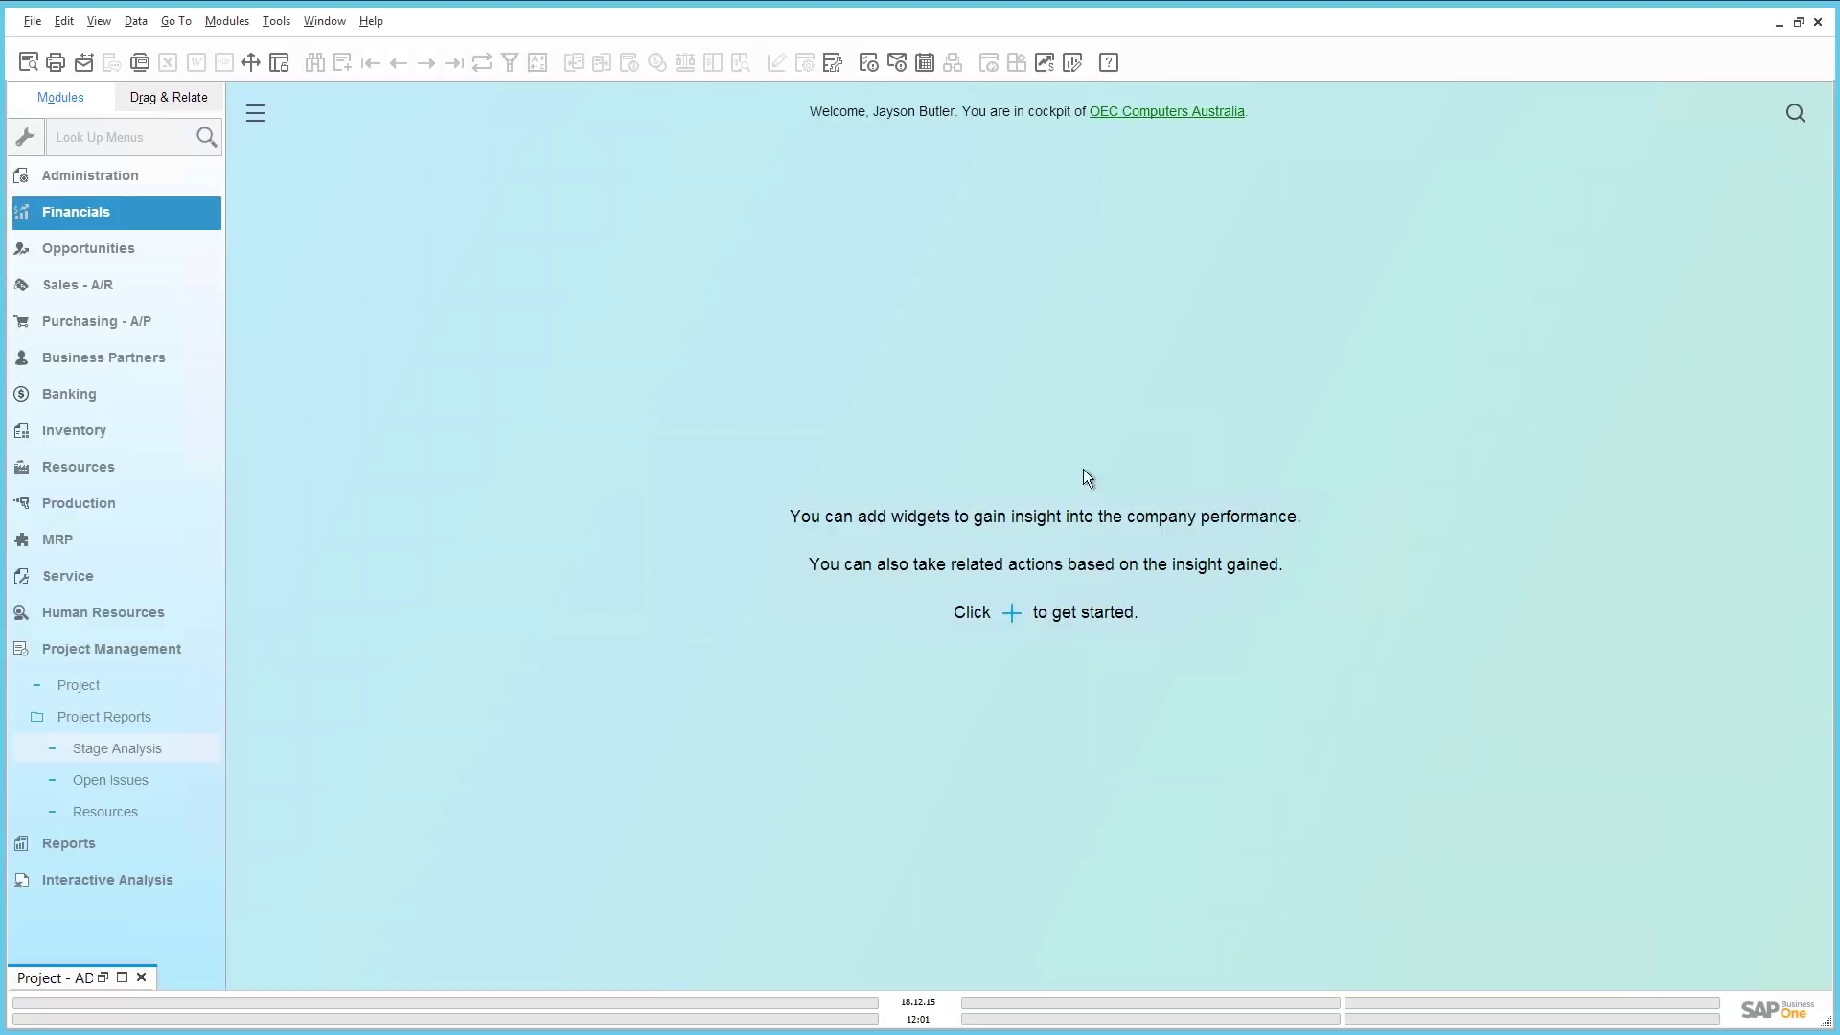
pyautogui.click(182, 721)
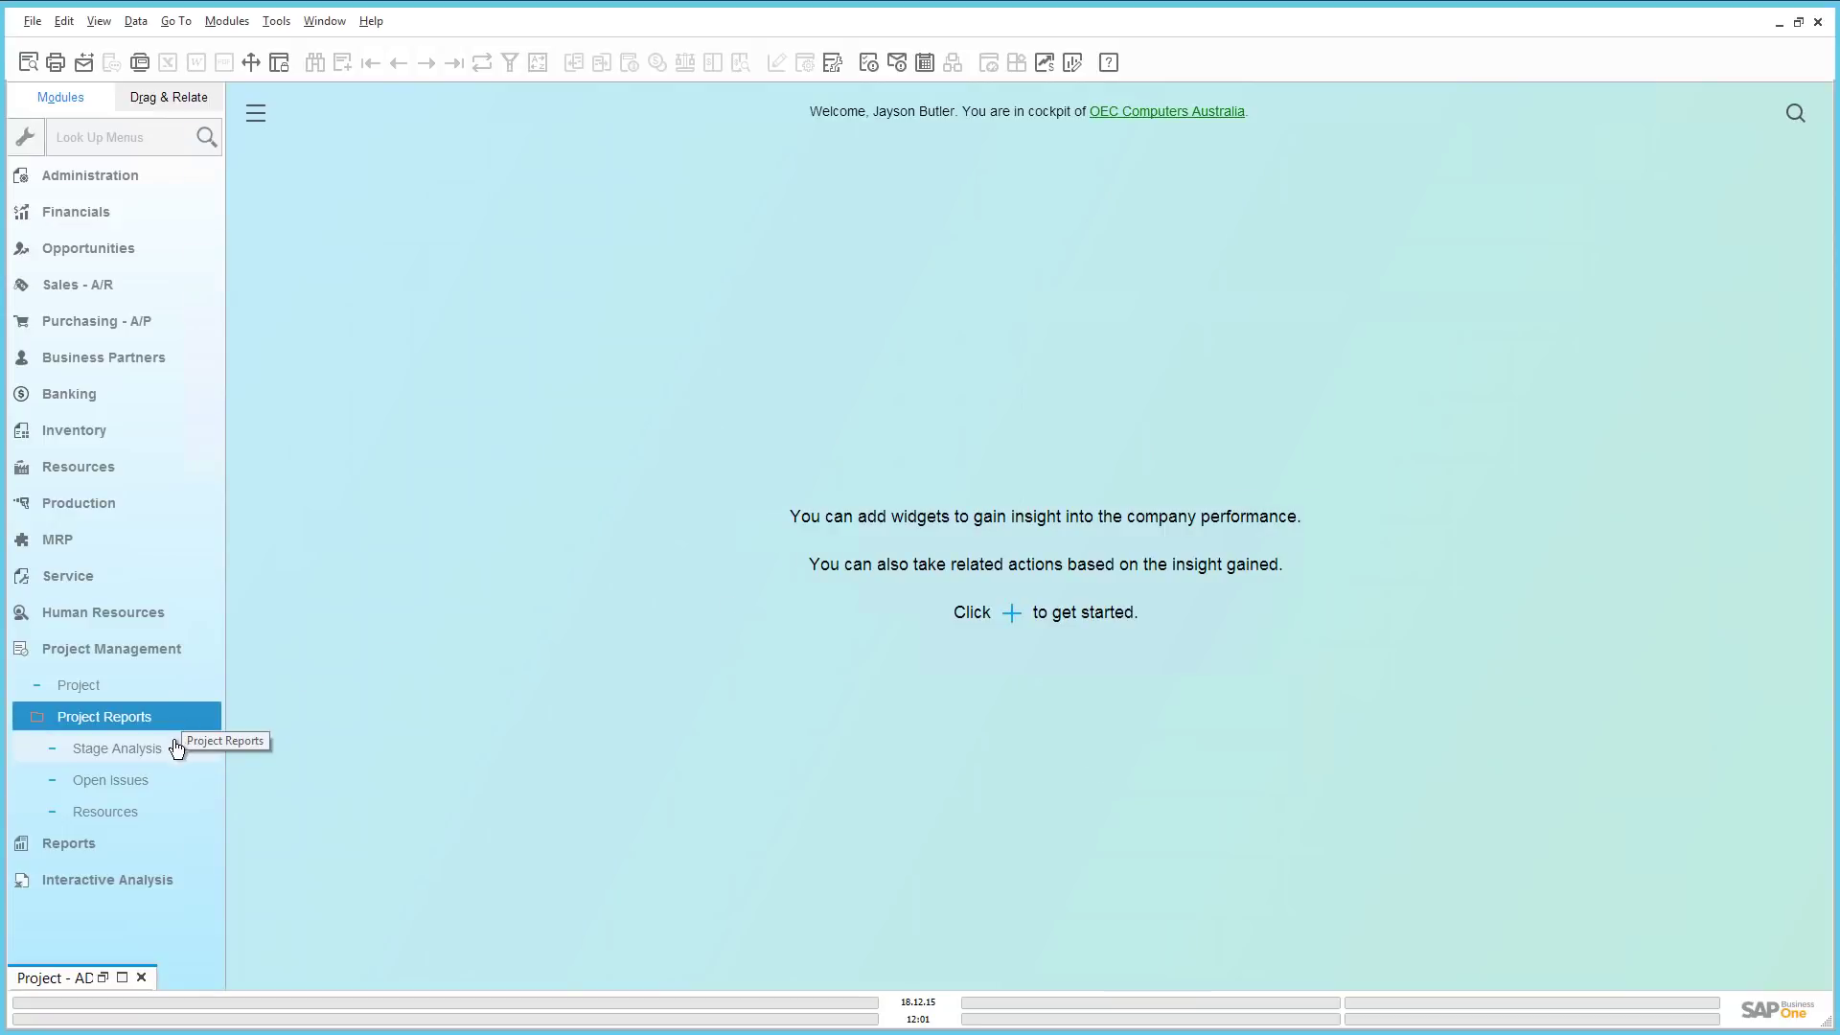
pyautogui.click(146, 747)
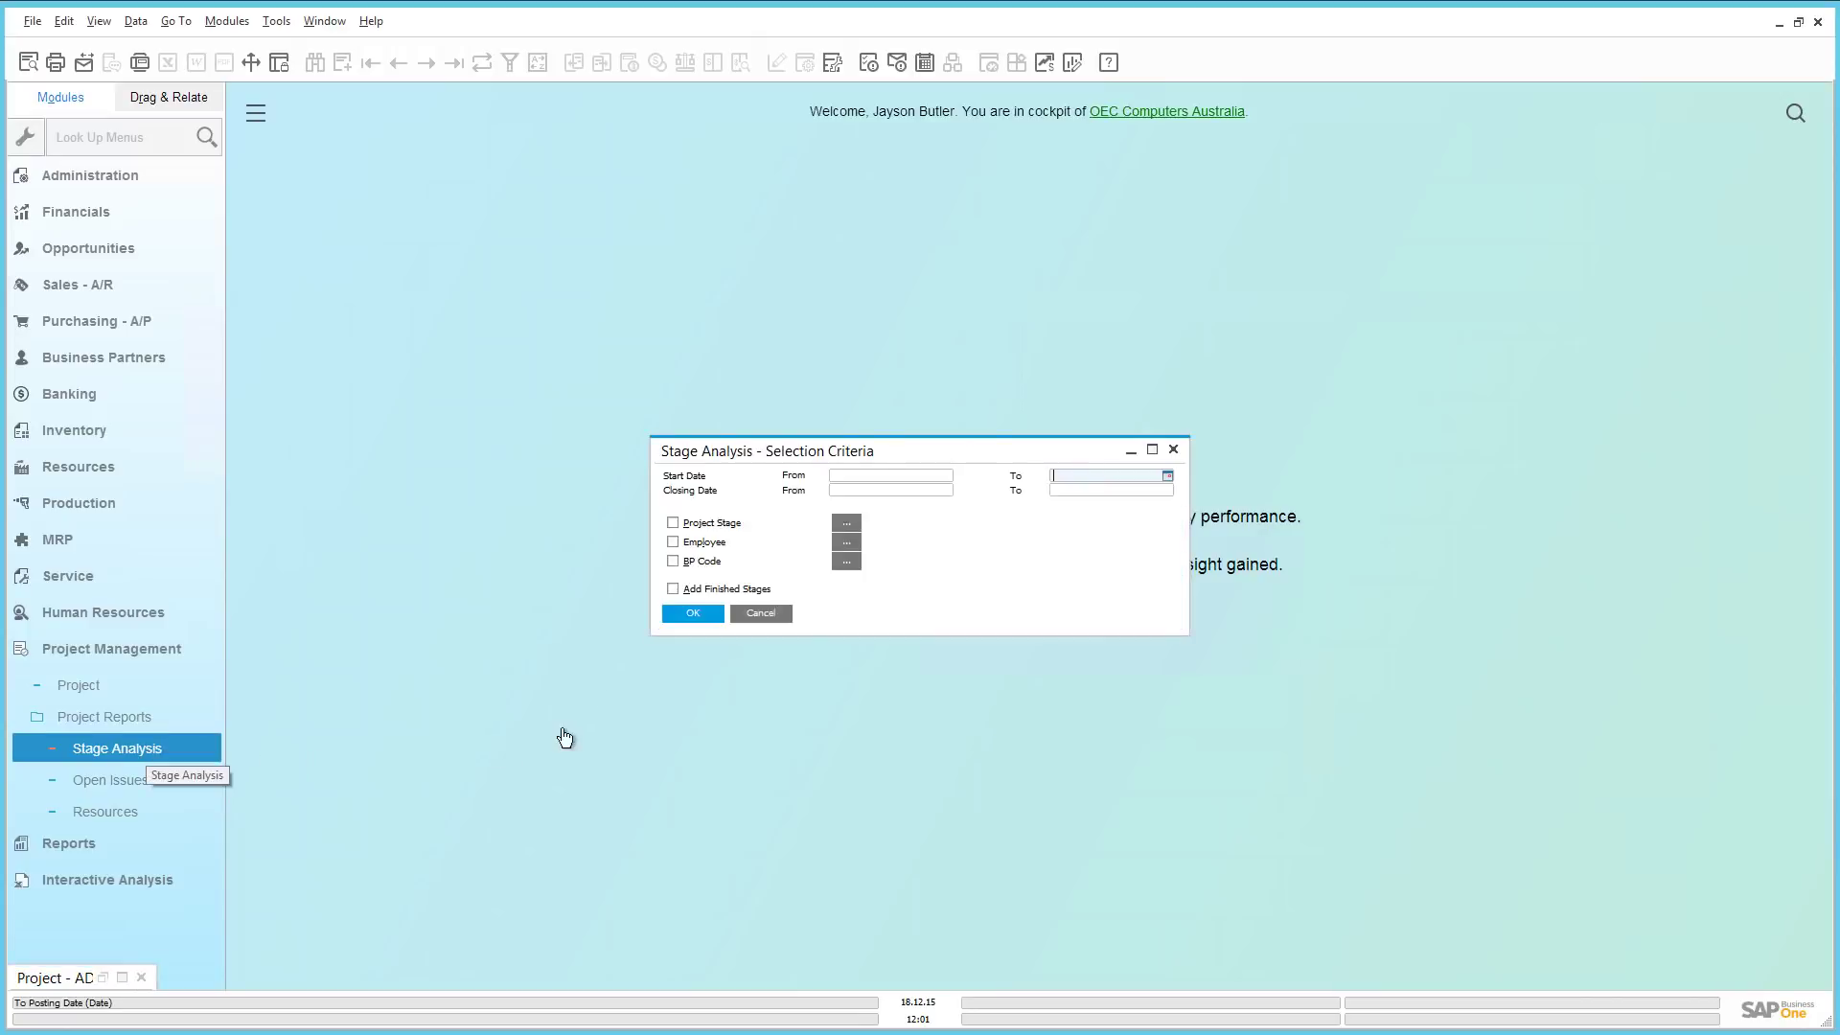
pyautogui.click(692, 614)
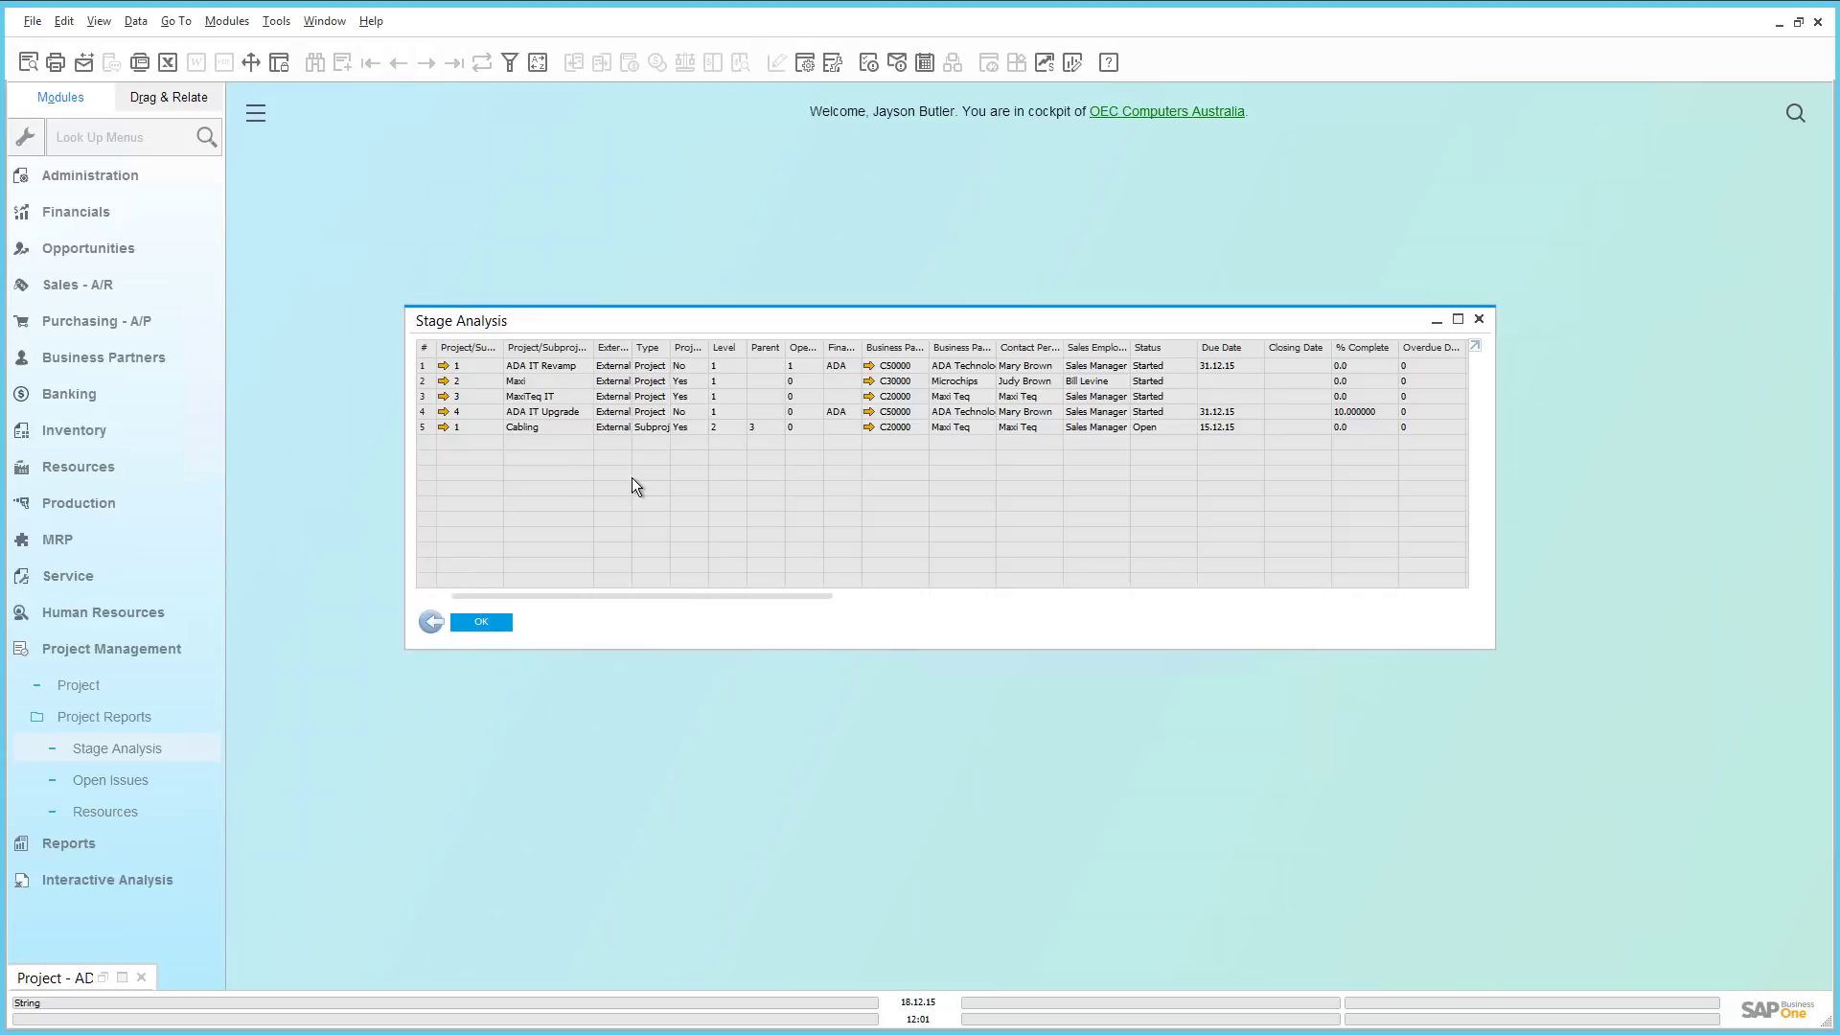
pyautogui.click(468, 622)
pyautogui.click(139, 782)
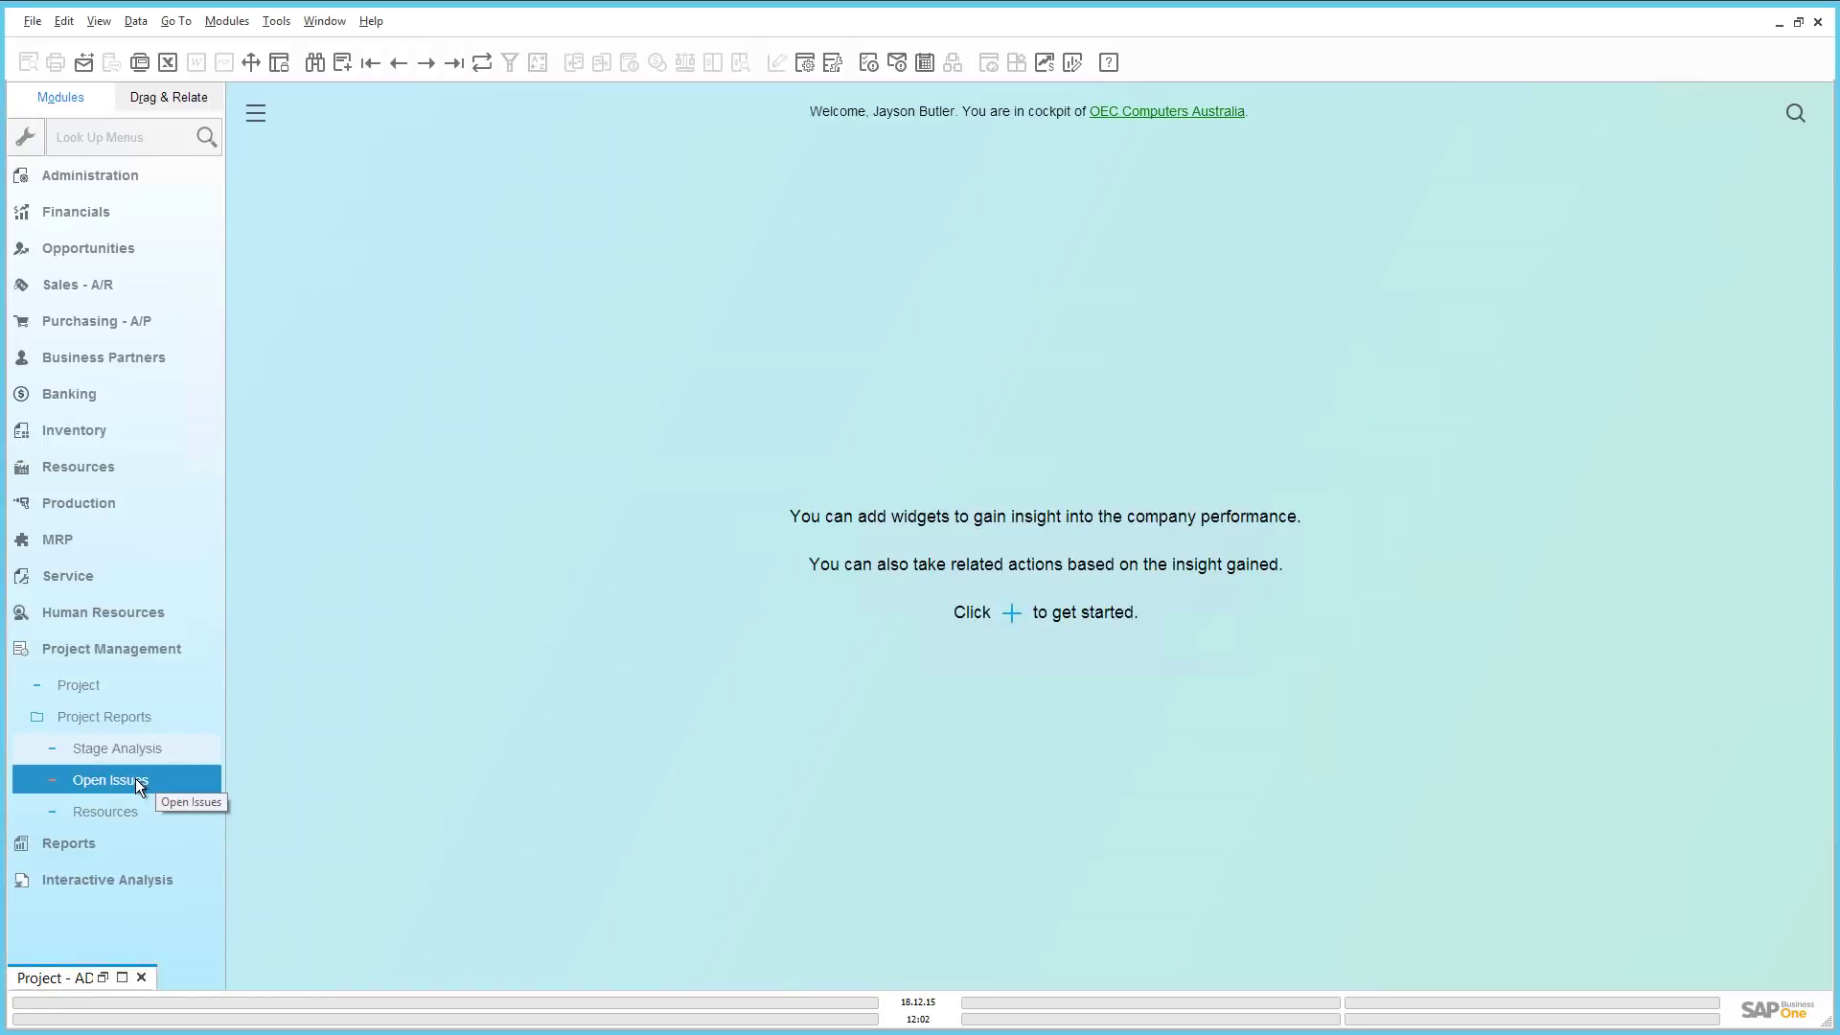